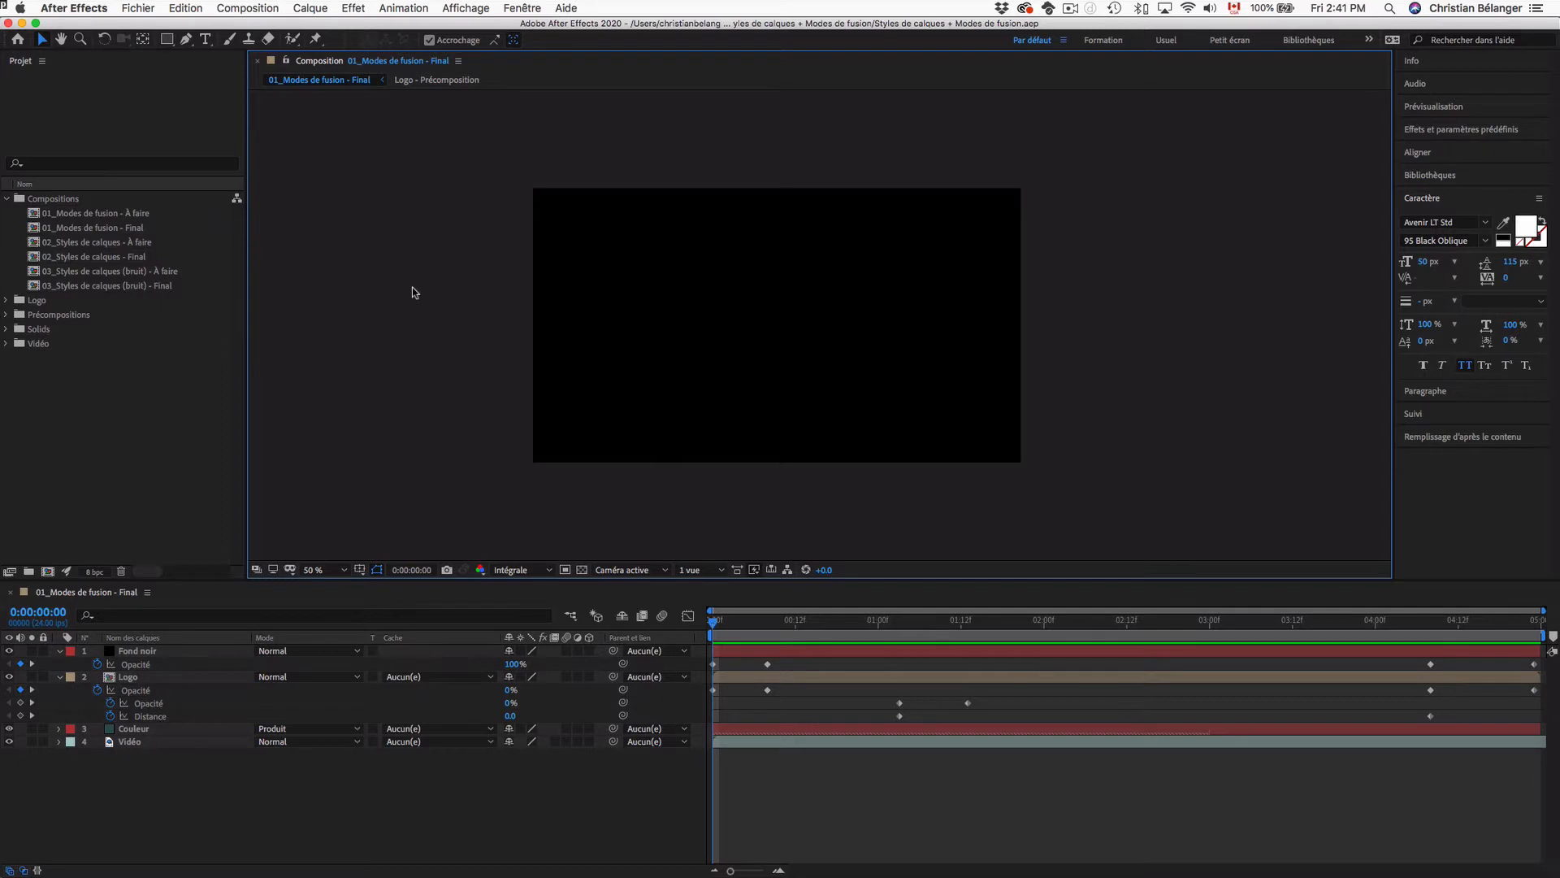
# - Preview the animation of the 01_Modes de fusion - Final composition
pyautogui.click(183, 231)
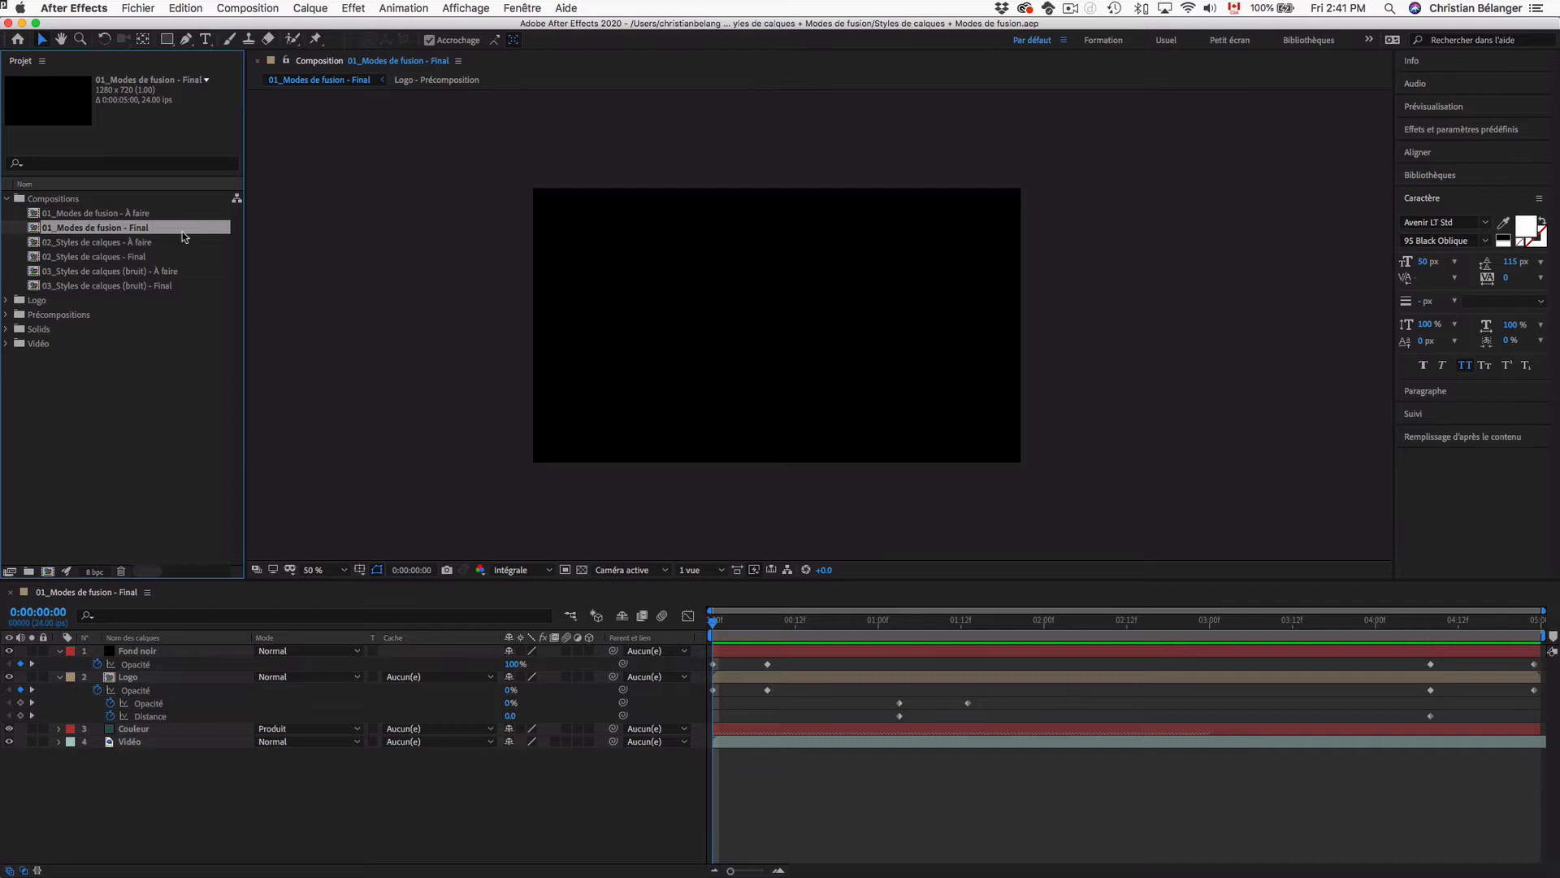
pyautogui.press('space')
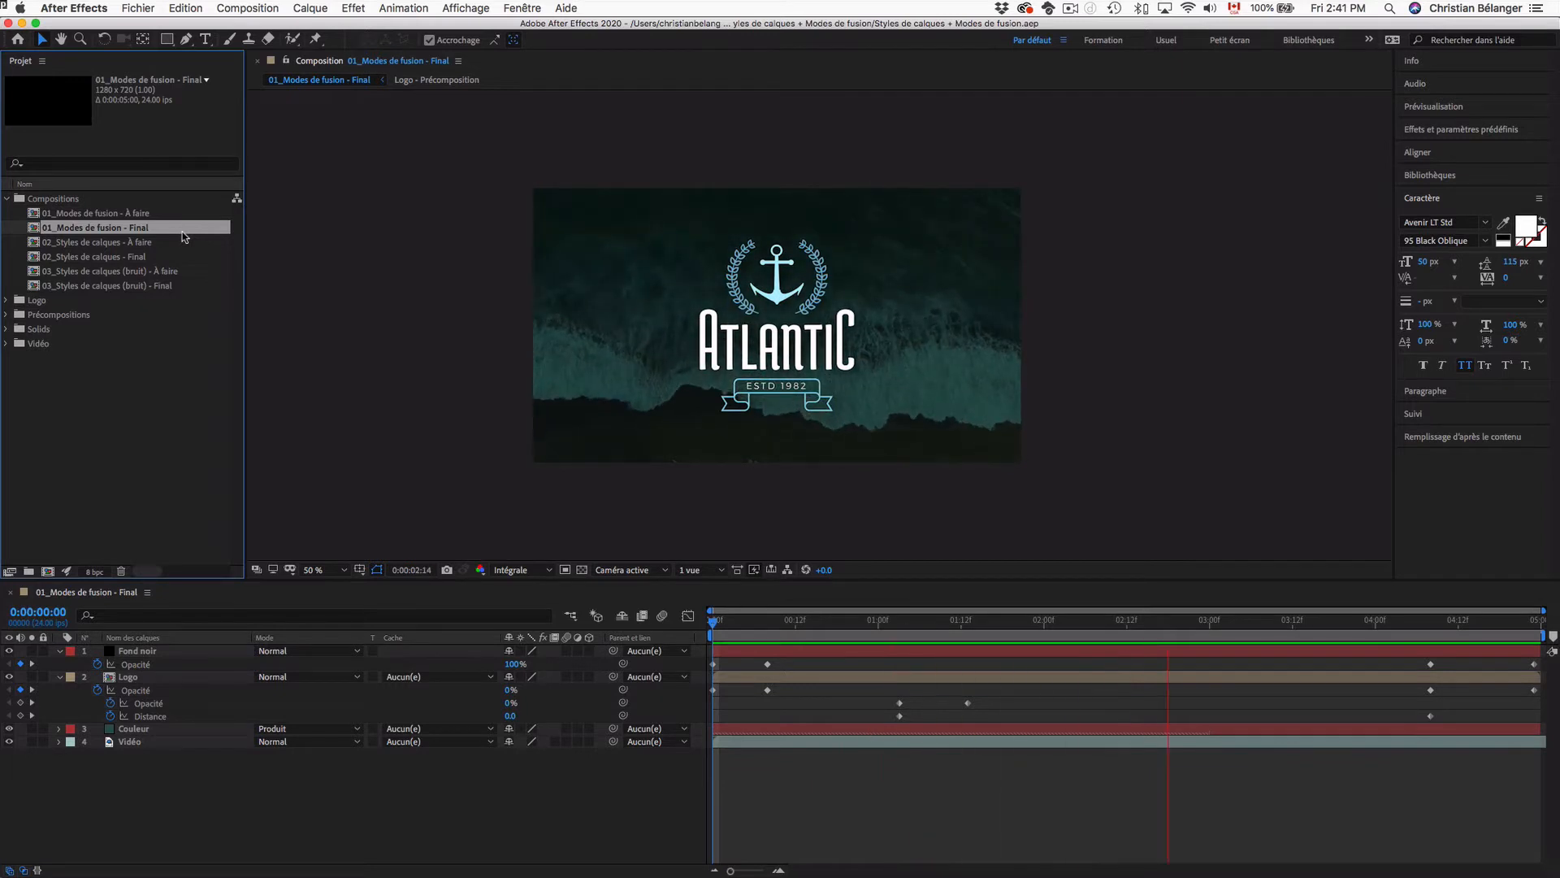
pyautogui.press('space')
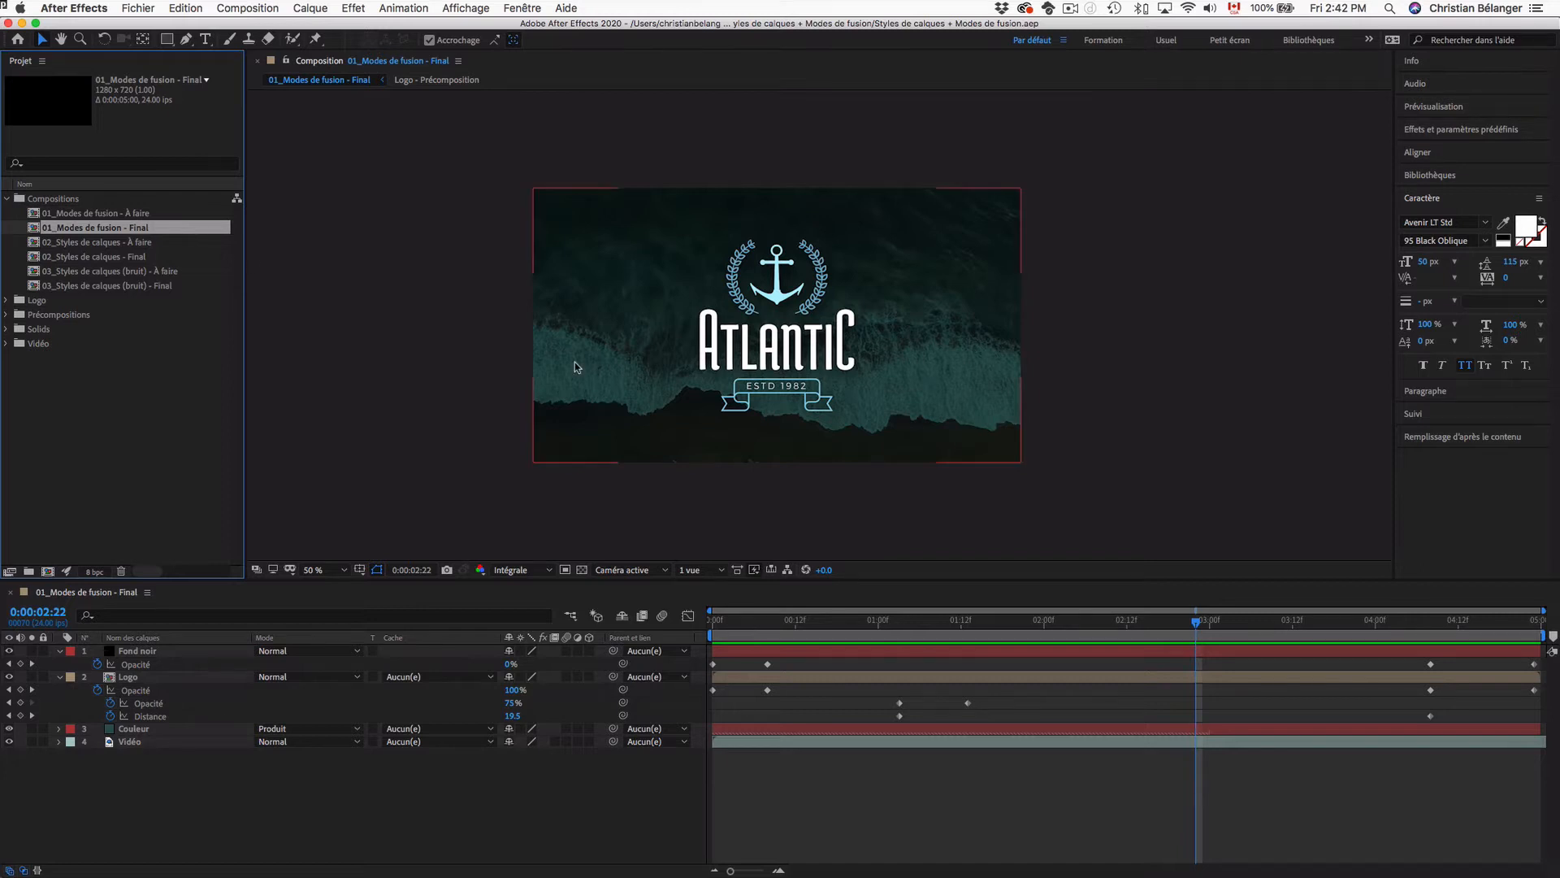
# - Select the Fond noir layer and scrub the opening fade from the composition's start to 0:00:01:03
pyautogui.click(719, 620)
pyautogui.press('Home')
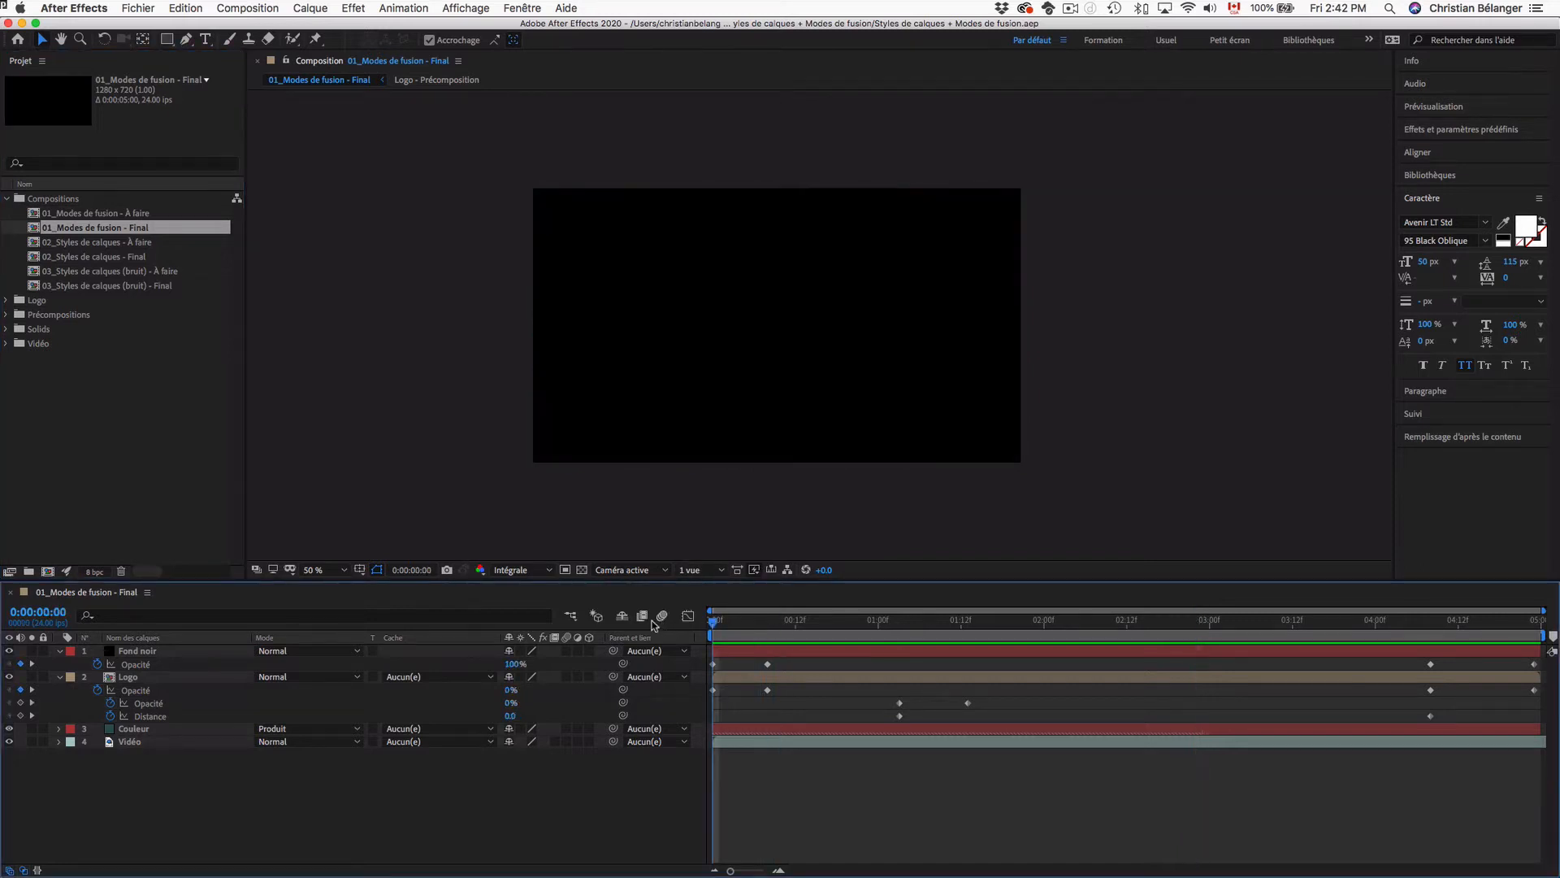
pyautogui.click(119, 650)
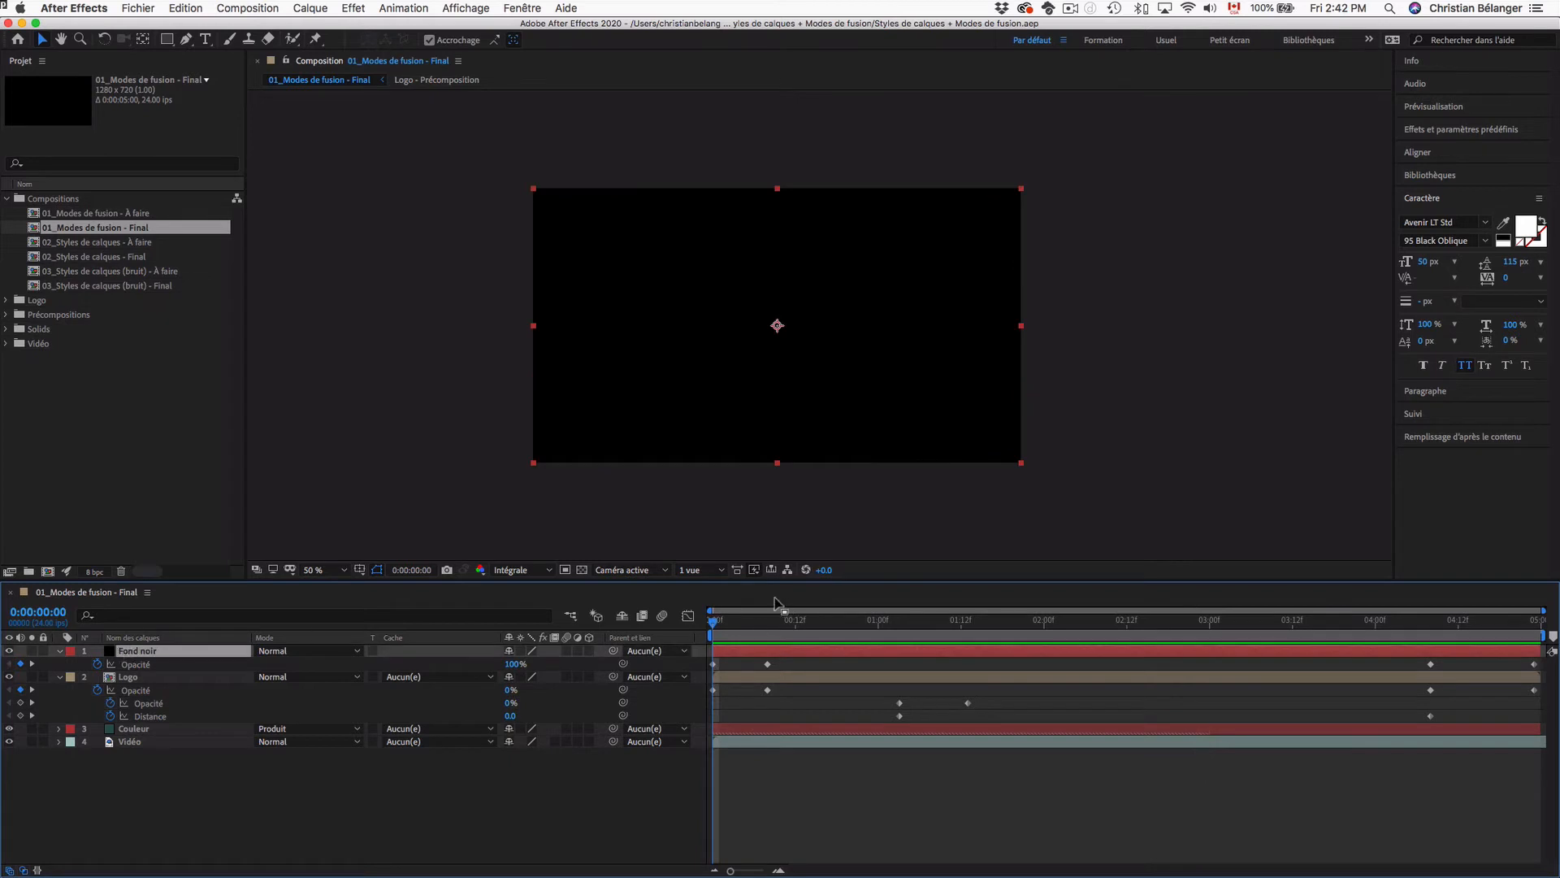
pyautogui.moveTo(716, 625); pyautogui.dragTo(900, 628)
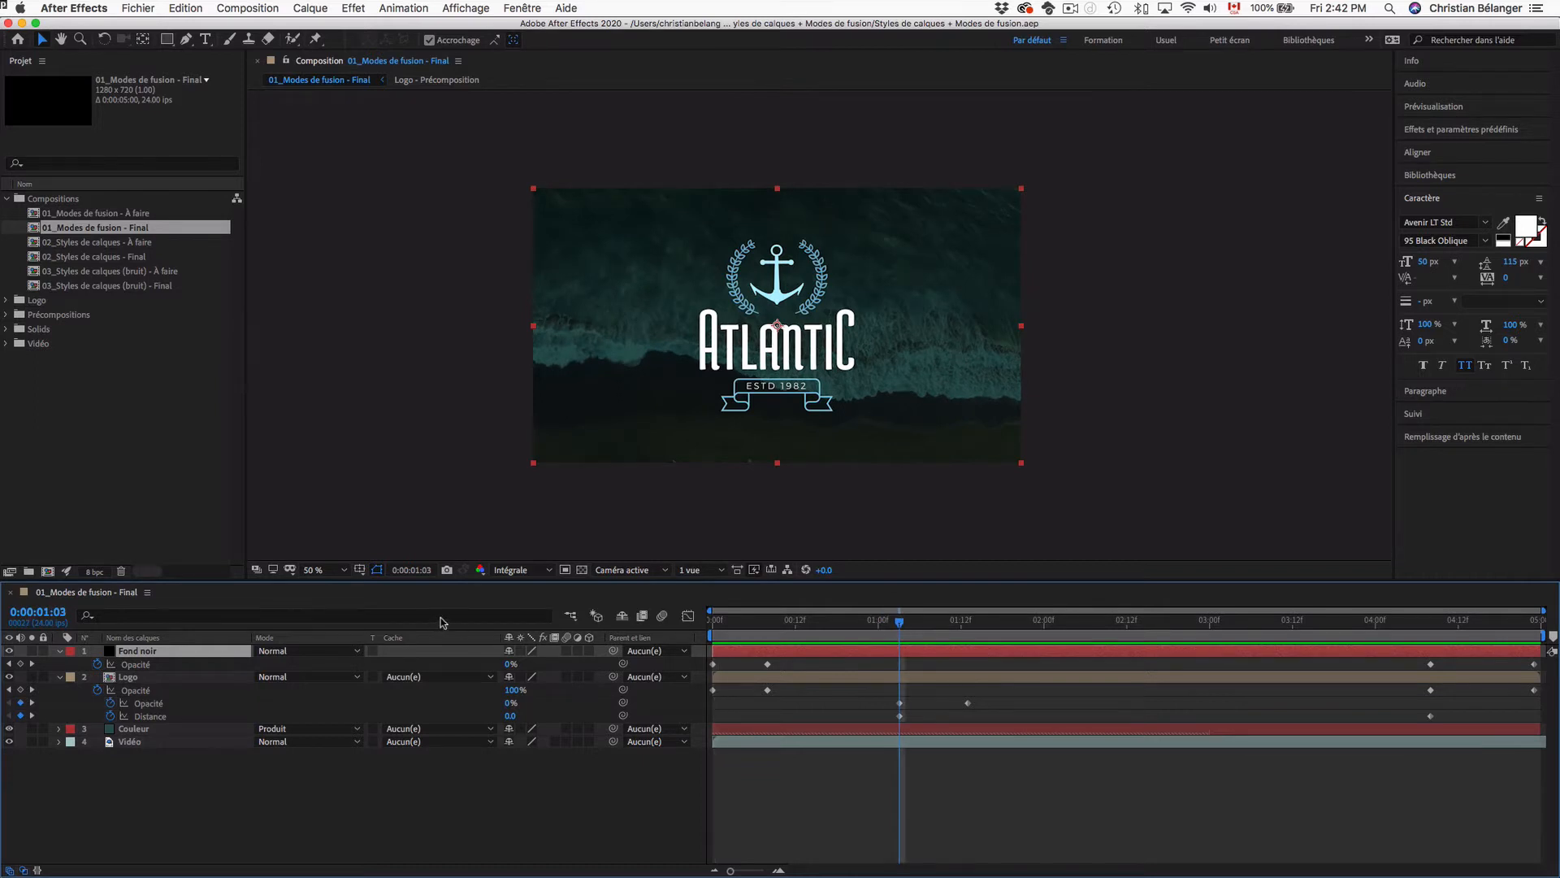
# - Open the Logo precomposition, reveal its layers' keyframed properties and preview its animation from the start
pyautogui.click(178, 675)
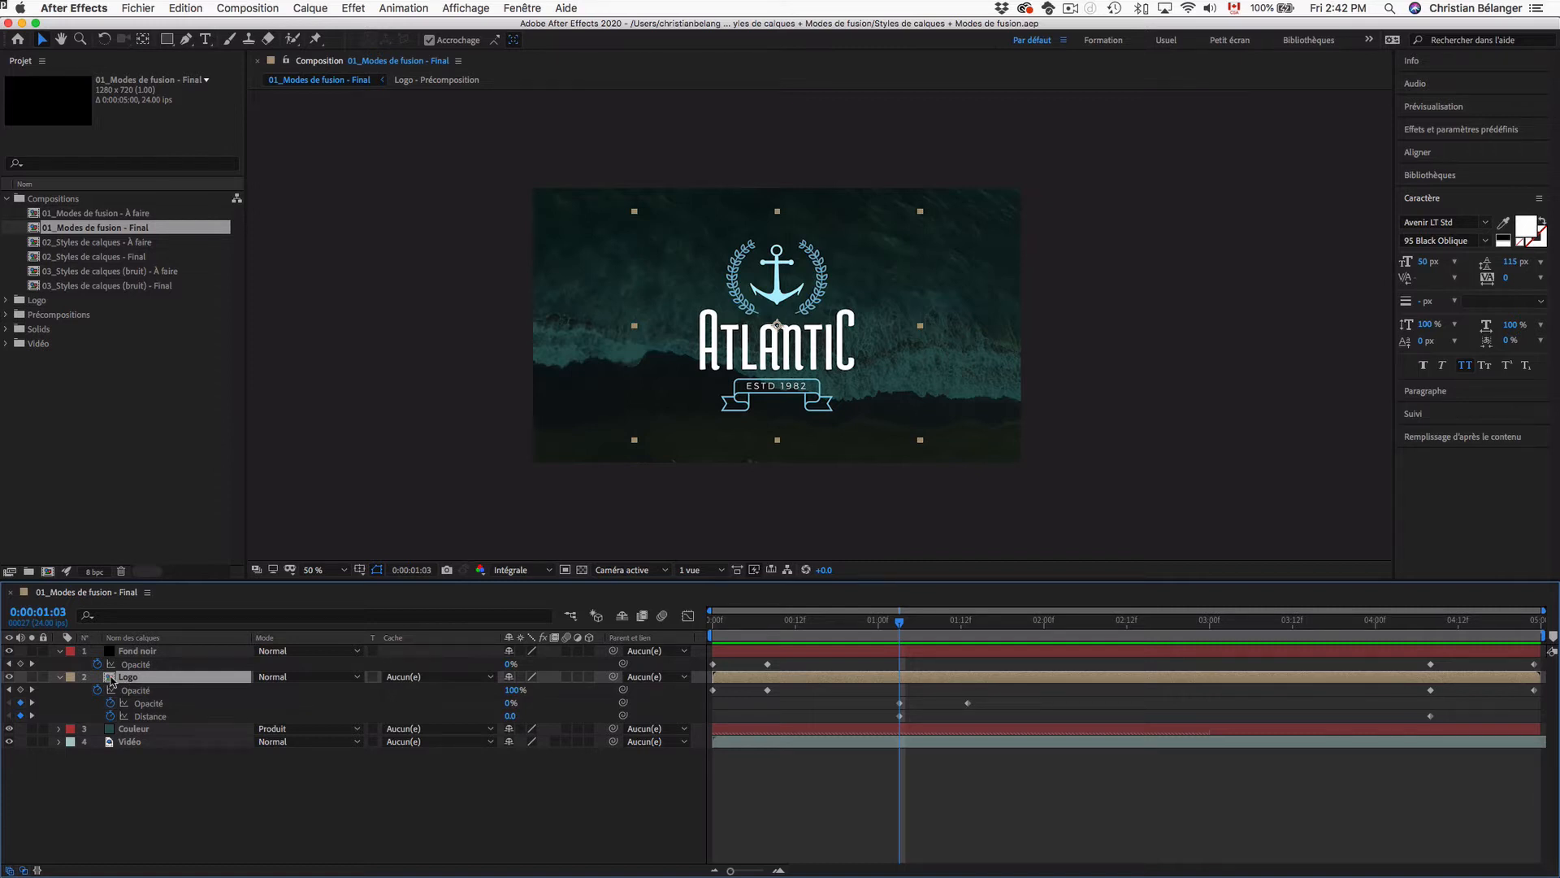
pyautogui.doubleClick(112, 678)
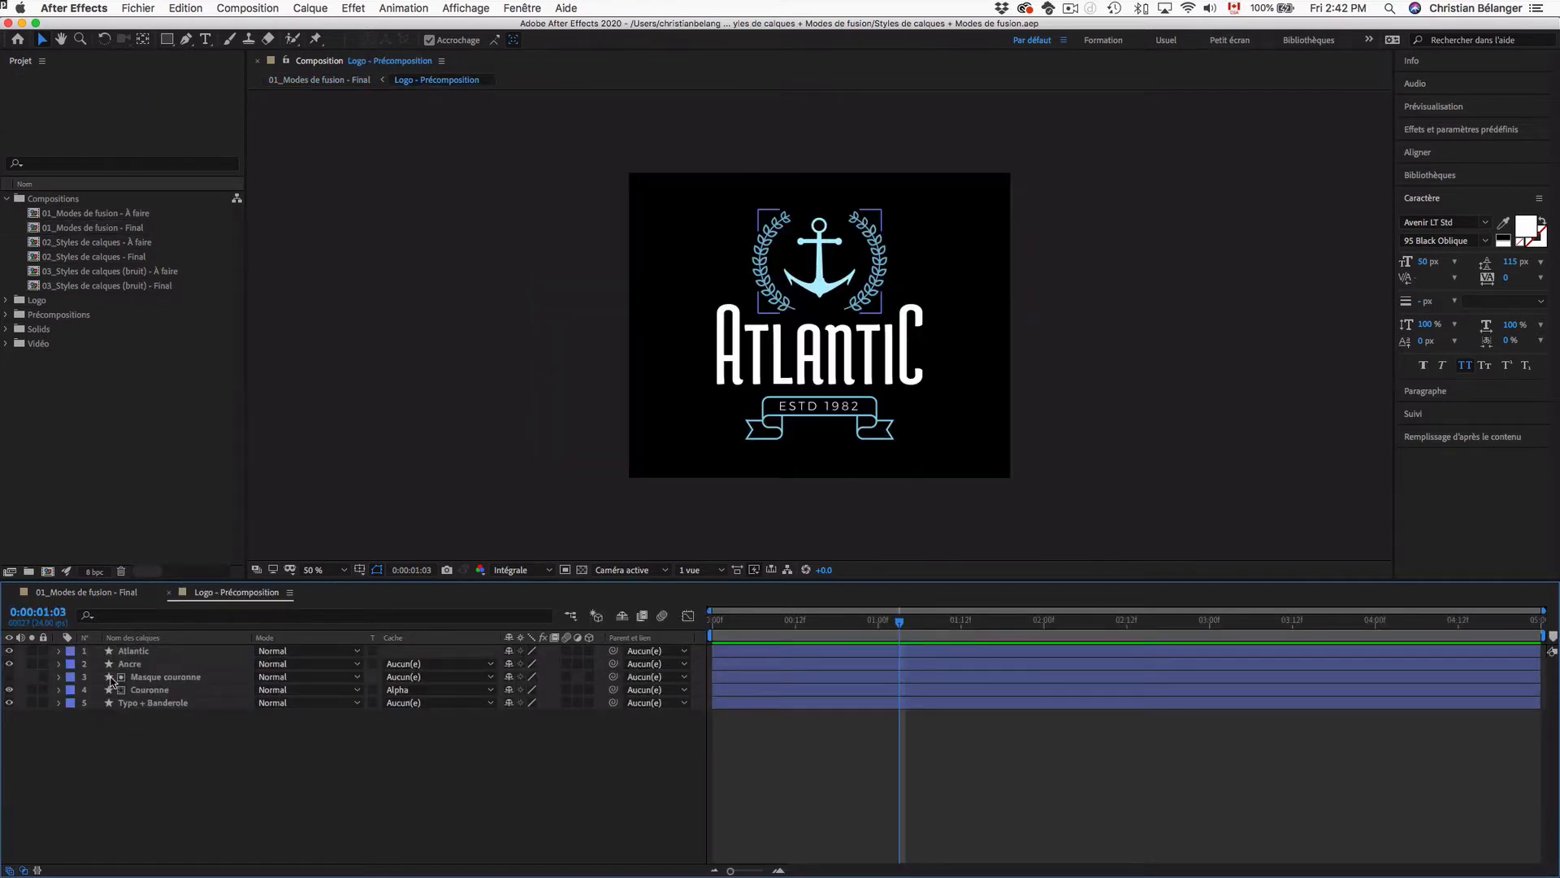
pyautogui.press('u')
pyautogui.press('Home')
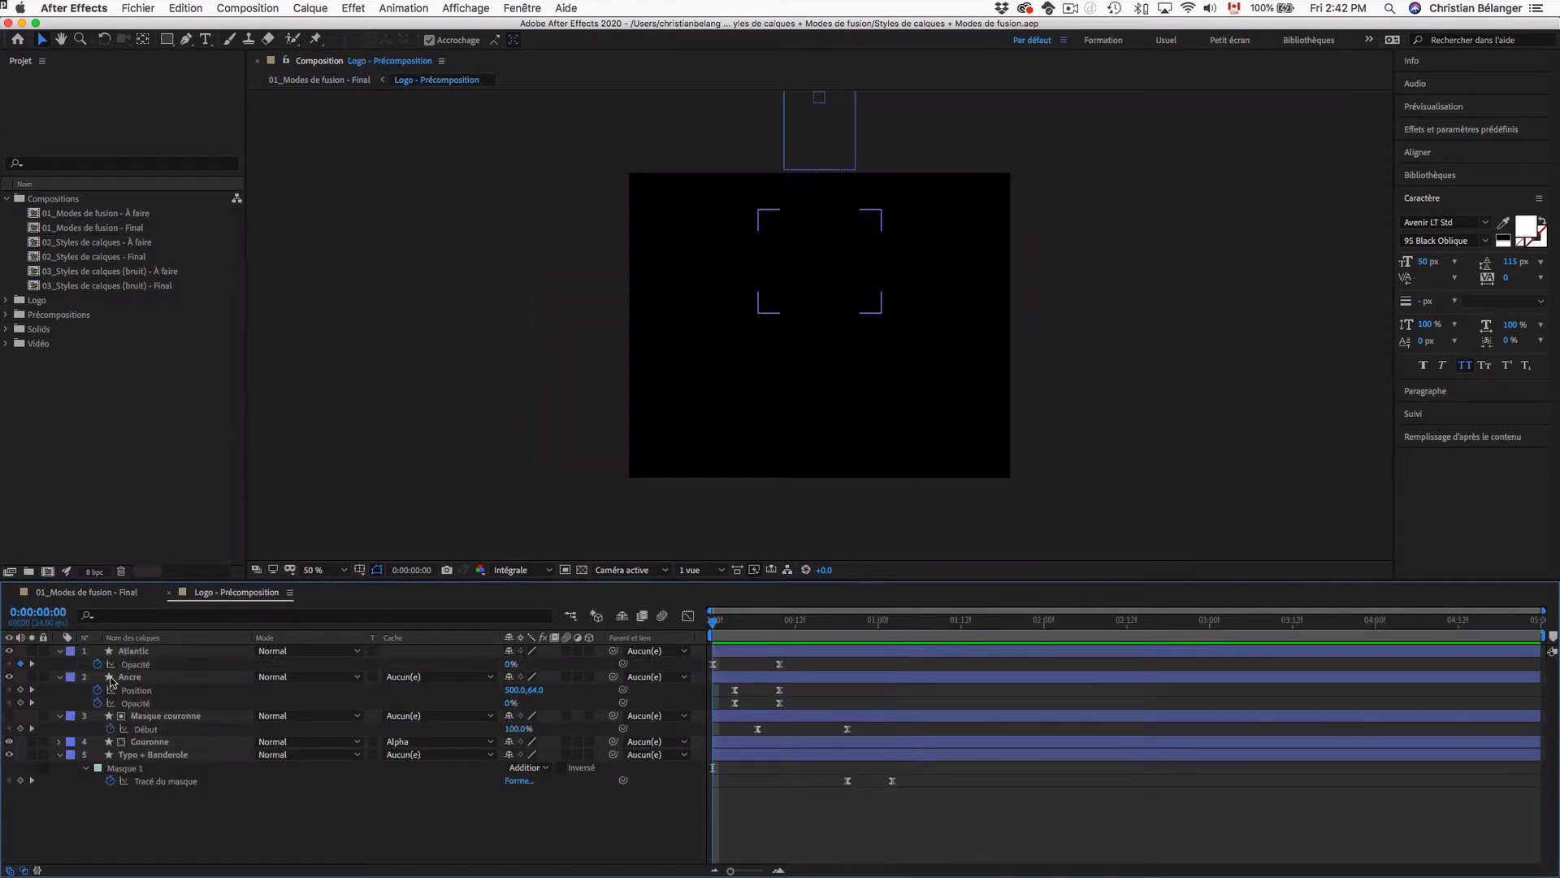
pyautogui.press('space')
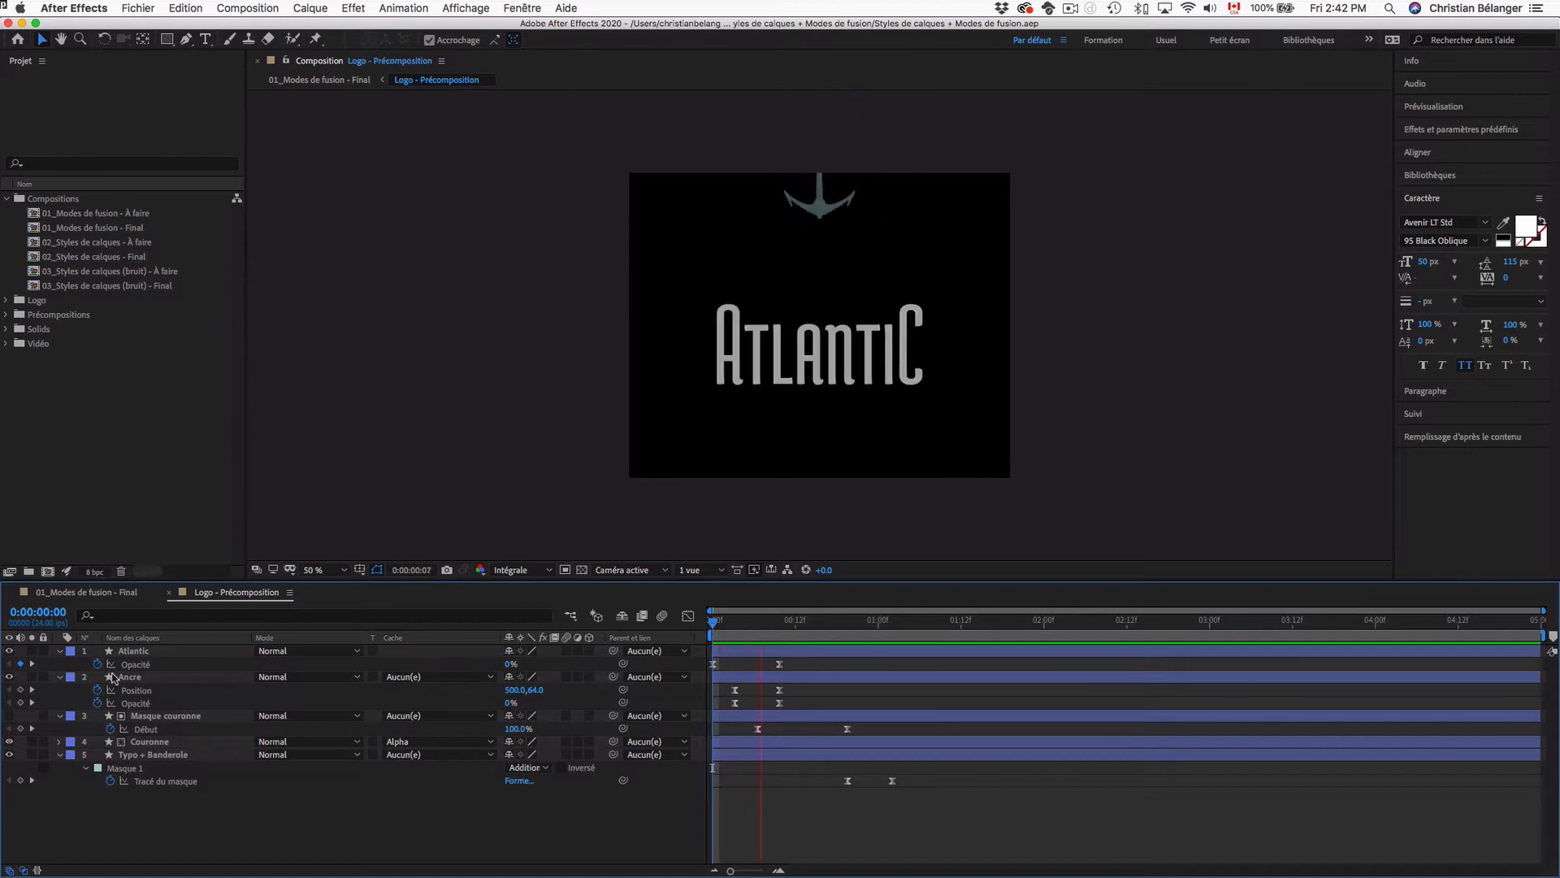
pyautogui.press('space')
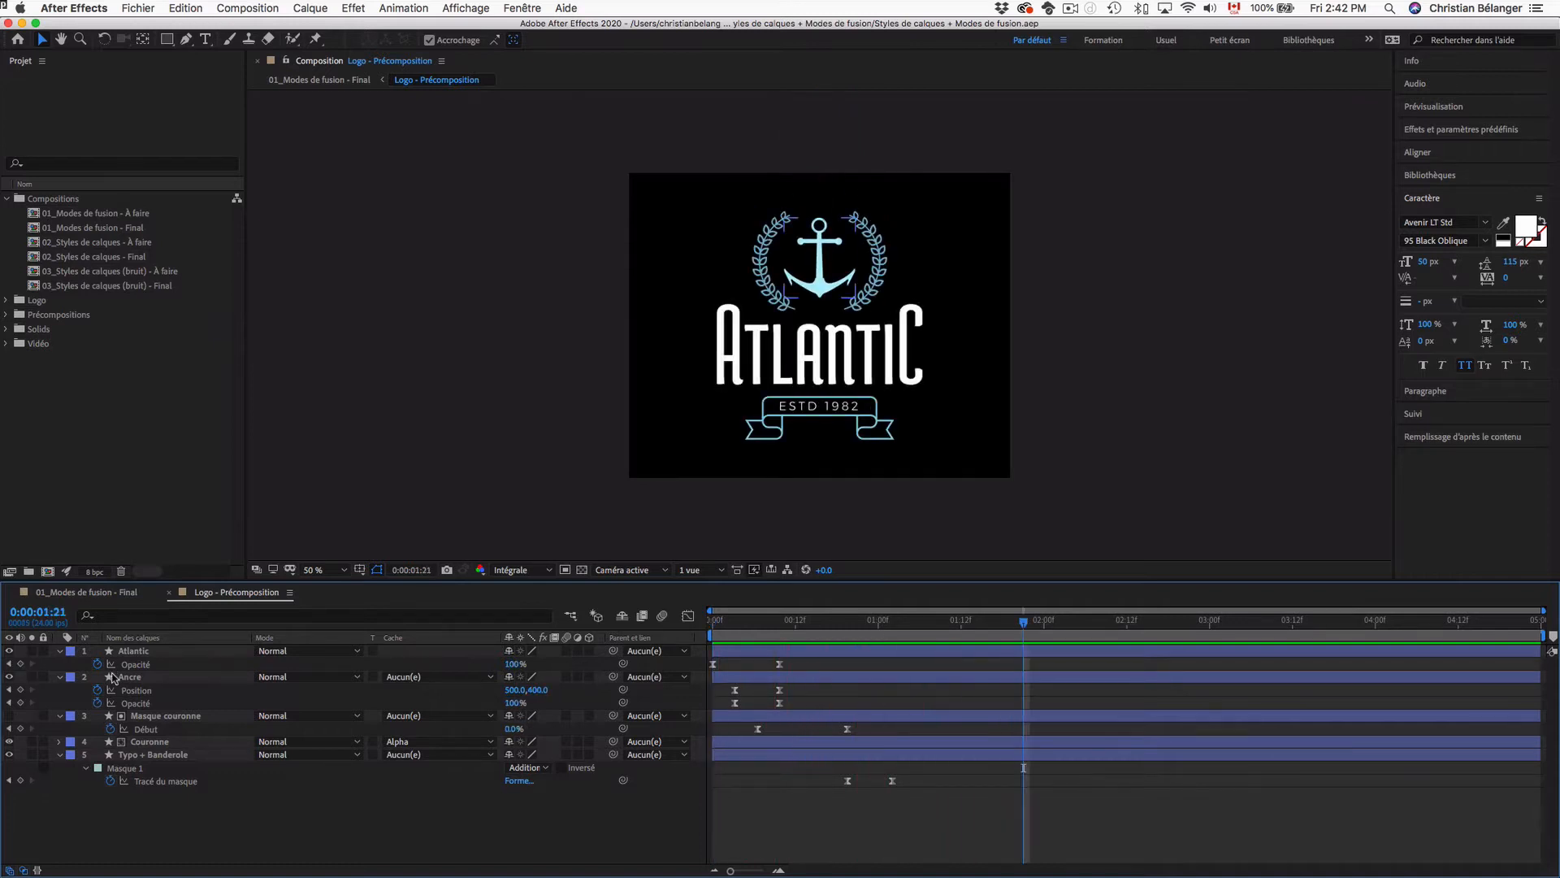
# - Return to the 01_Modes de fusion - Final composition with no layer selected
pyautogui.click(130, 651)
pyautogui.click(169, 674)
pyautogui.click(113, 594)
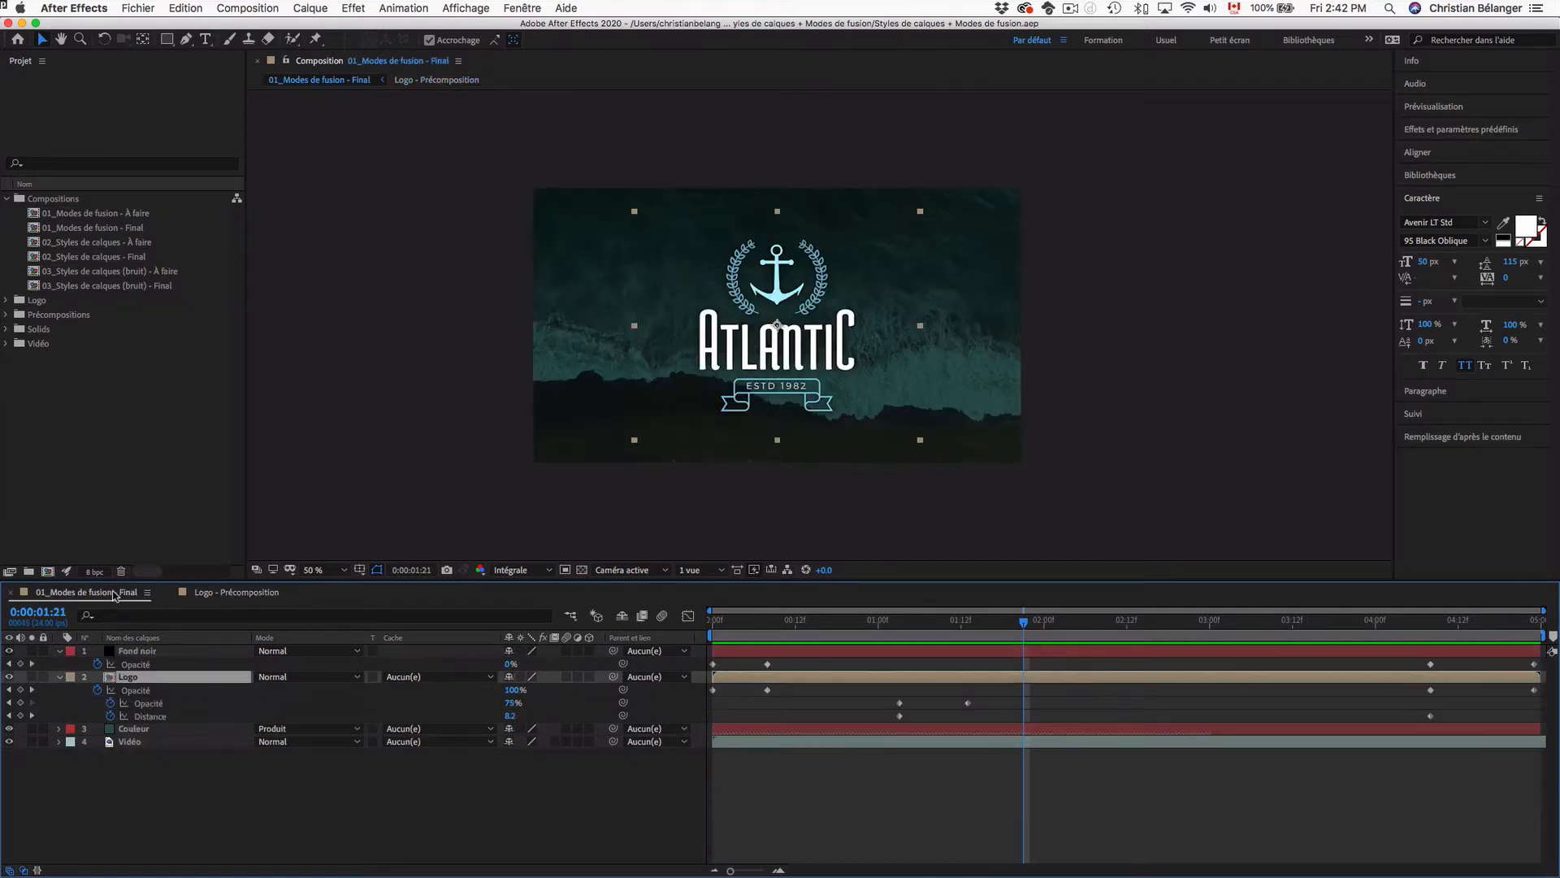
pyautogui.click(116, 819)
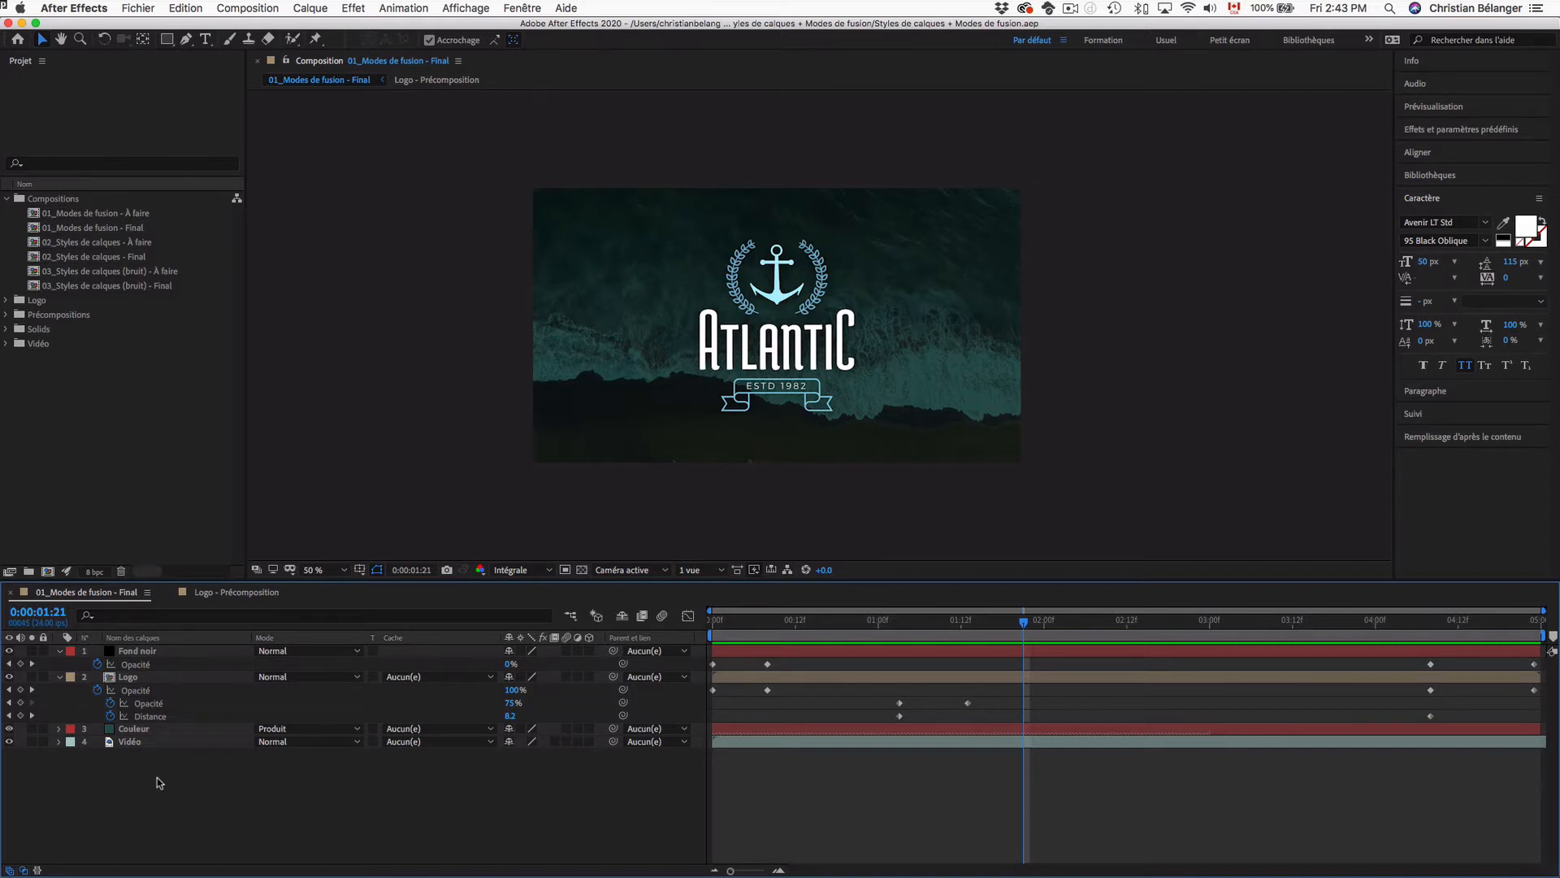
# - Examine the layer stack one layer at a time: Fond noir, Logo, Couleur and Vidéo
pyautogui.click(164, 652)
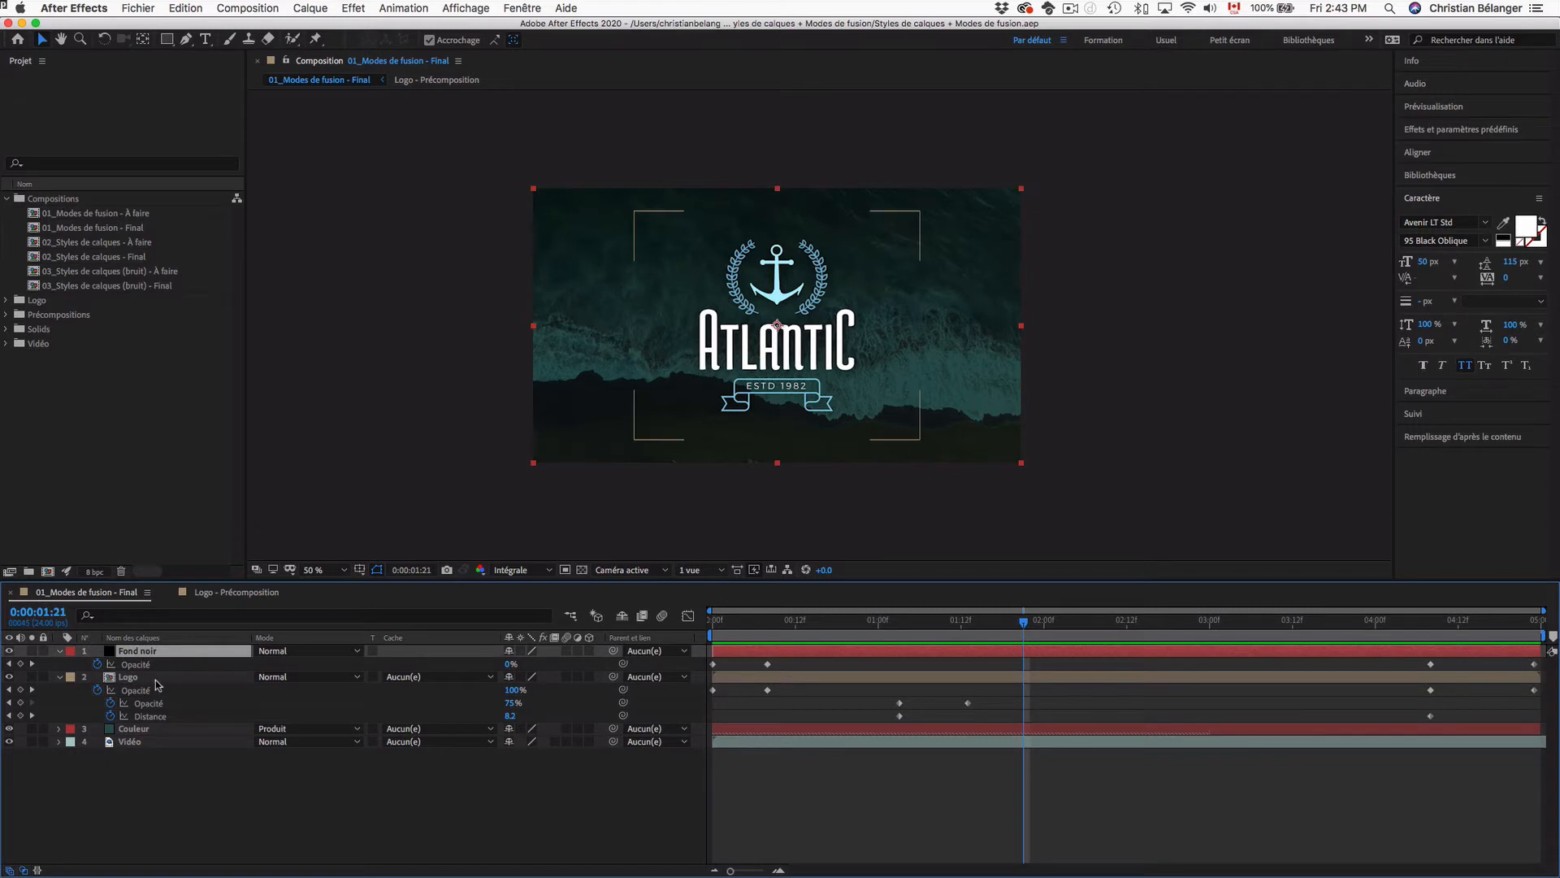
pyautogui.click(156, 679)
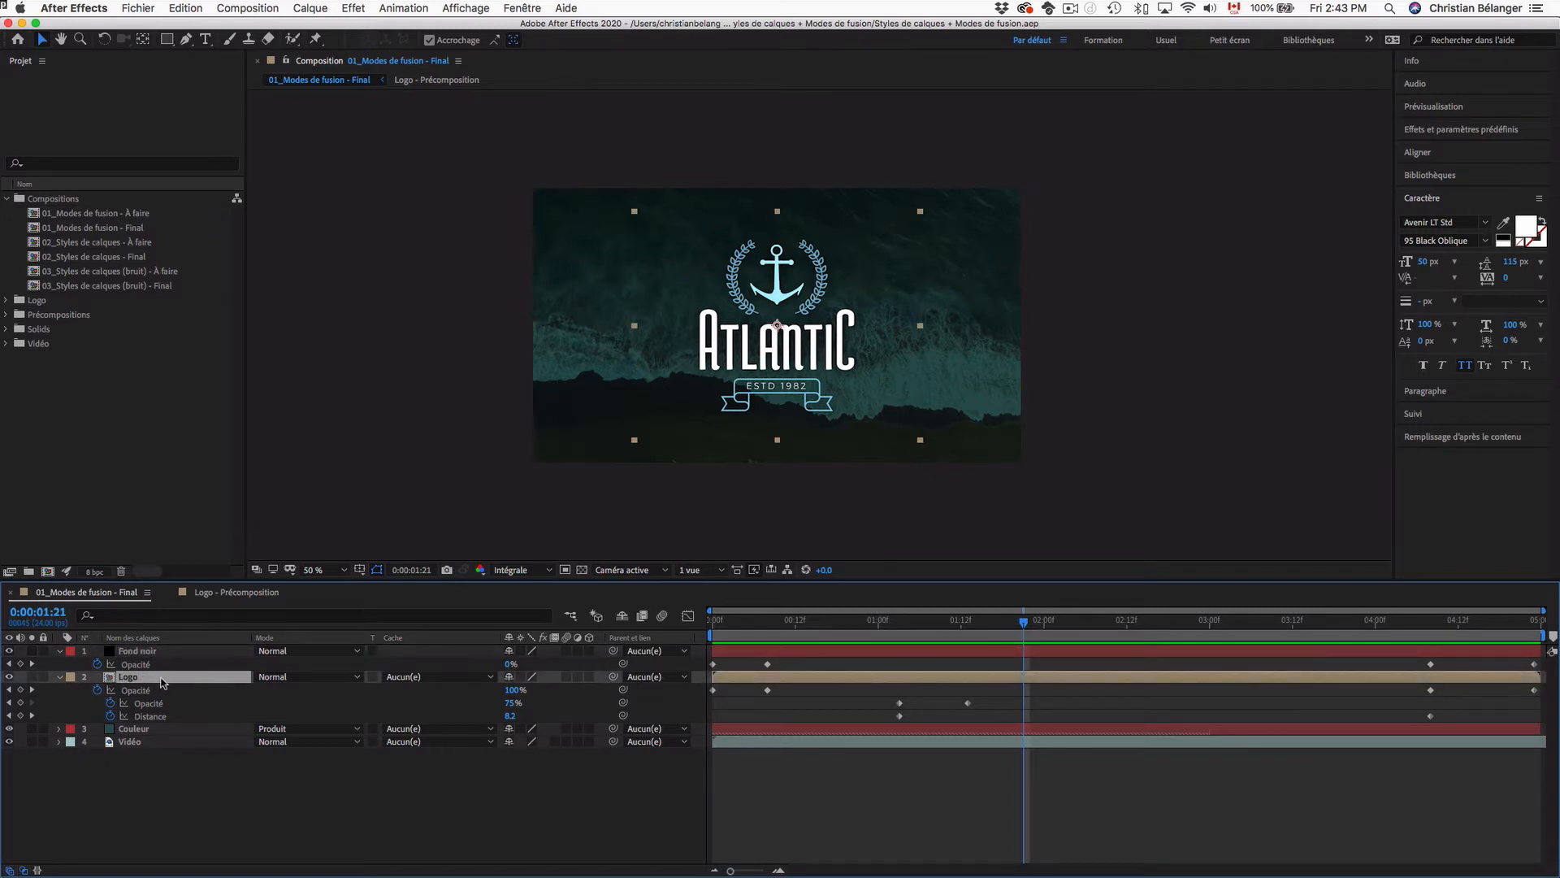
pyautogui.click(166, 730)
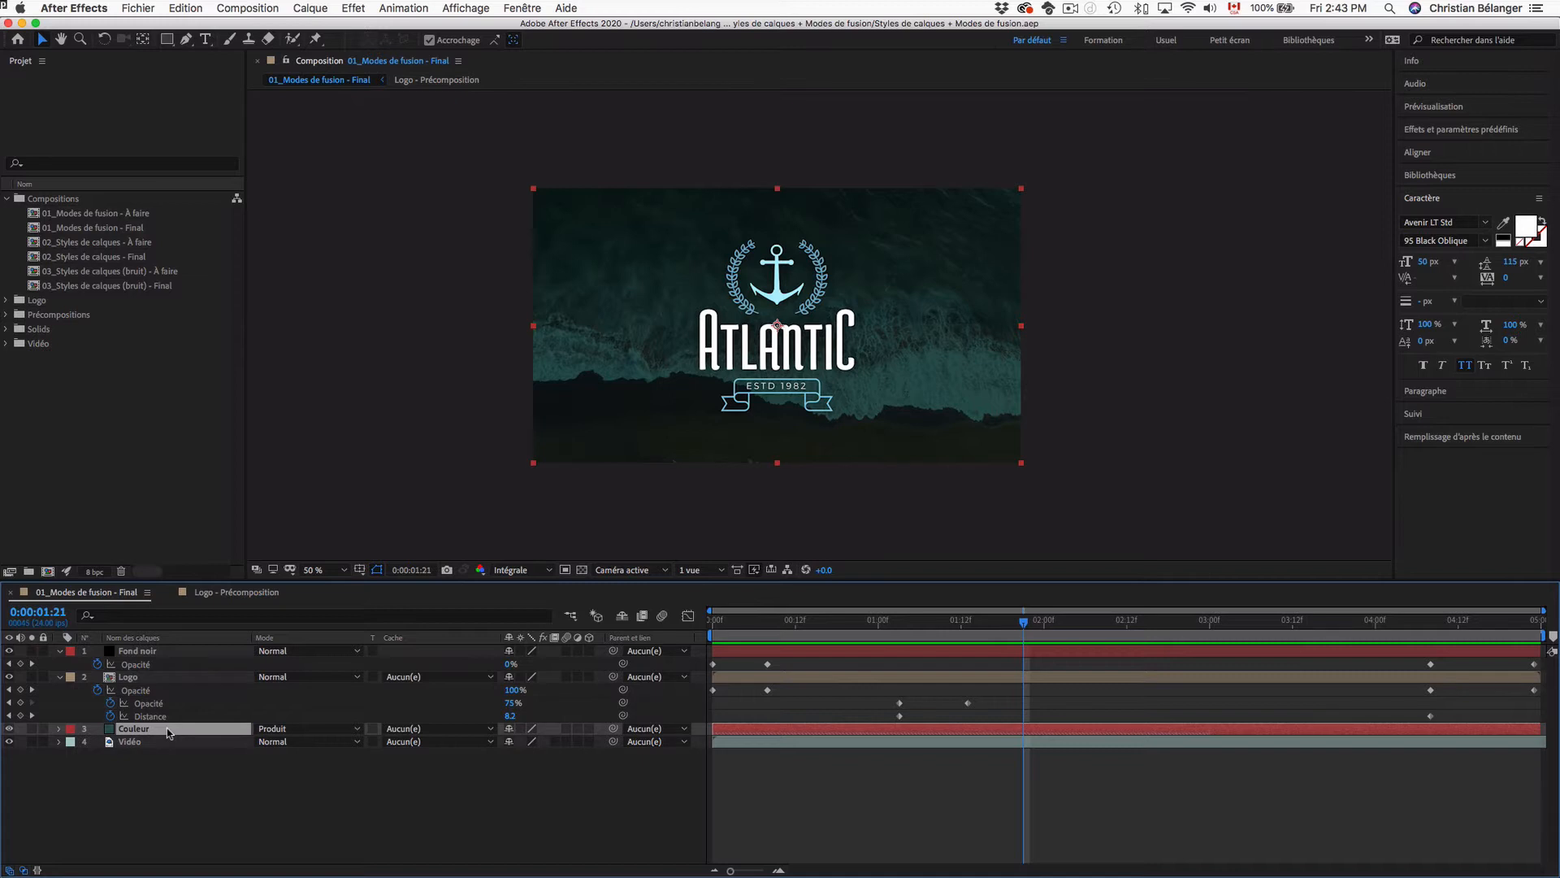
pyautogui.click(158, 742)
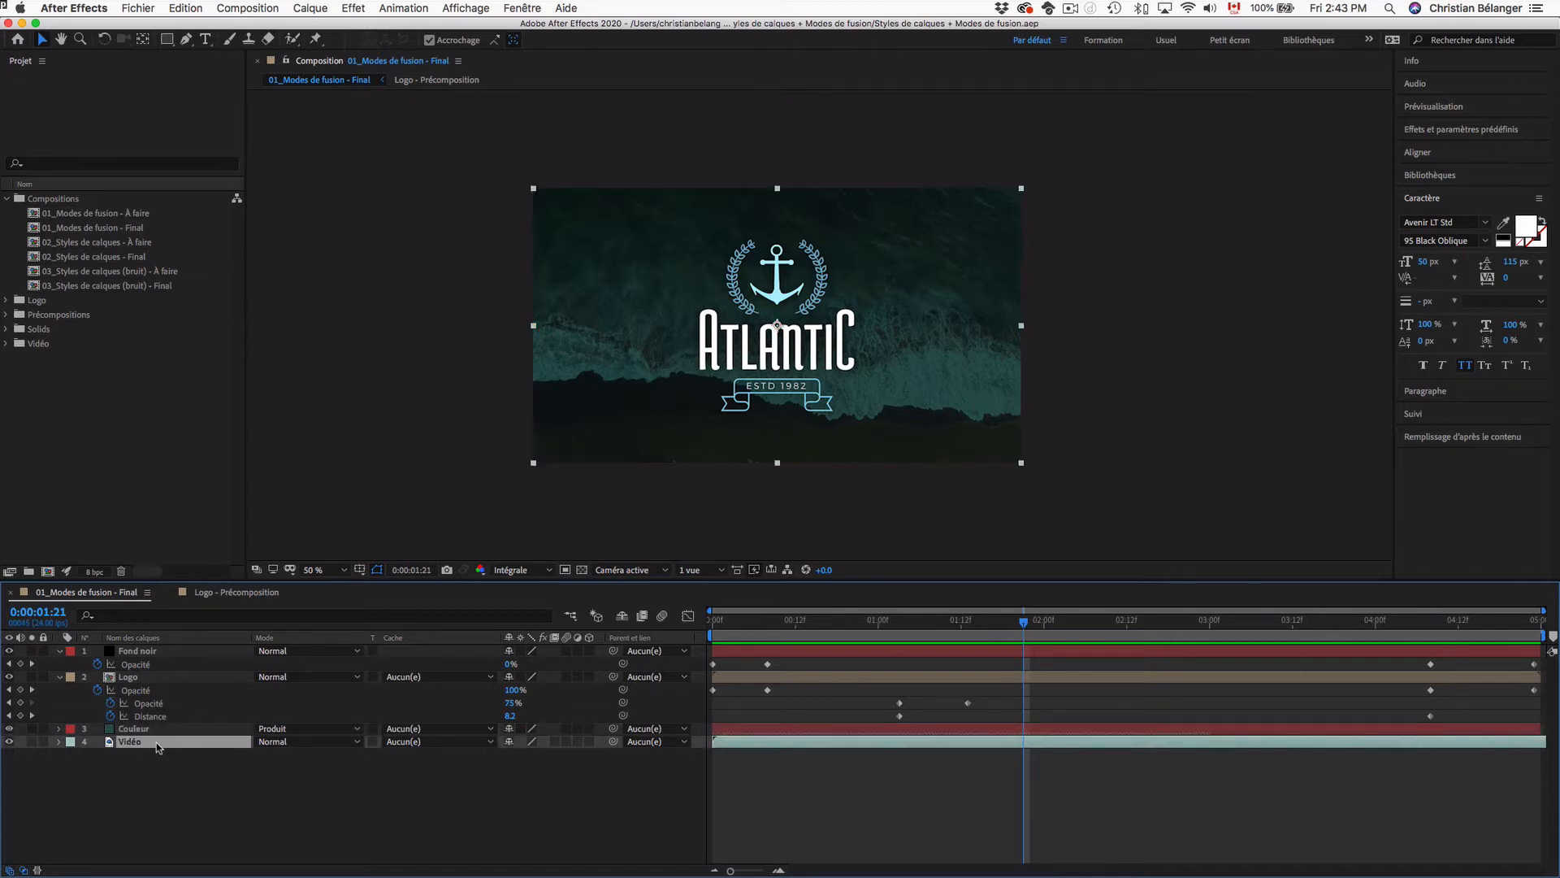
pyautogui.click(169, 767)
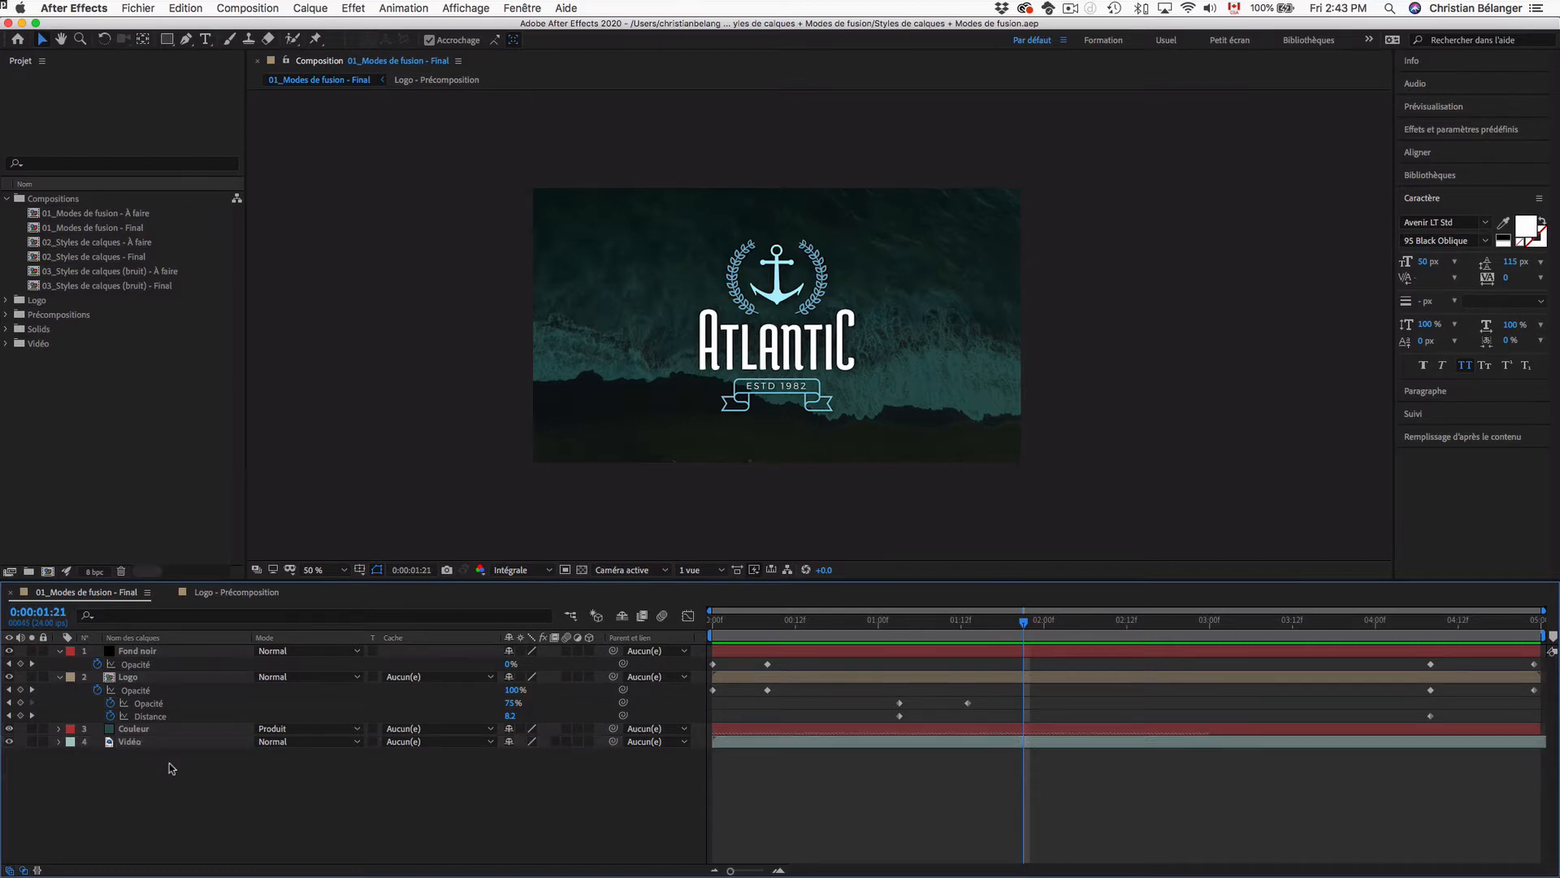
# - In the 01_Modes de fusion - À faire composition, set the Couleur layer's blending mode to Produit, viewing the frame at 0:00:02:08
pyautogui.doubleClick(109, 212)
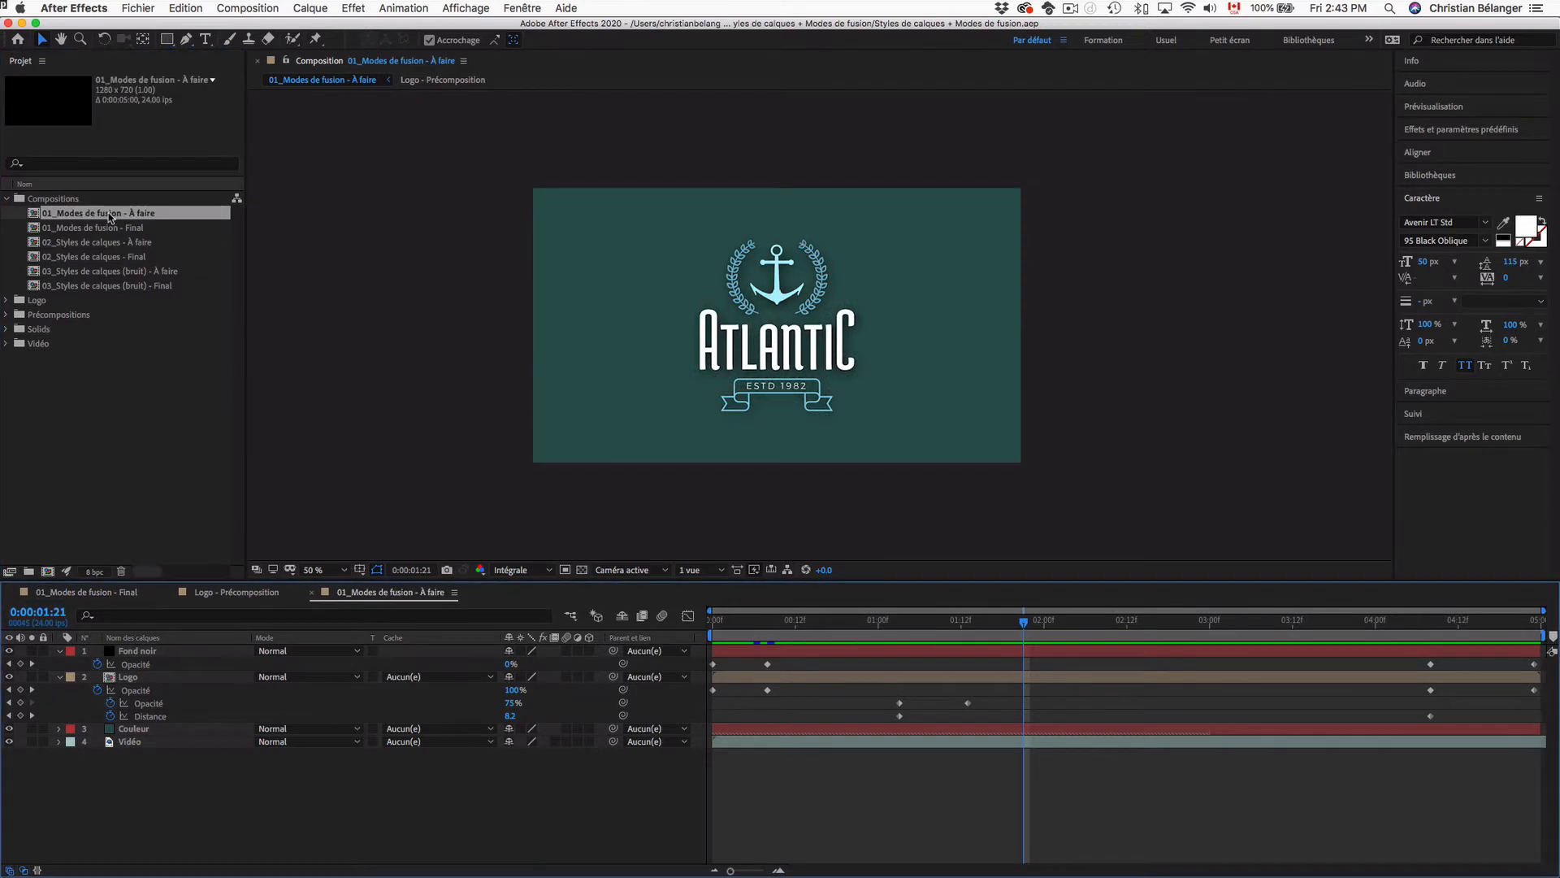
pyautogui.moveTo(879, 626); pyautogui.dragTo(1102, 624)
pyautogui.click(194, 730)
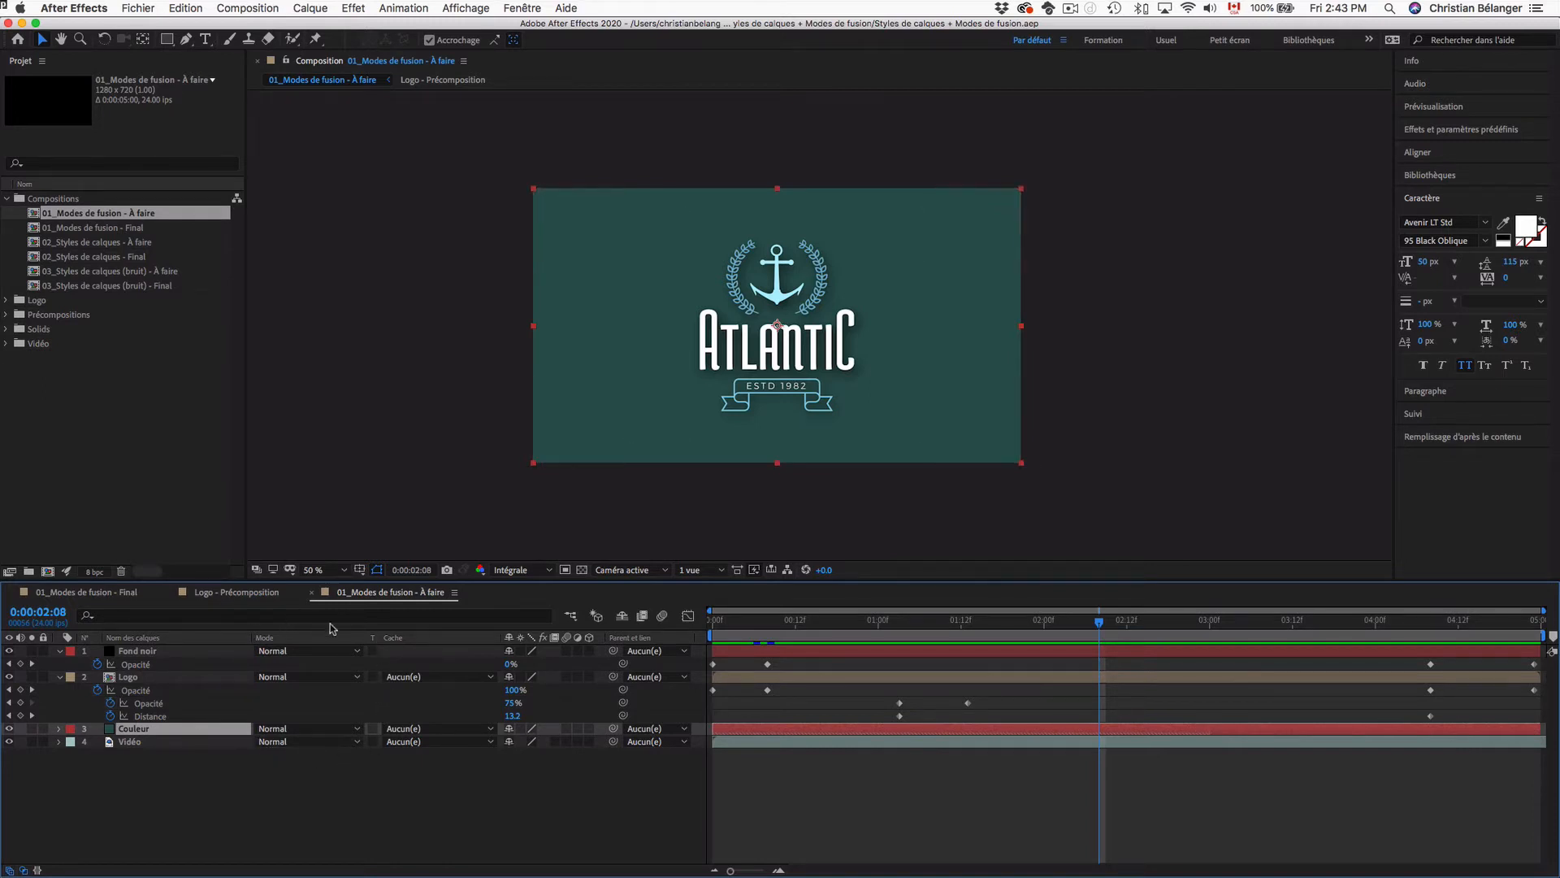
pyautogui.click(325, 728)
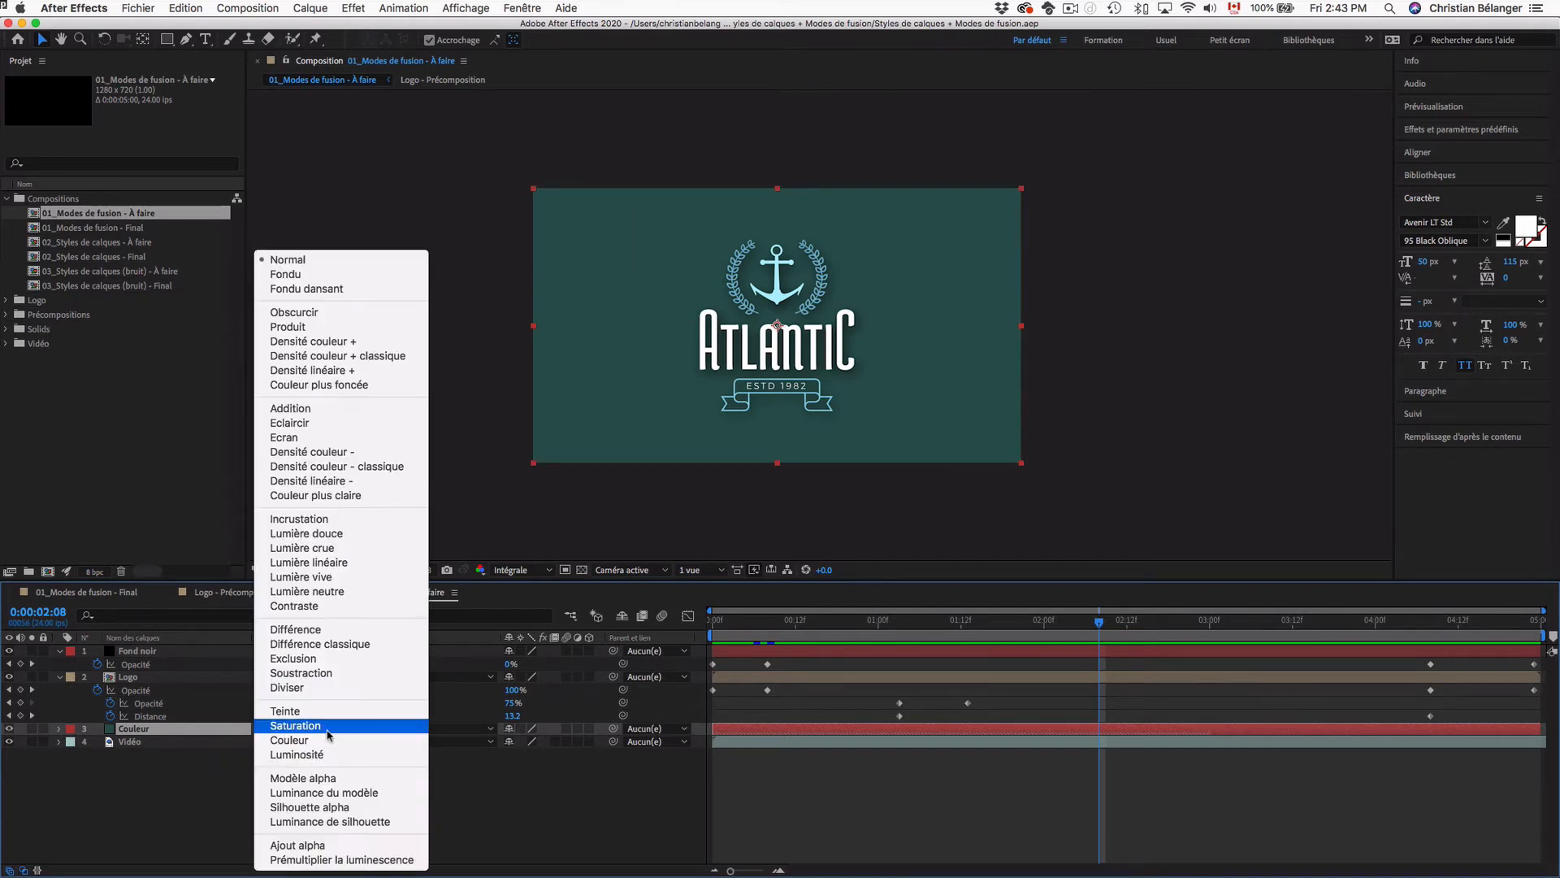
pyautogui.click(309, 328)
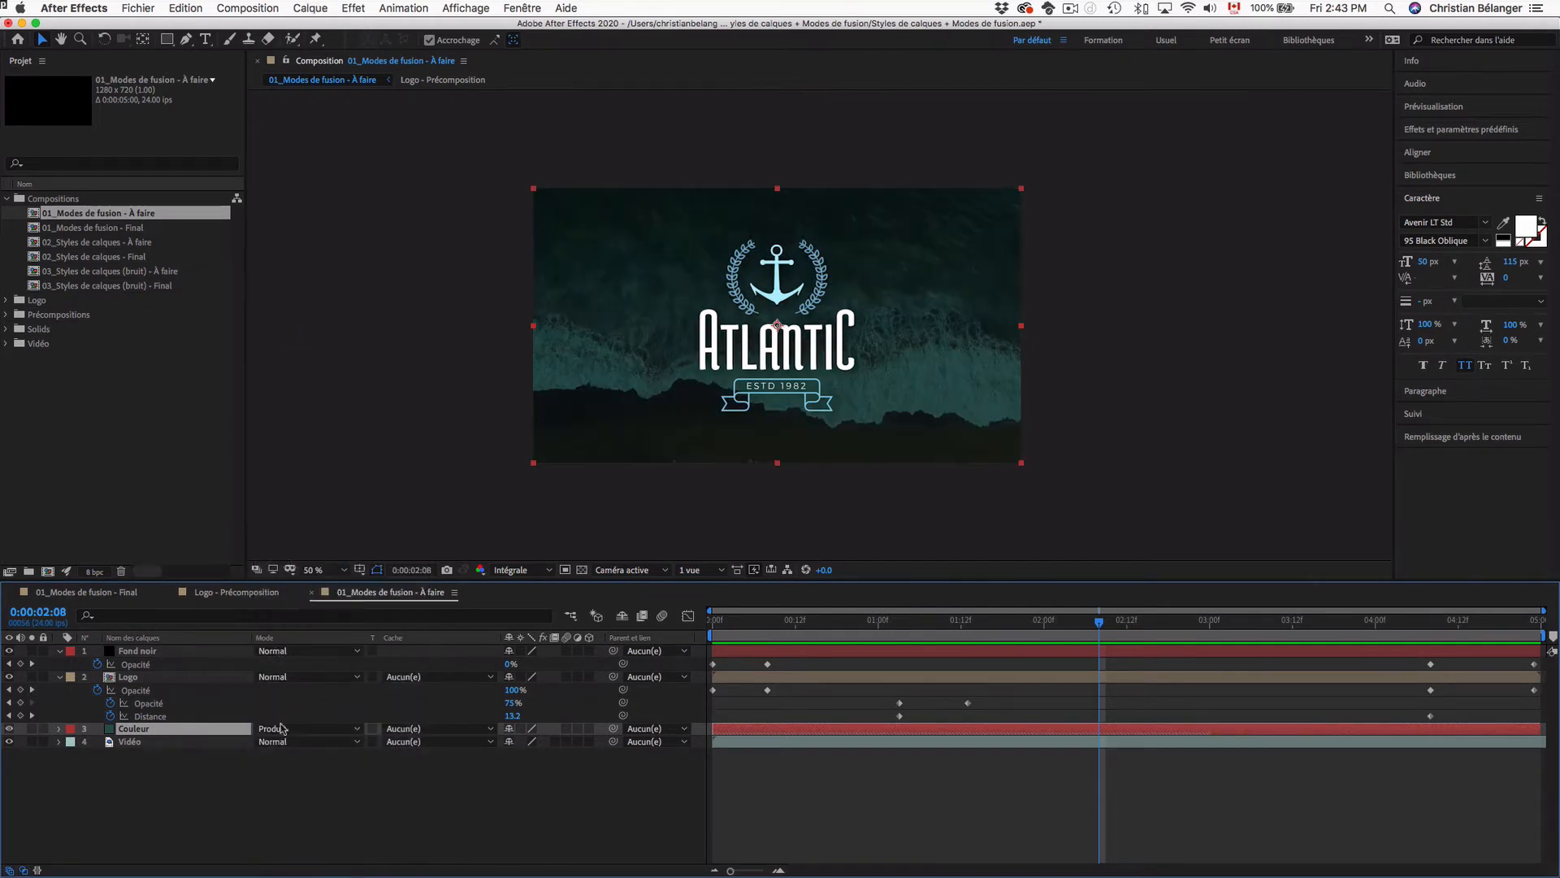
pyautogui.click(292, 786)
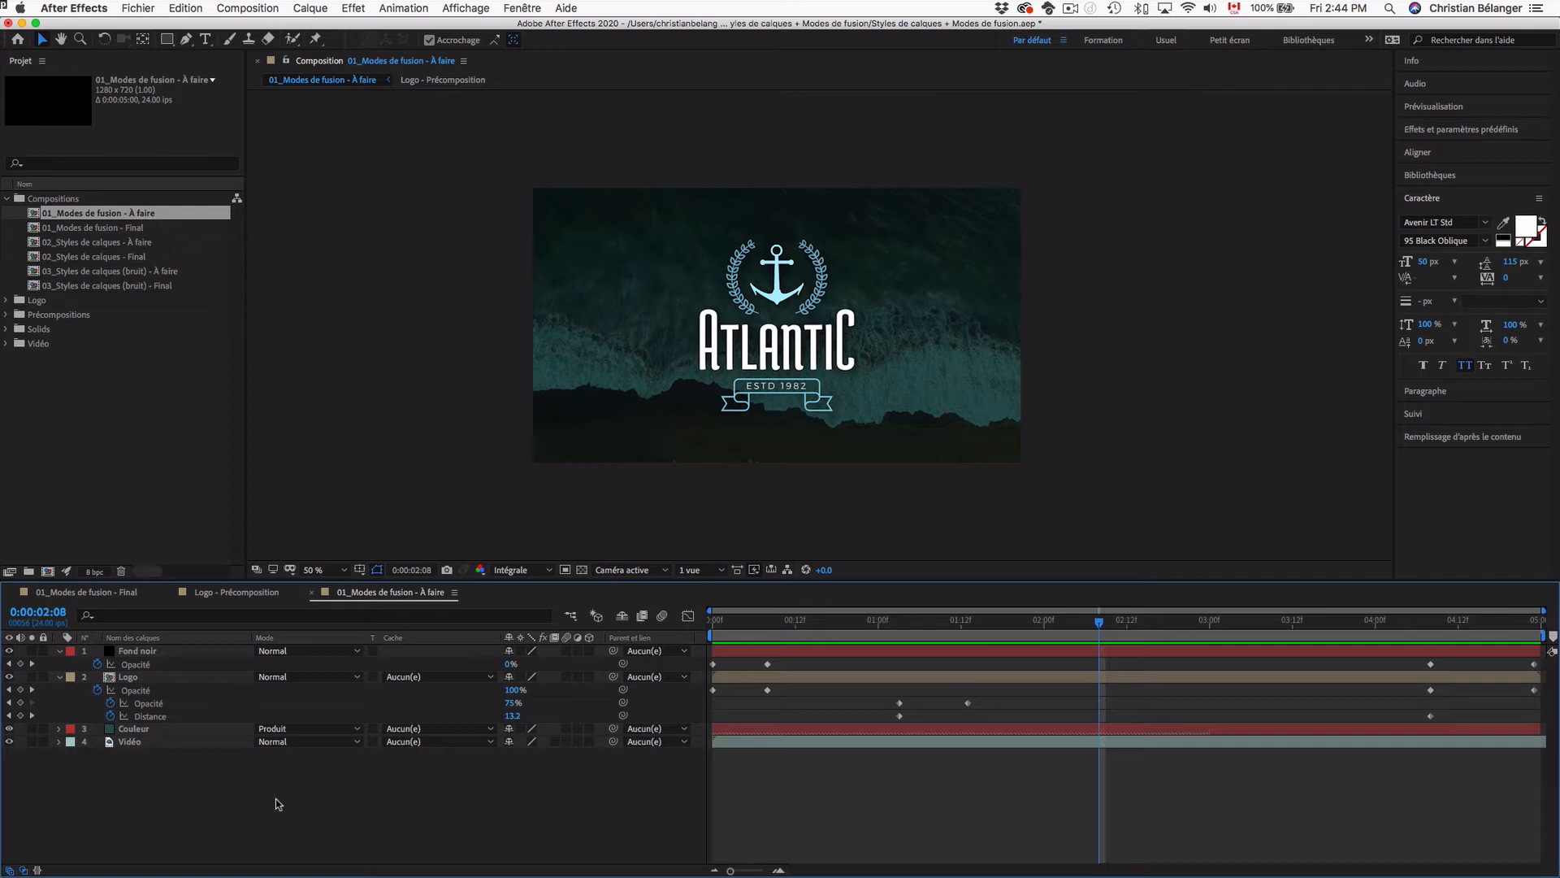
# - Undo and redo the Couleur layer's blending mode change to compare the image with and without it
pyautogui.press('super+z')
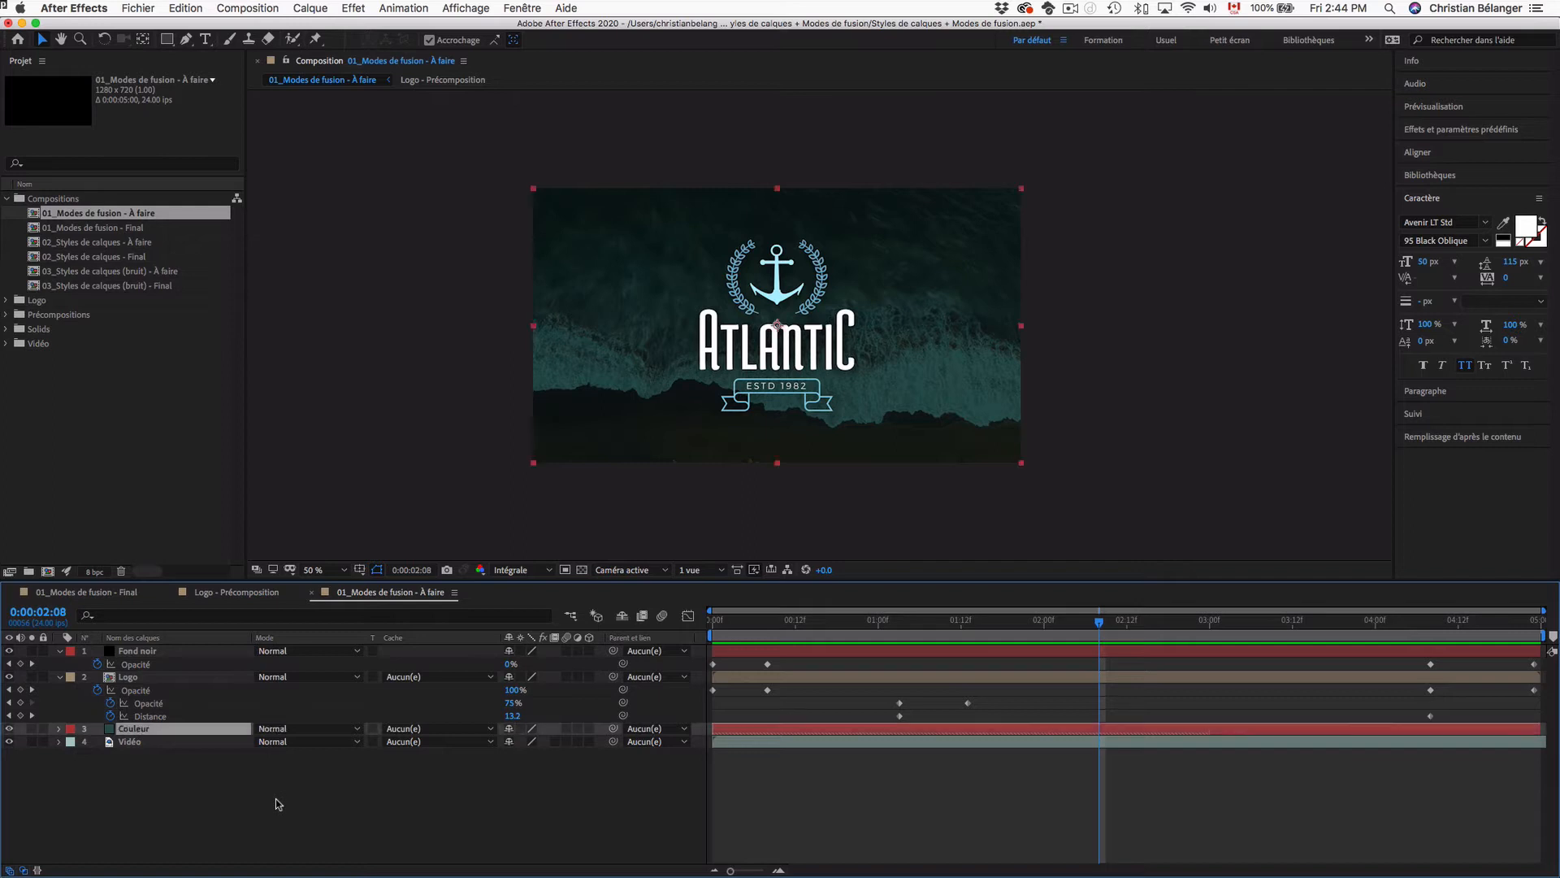
pyautogui.press('super+z')
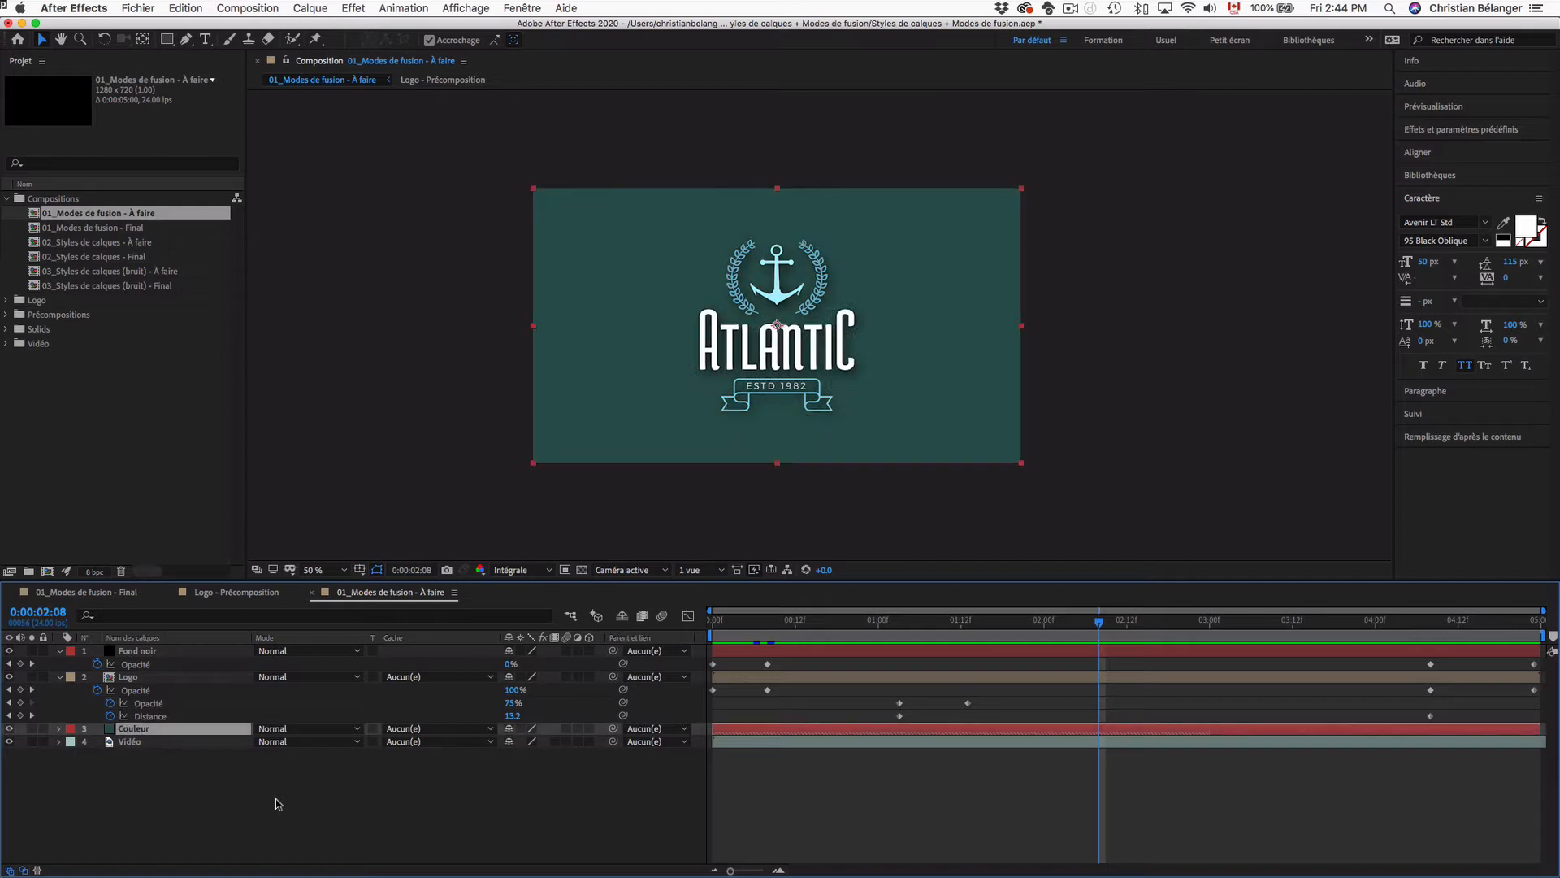
pyautogui.press('super+shift+z')
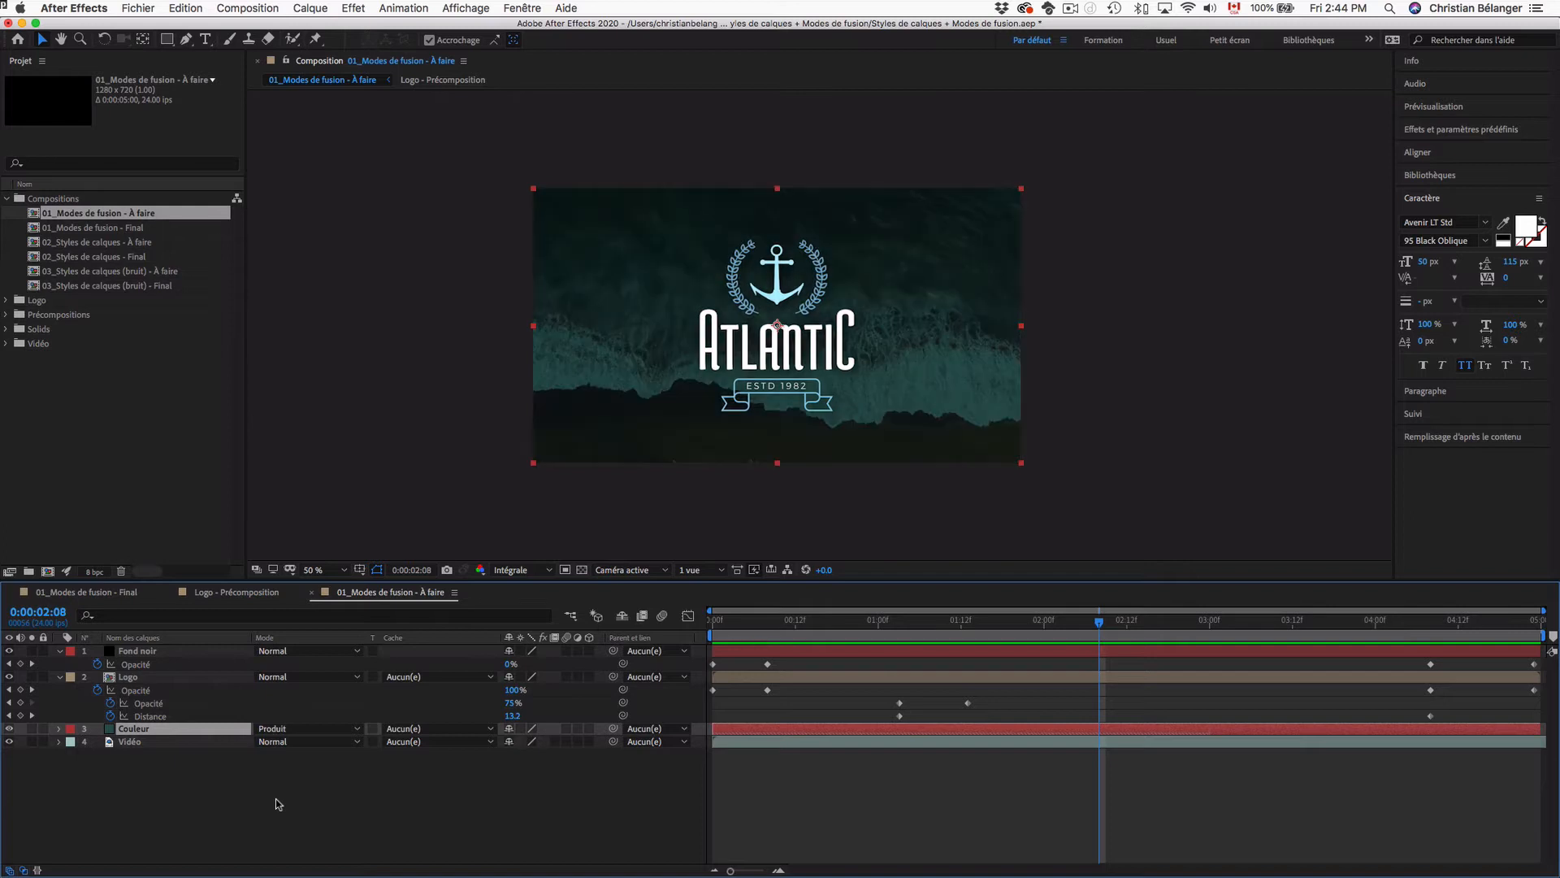
pyautogui.click(305, 802)
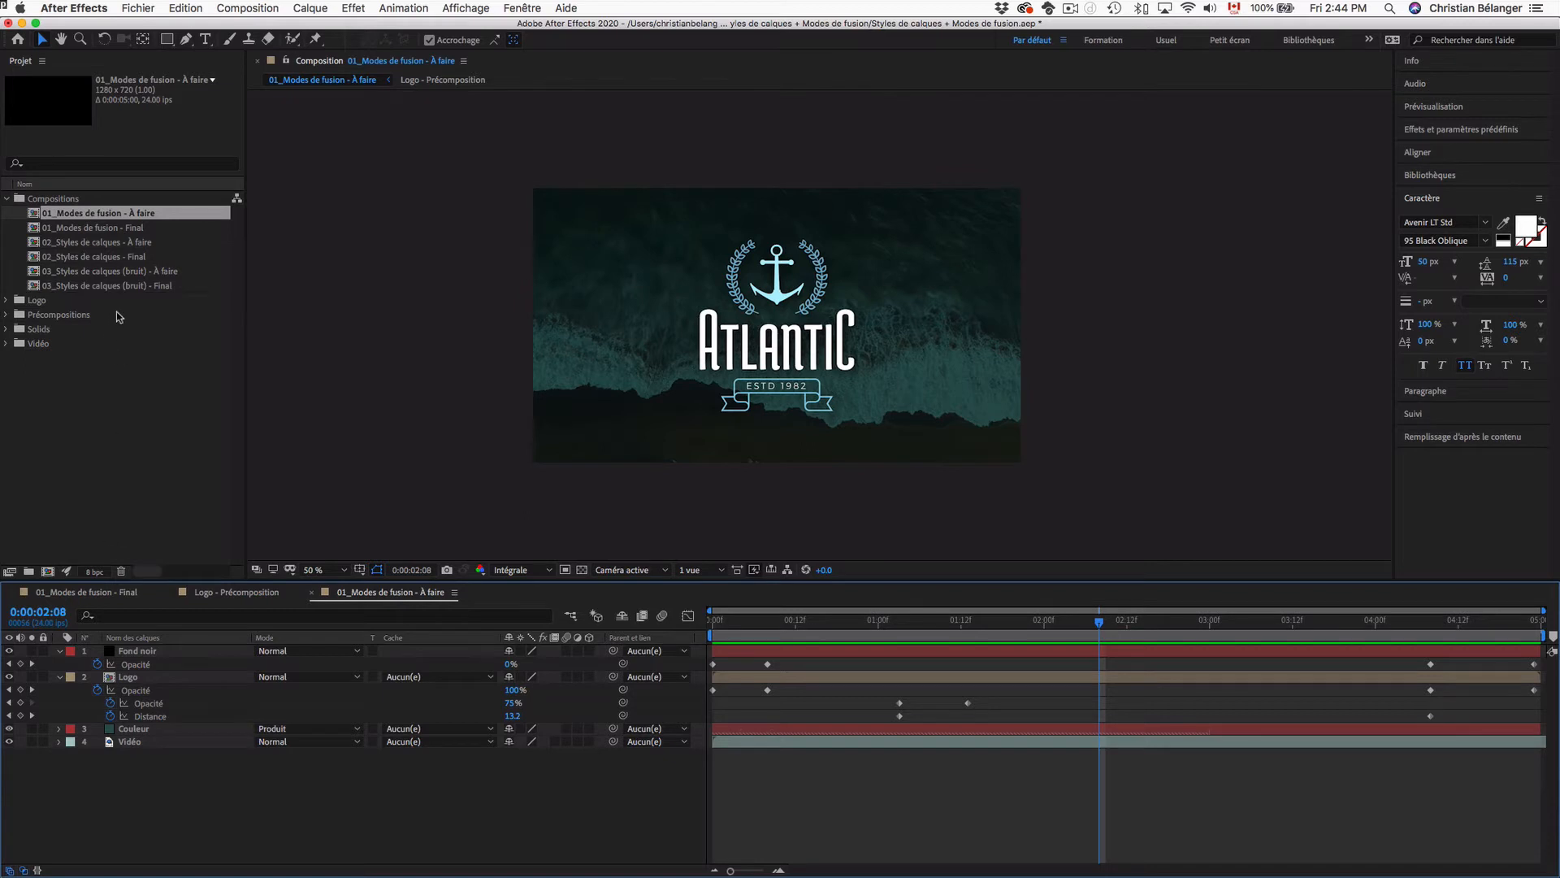
# - Open the 02_Styles de calques - Final composition and preview the logo's drop shadow animation, stopping at 0:00:02:08
pyautogui.doubleClick(126, 258)
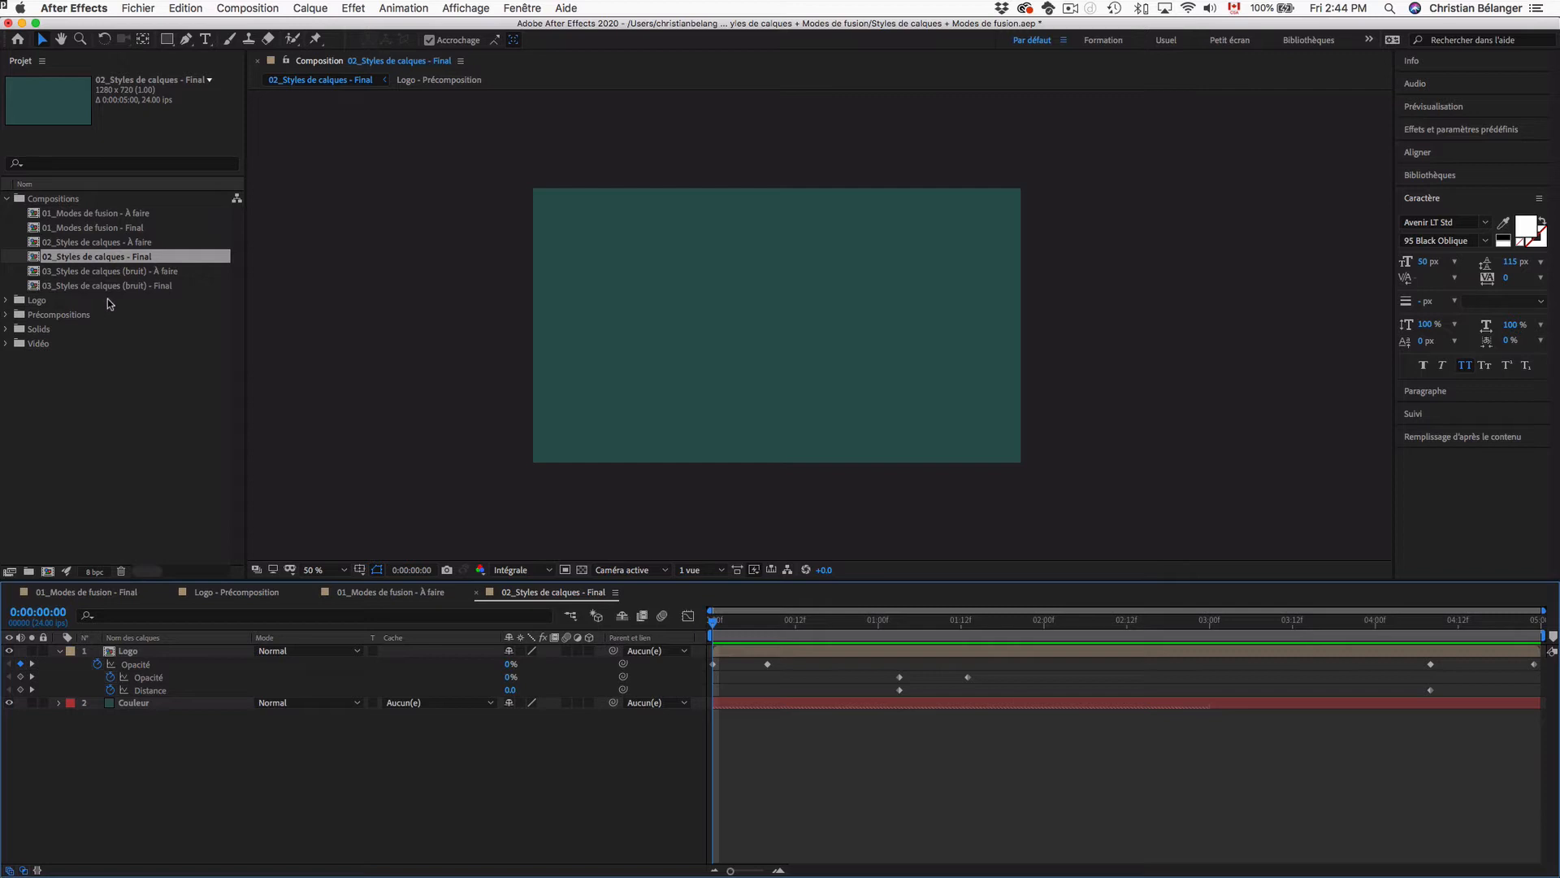
pyautogui.press('space')
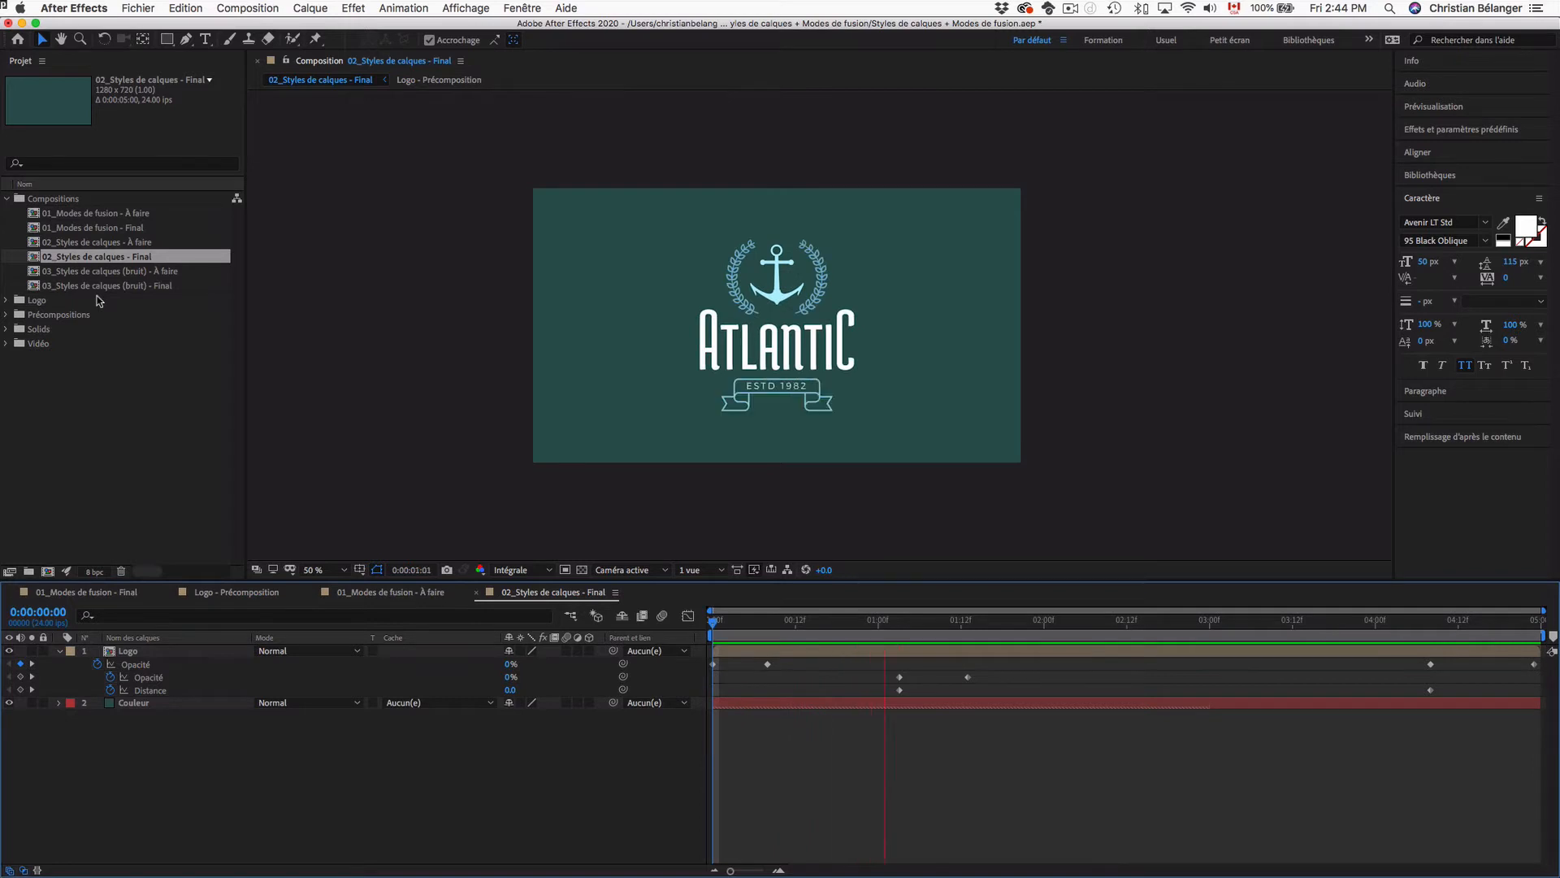
pyautogui.press('space')
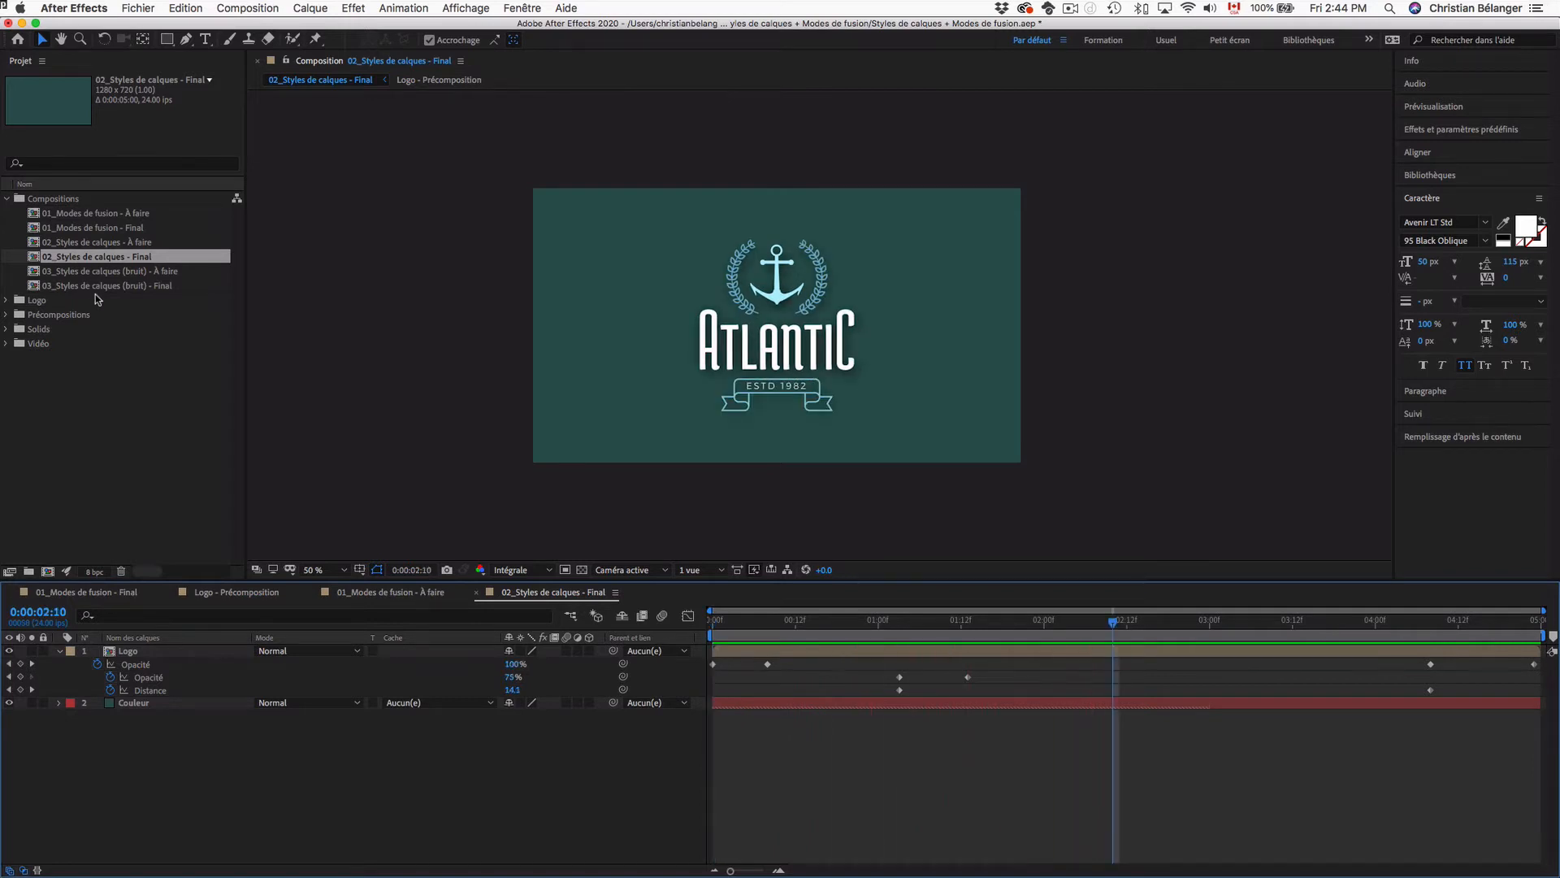
pyautogui.press('/')
pyautogui.press("'")
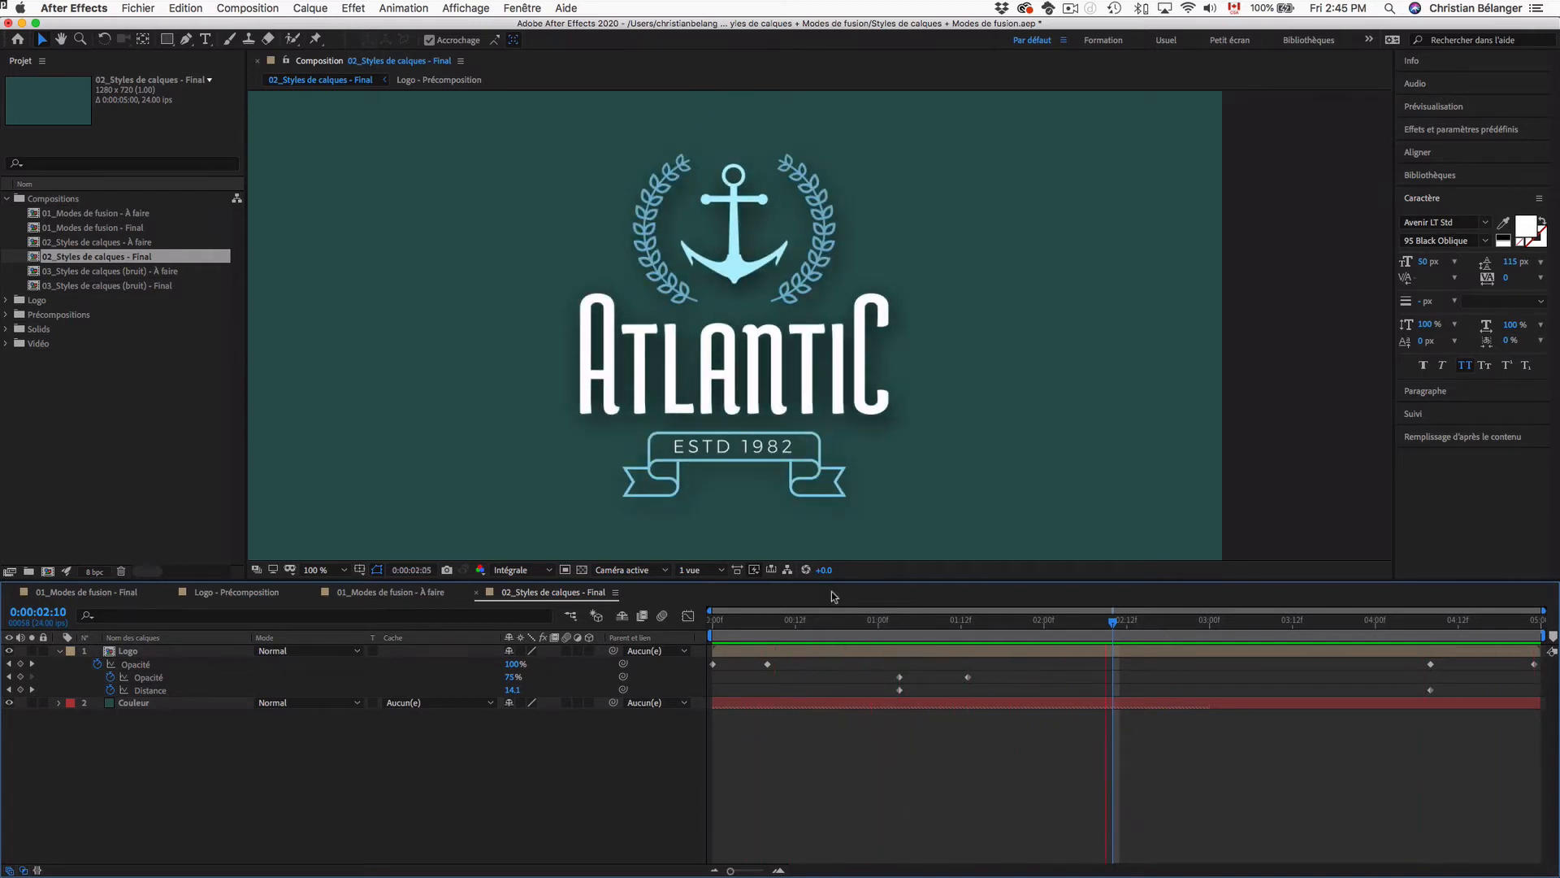
pyautogui.press('space')
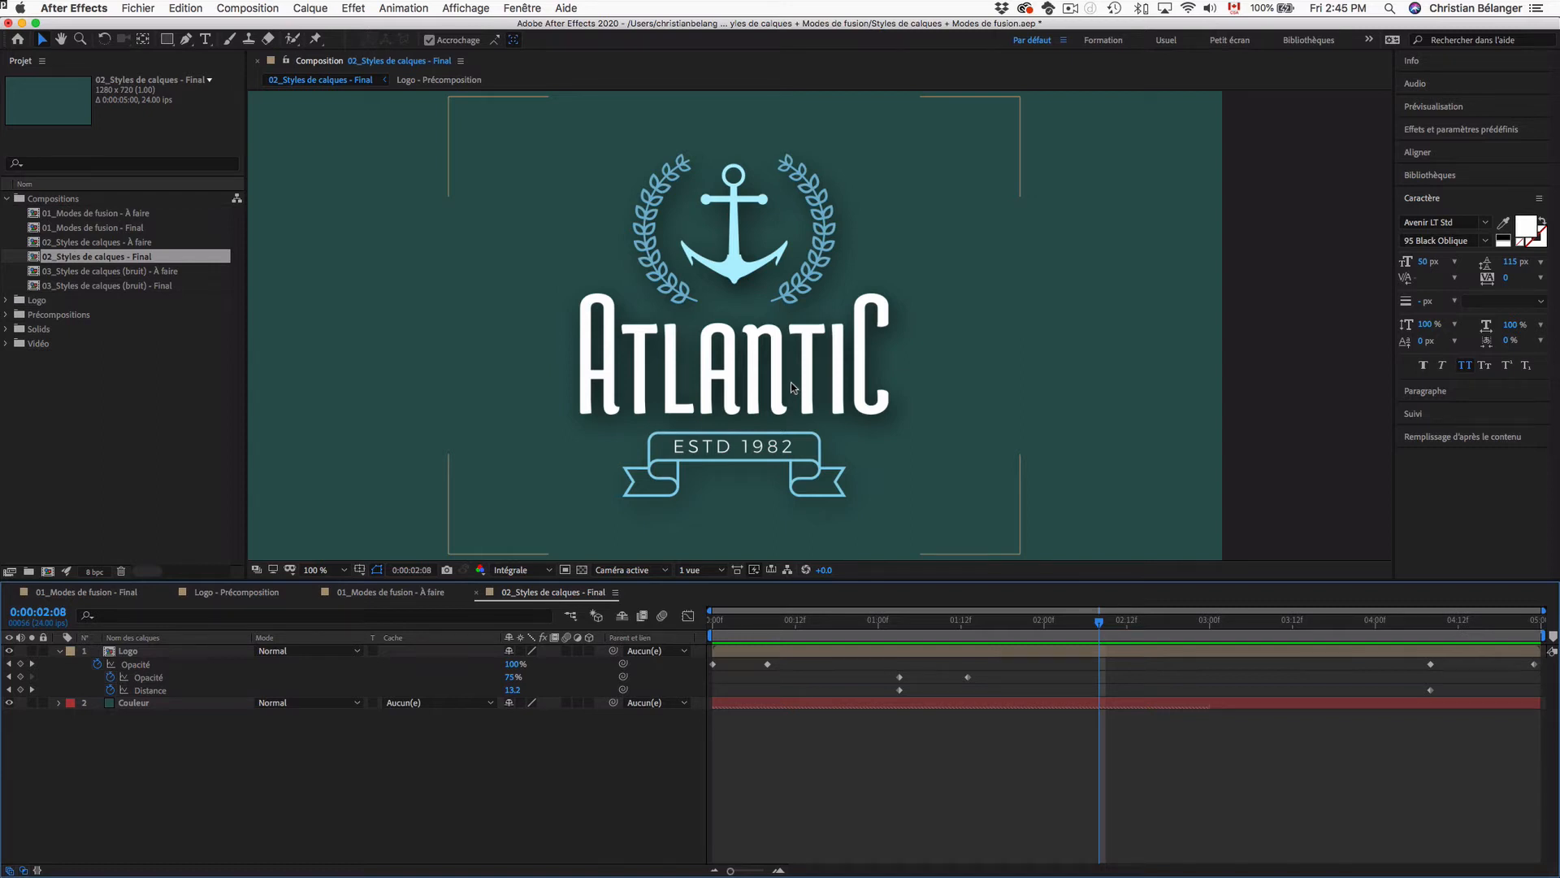
# - Switch to Photoshop and look through the layer styles available for Calque 1 without applying one
pyautogui.press('super+Tab')
pyautogui.keyDown('super'); pyautogui.click(400, 463); pyautogui.keyUp('super')
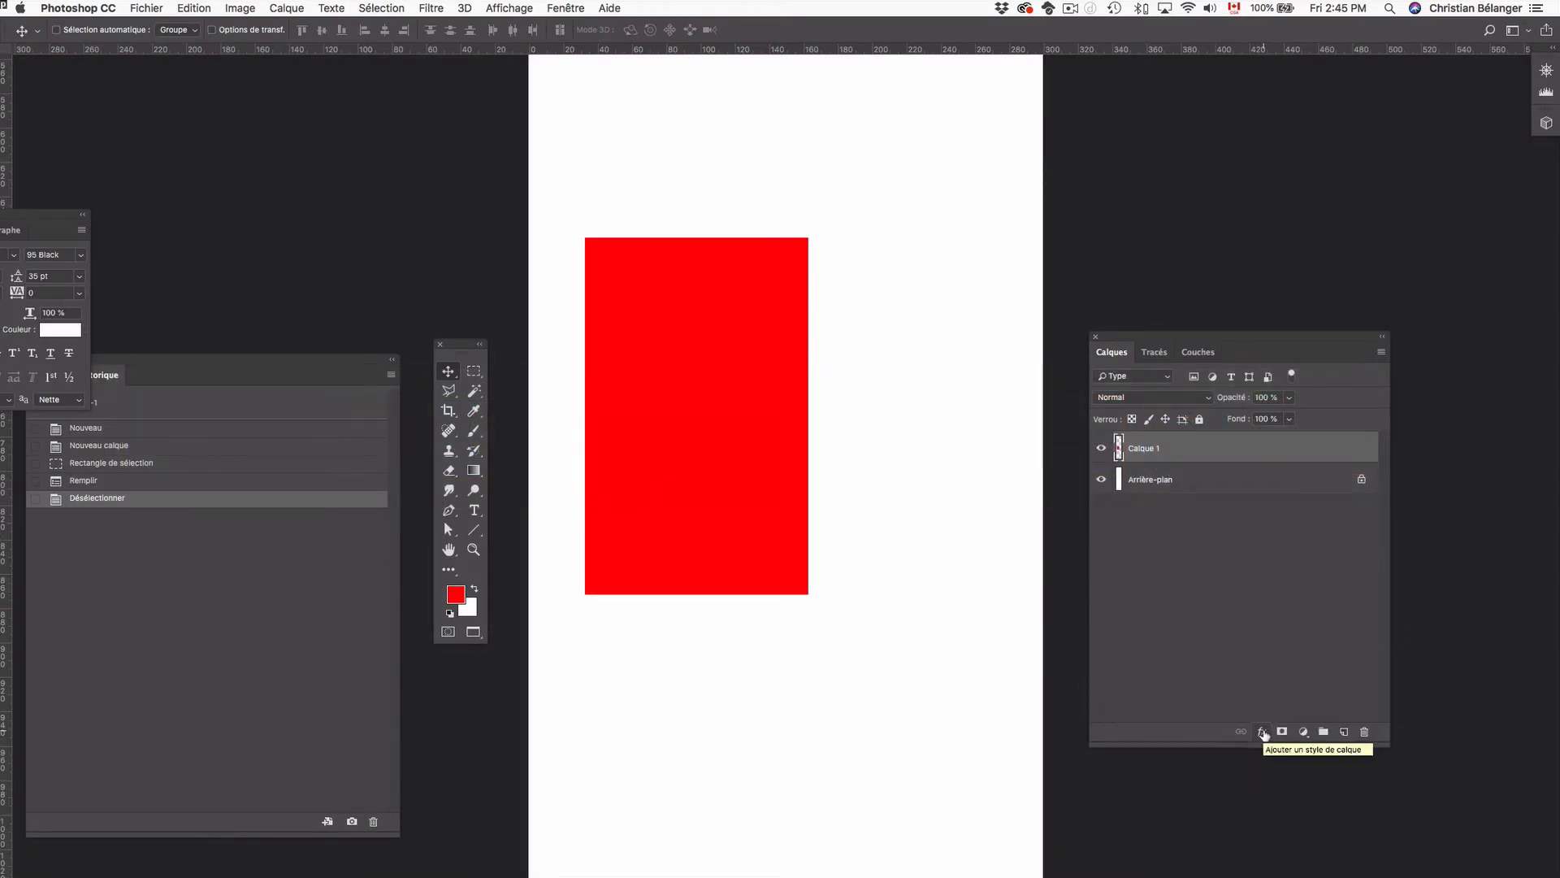
pyautogui.click(1262, 732)
pyautogui.scroll(-2, 1297, 810)
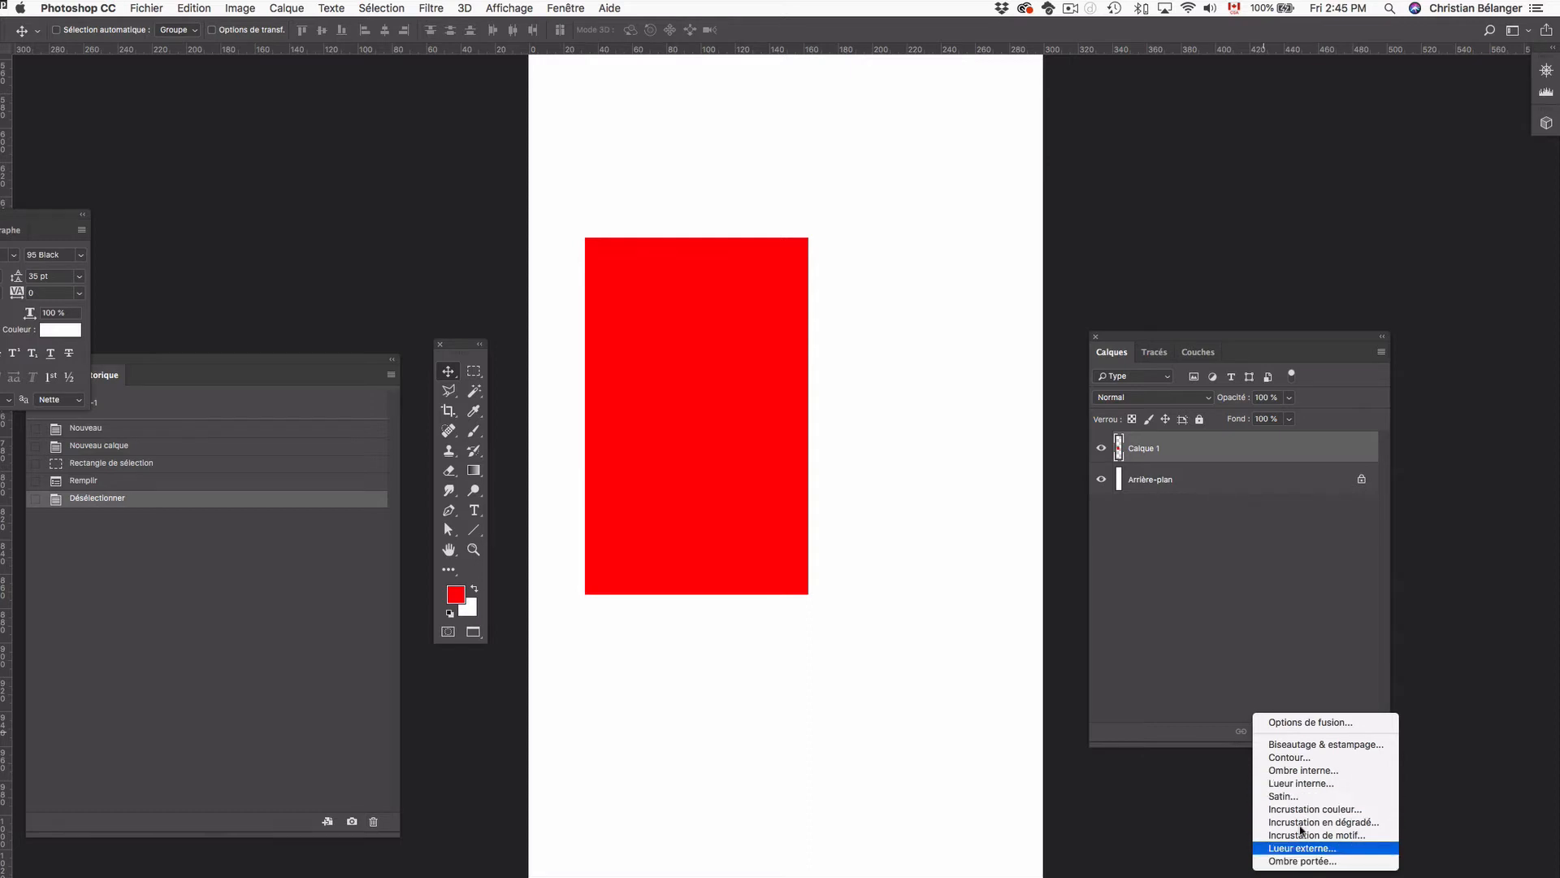
pyautogui.click(1222, 684)
# - Move the red rectangle to the right on the Photoshop canvas and switch back to After Effects
pyautogui.moveTo(710, 469); pyautogui.dragTo(808, 474)
pyautogui.press('super+Tab')
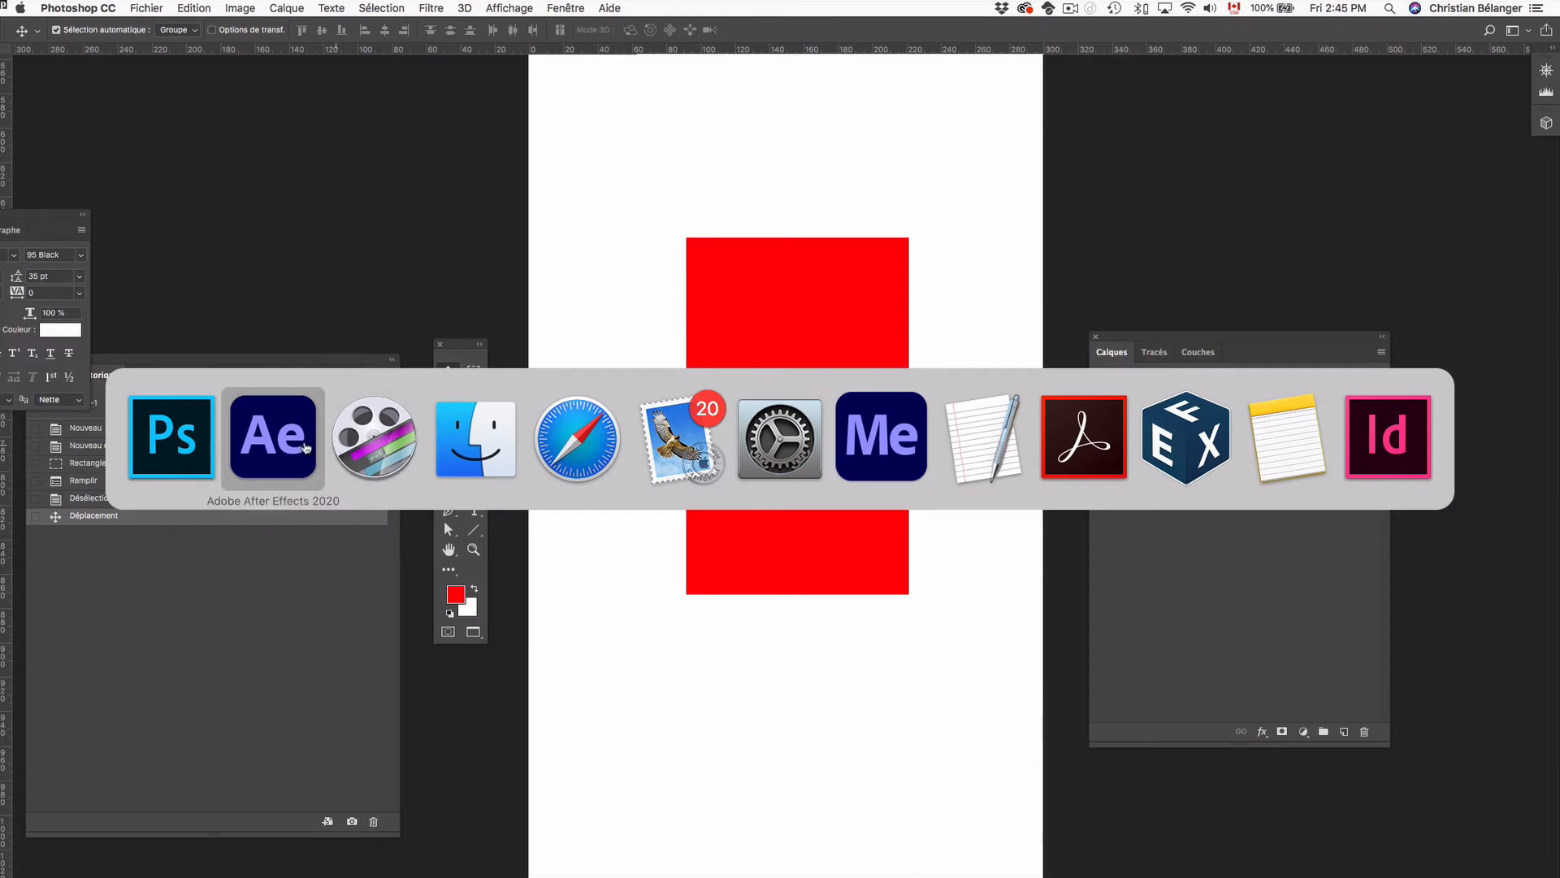
pyautogui.click(277, 444)
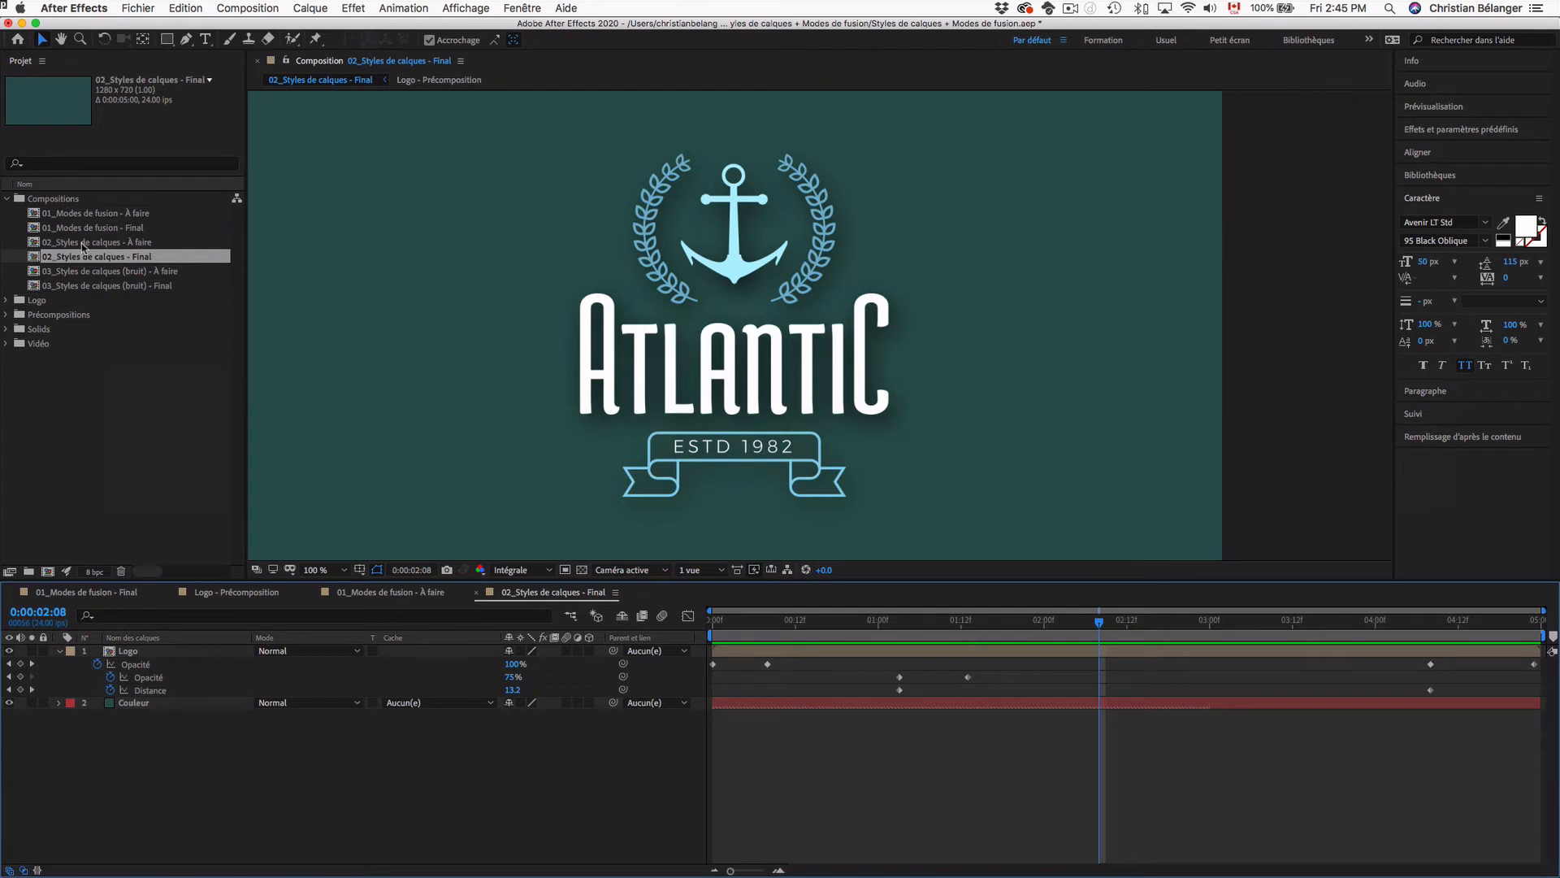
# - Open the 02_Styles de calques - À faire composition at 100% view, reveal its keyframes and go to 0:00:01:05
pyautogui.doubleClick(119, 246)
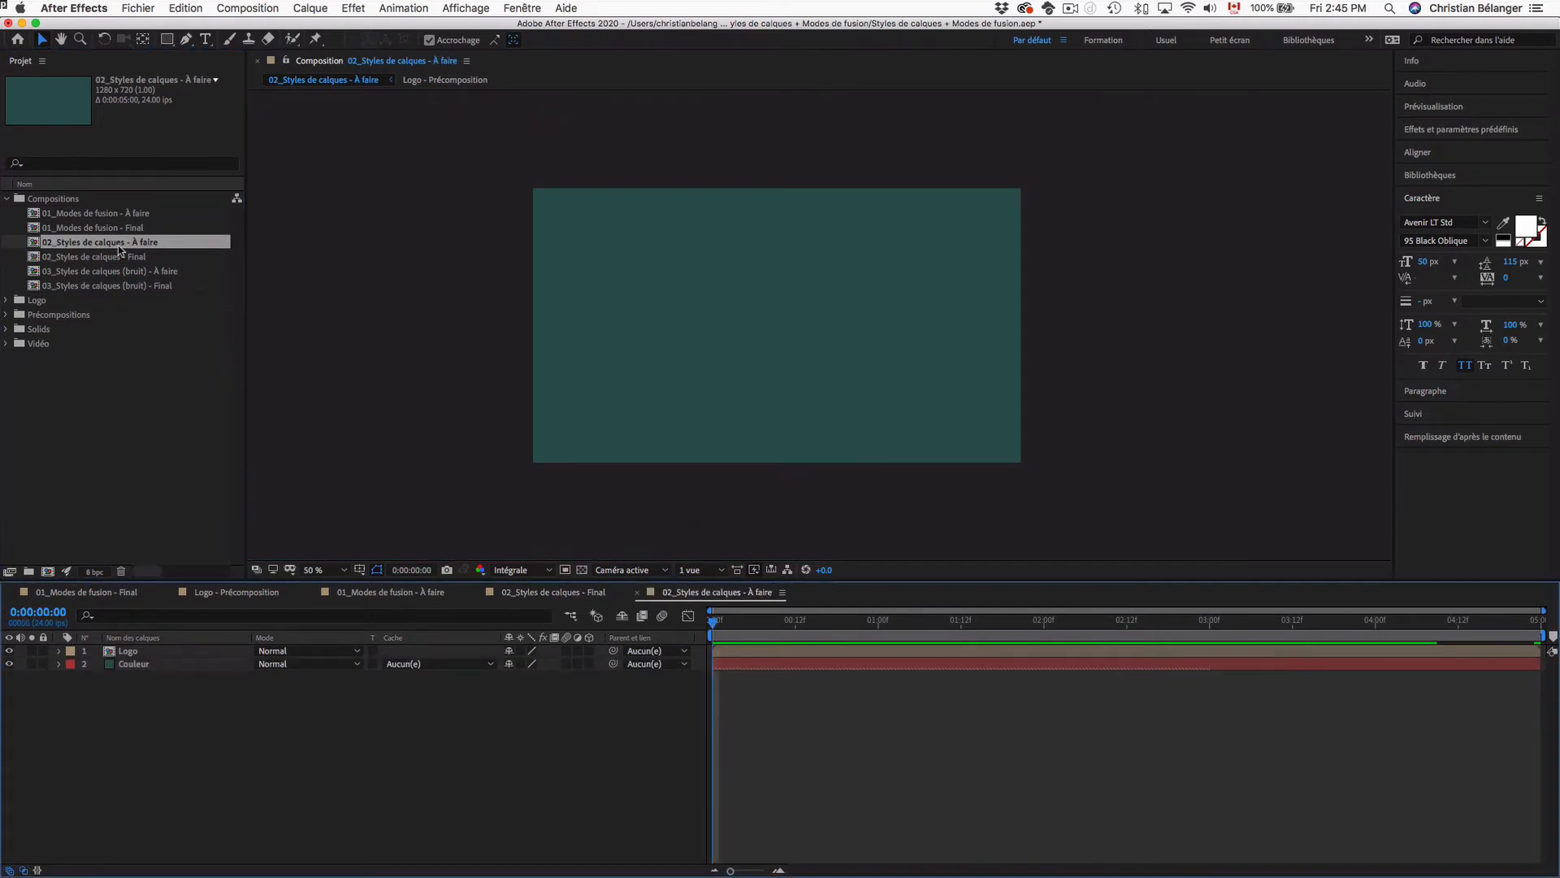
pyautogui.press('.')
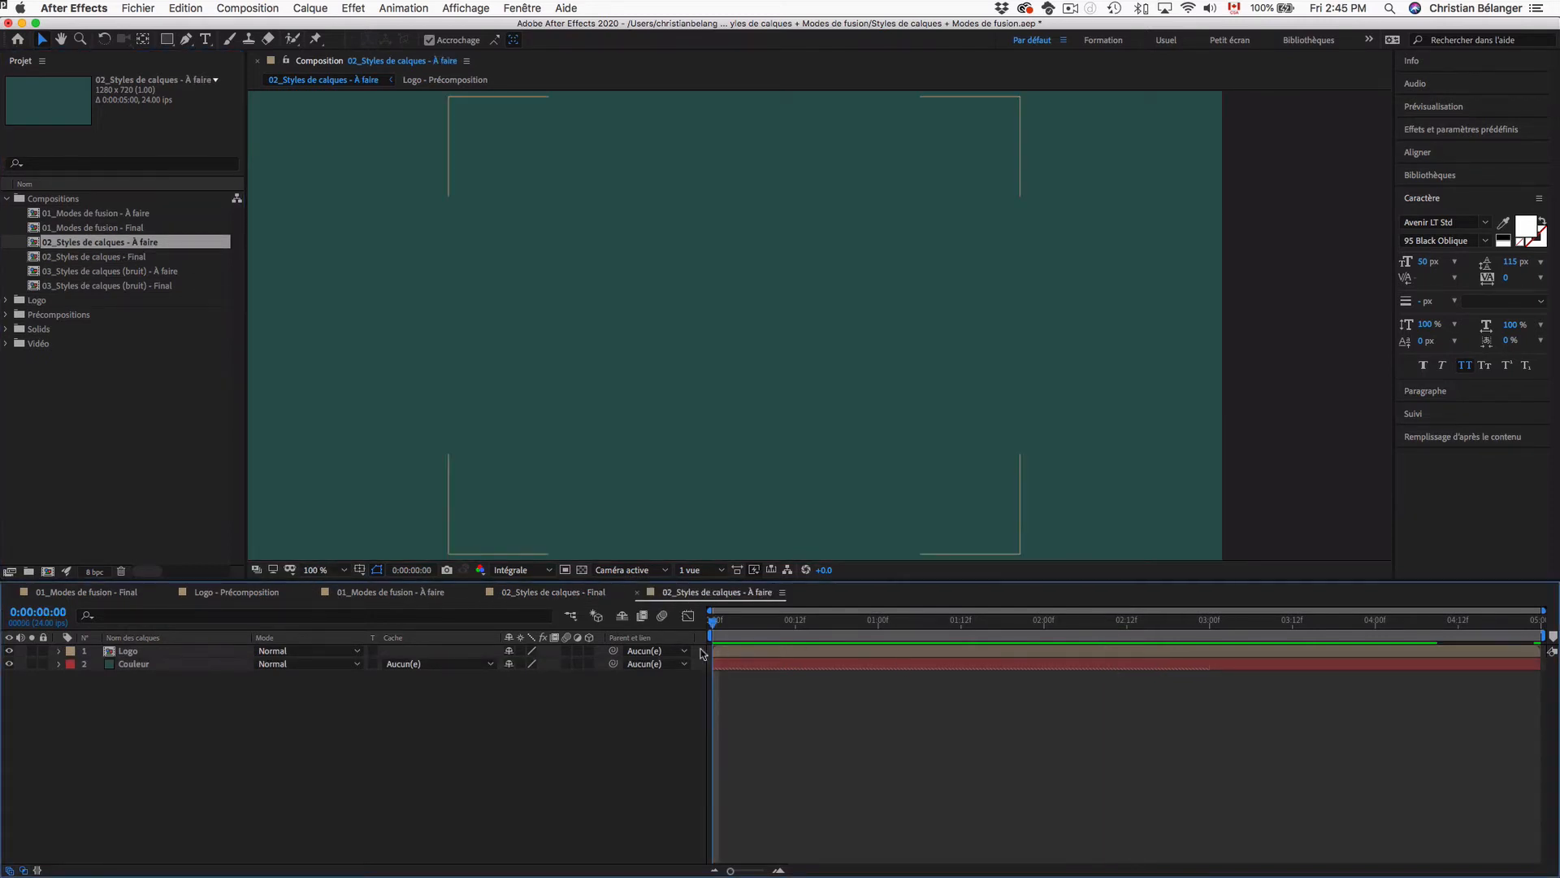
pyautogui.press('u')
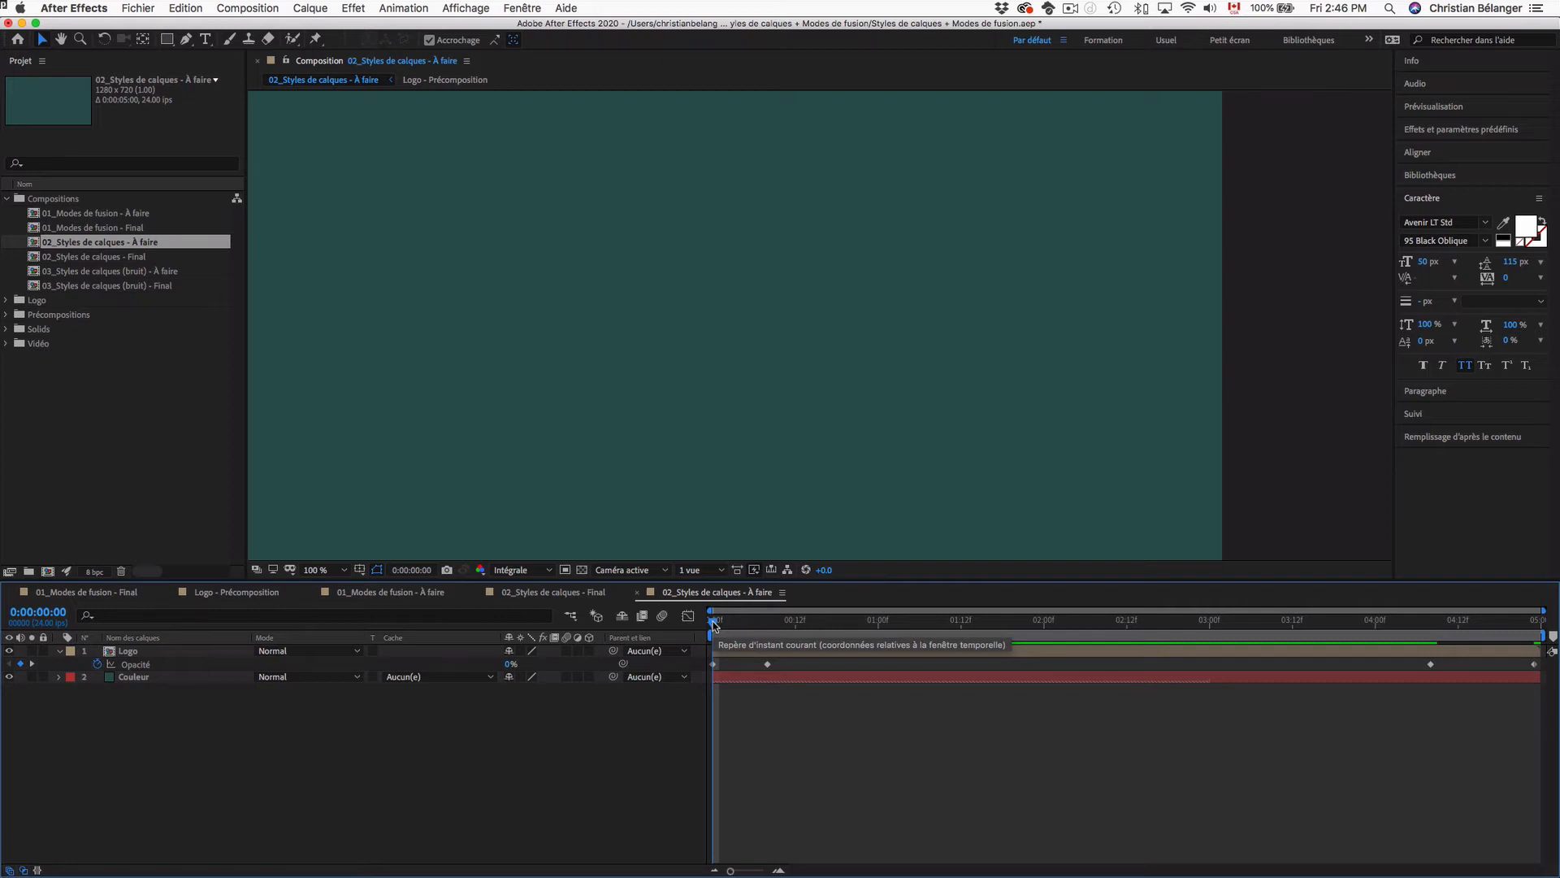
pyautogui.moveTo(713, 623); pyautogui.dragTo(913, 624)
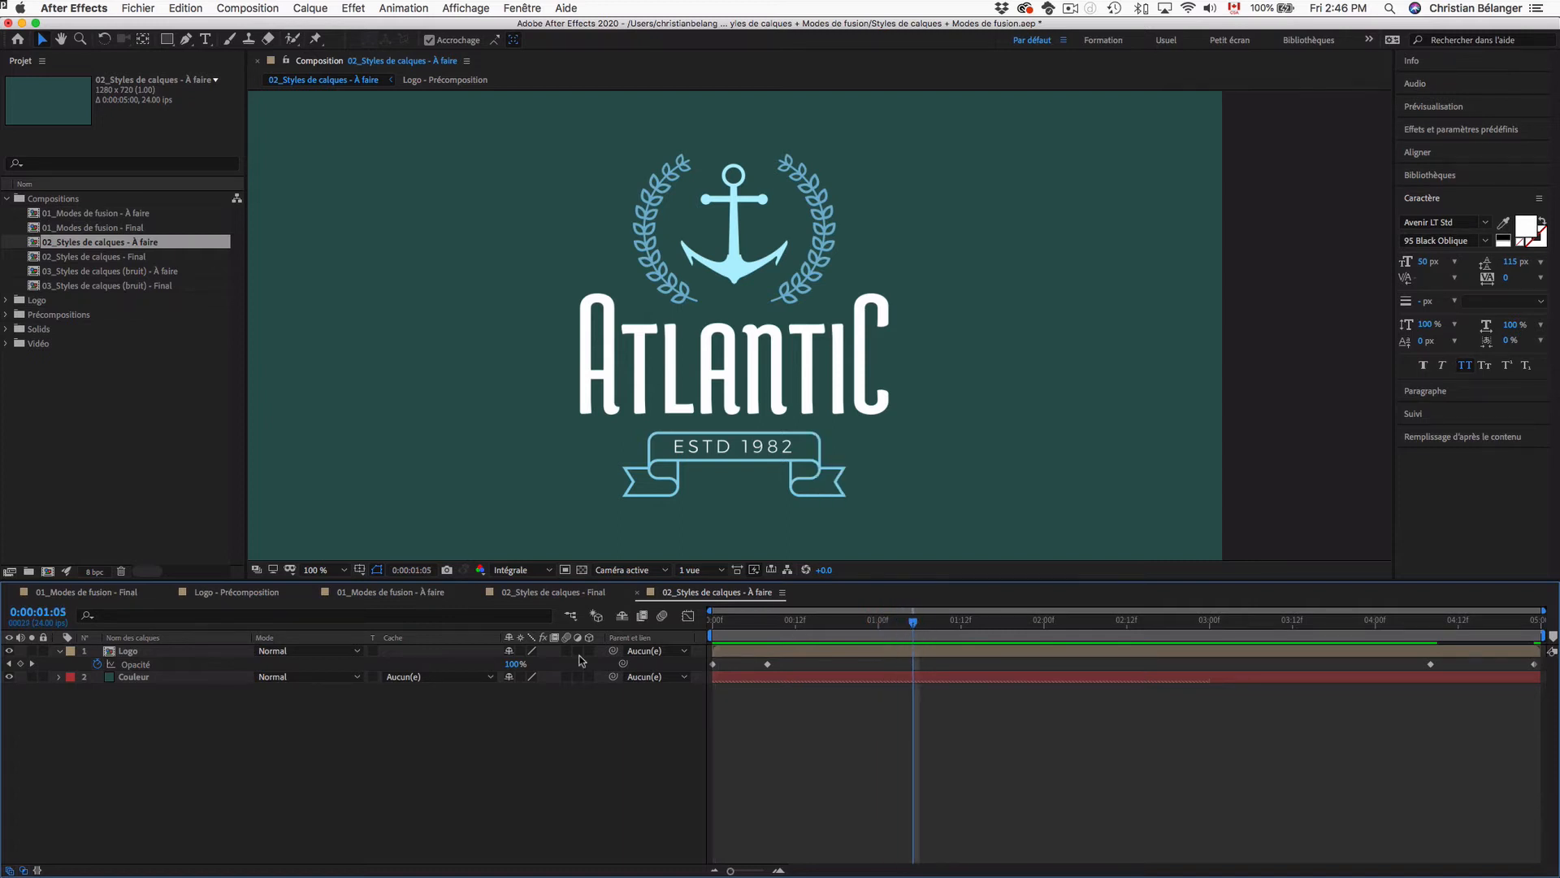
# - Open the Logo precomposition with its keyframes revealed and scrub to the last mask path keyframe of Typo + Banderole at 0:00:01:02
pyautogui.click(128, 658)
pyautogui.doubleClick(111, 655)
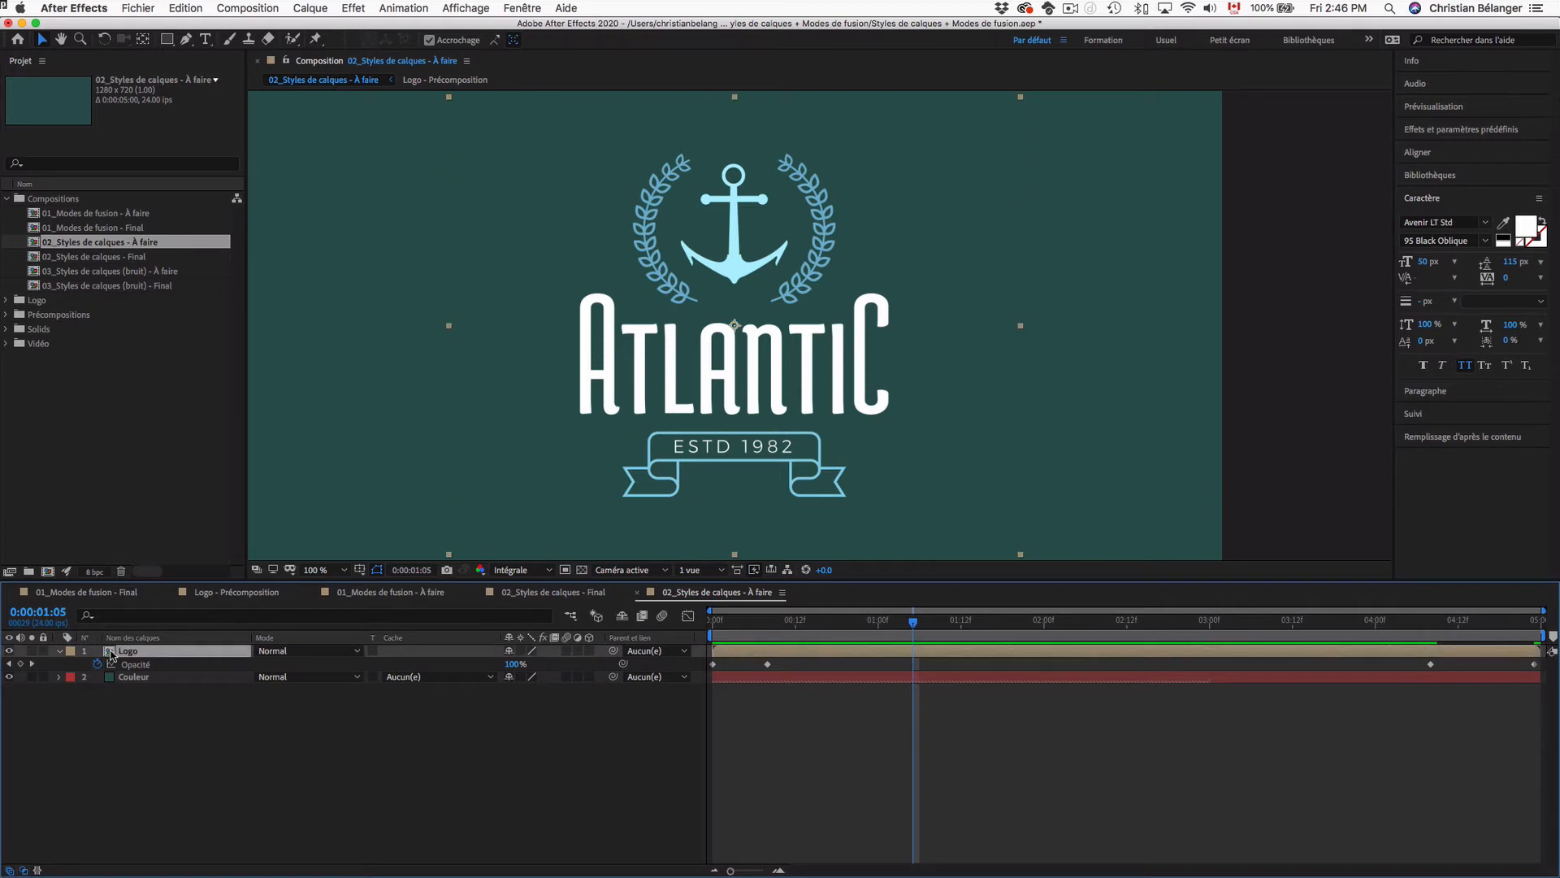
pyautogui.press('u')
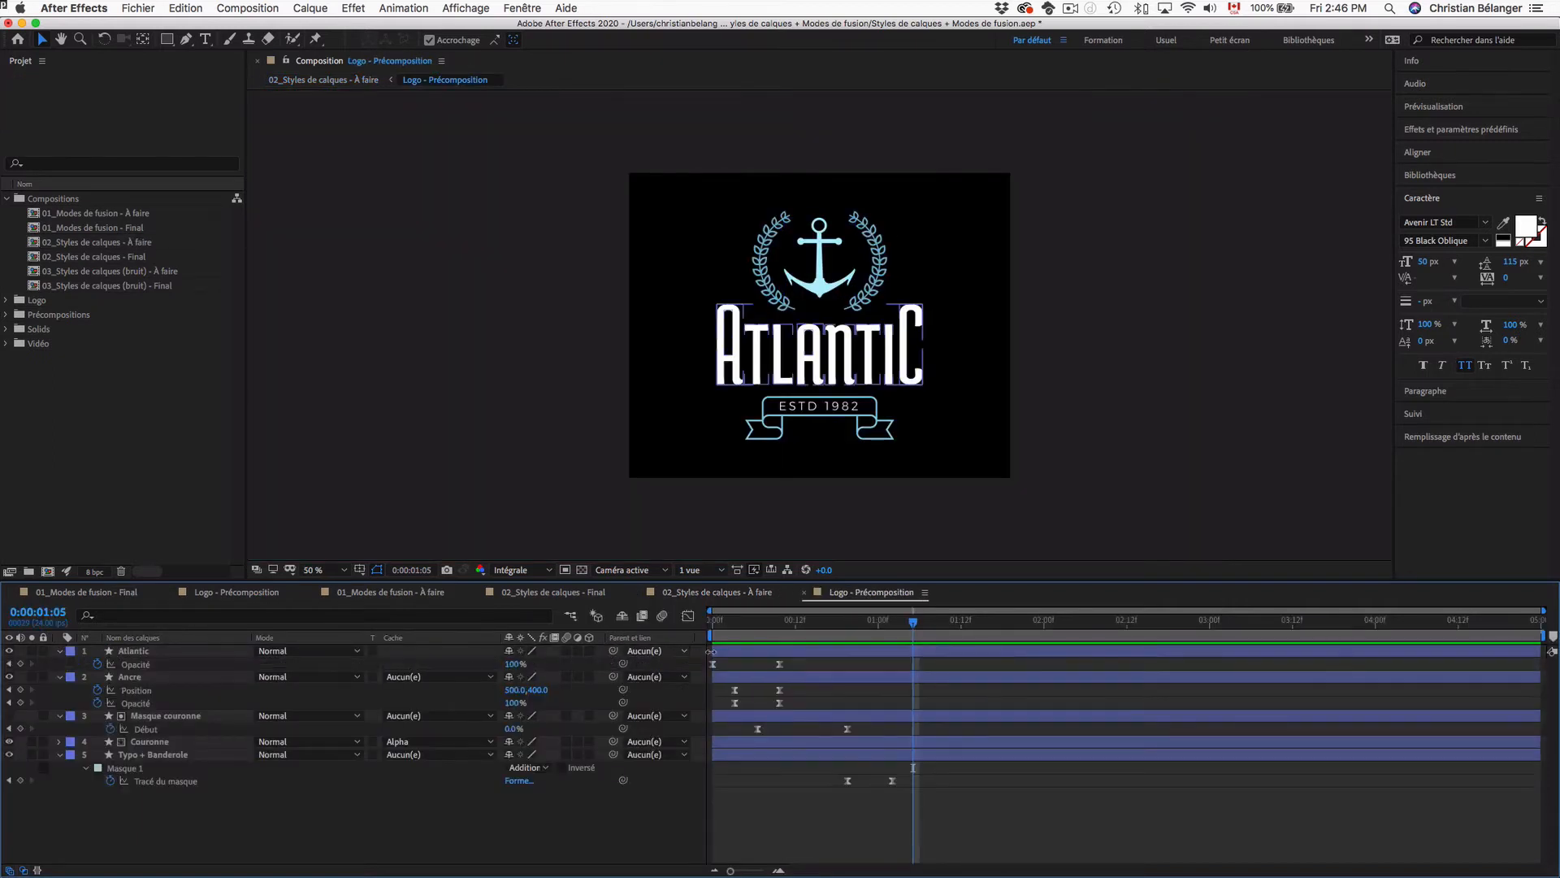
pyautogui.click(741, 626)
pyautogui.moveTo(741, 625)
pyautogui.mouseDown()
pyautogui.moveTo(696, 621)
pyautogui.moveTo(893, 625)
pyautogui.mouseUp()
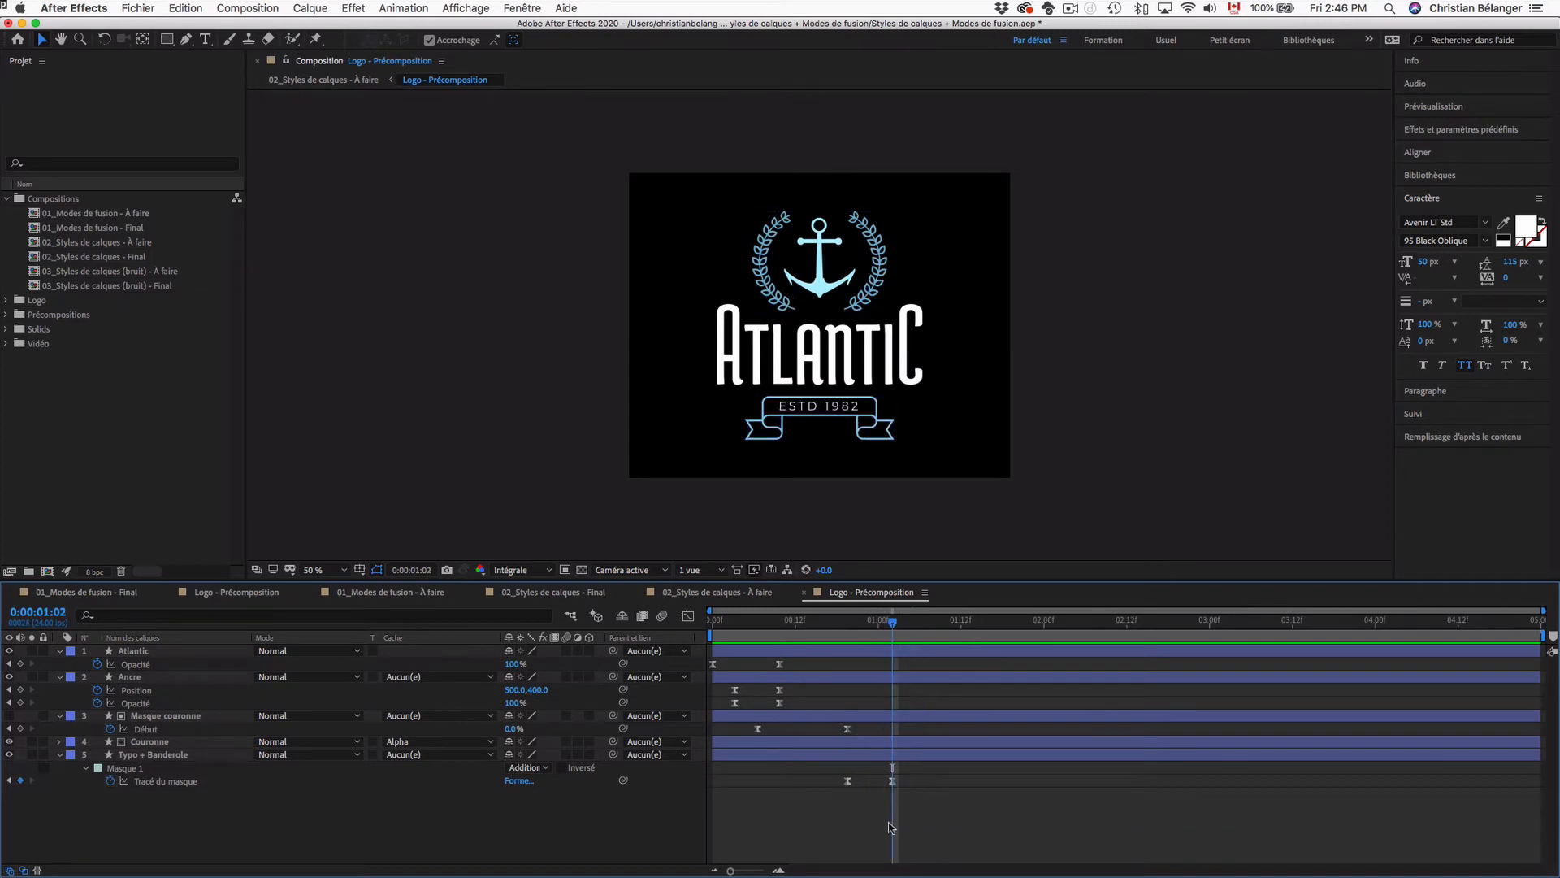
pyautogui.click(892, 781)
# - Dock the Info panel beneath the project's composition list
pyautogui.click(1410, 60)
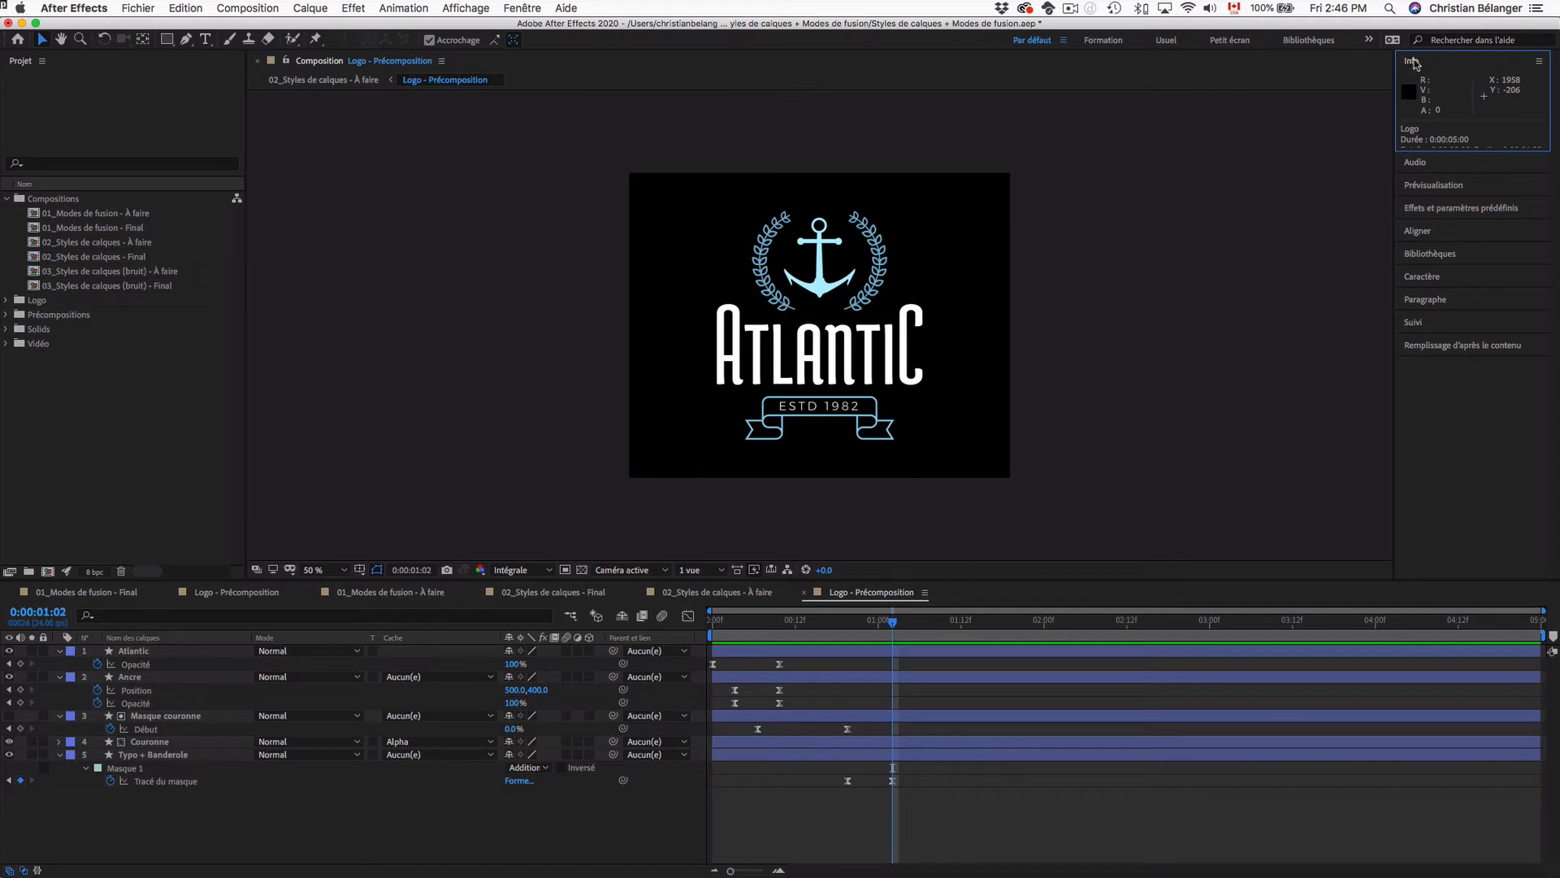
pyautogui.click(1411, 58)
pyautogui.moveTo(289, 447); pyautogui.dragTo(168, 549)
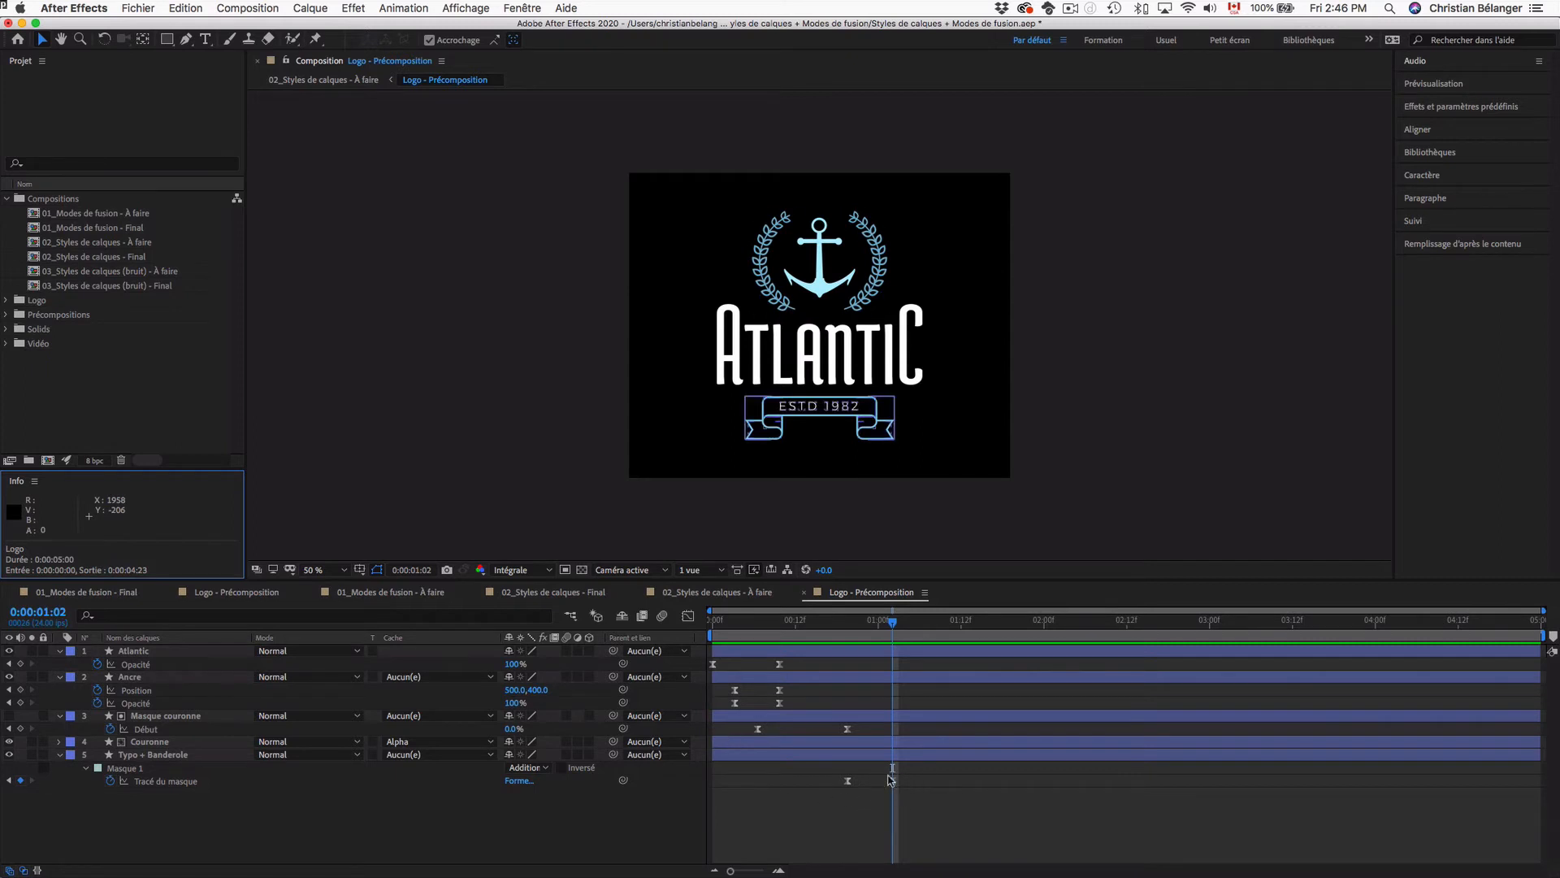
# - Scrub the logo animation back to 0:00:00:08 and forward to 0:00:01:02, and return to the 02_Styles de calques - À faire composition
pyautogui.moveTo(892, 621); pyautogui.dragTo(767, 621)
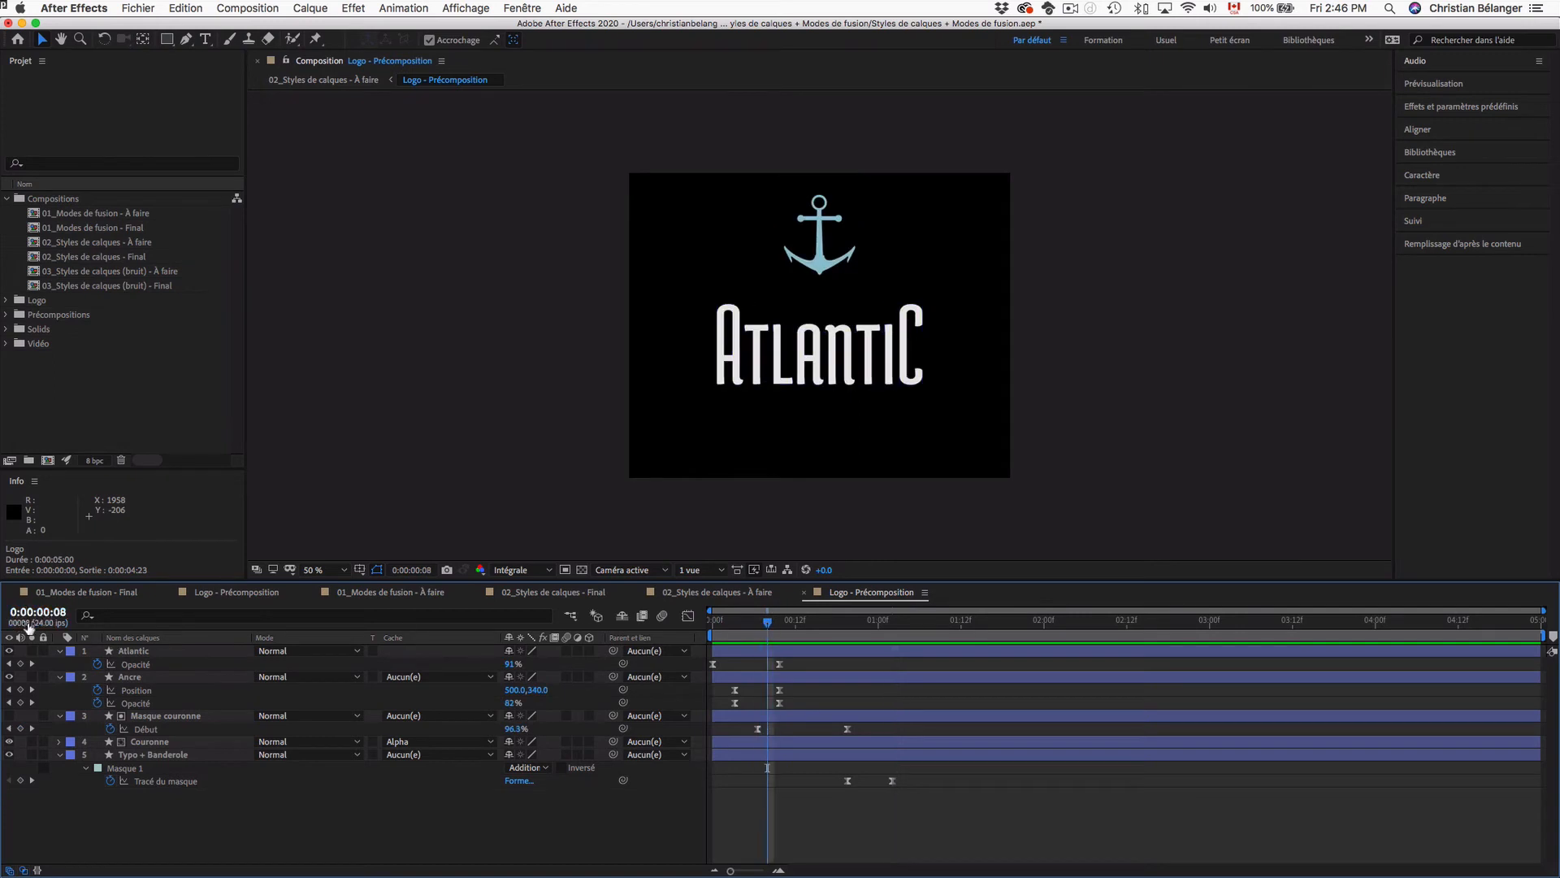
pyautogui.moveTo(768, 621); pyautogui.dragTo(892, 625)
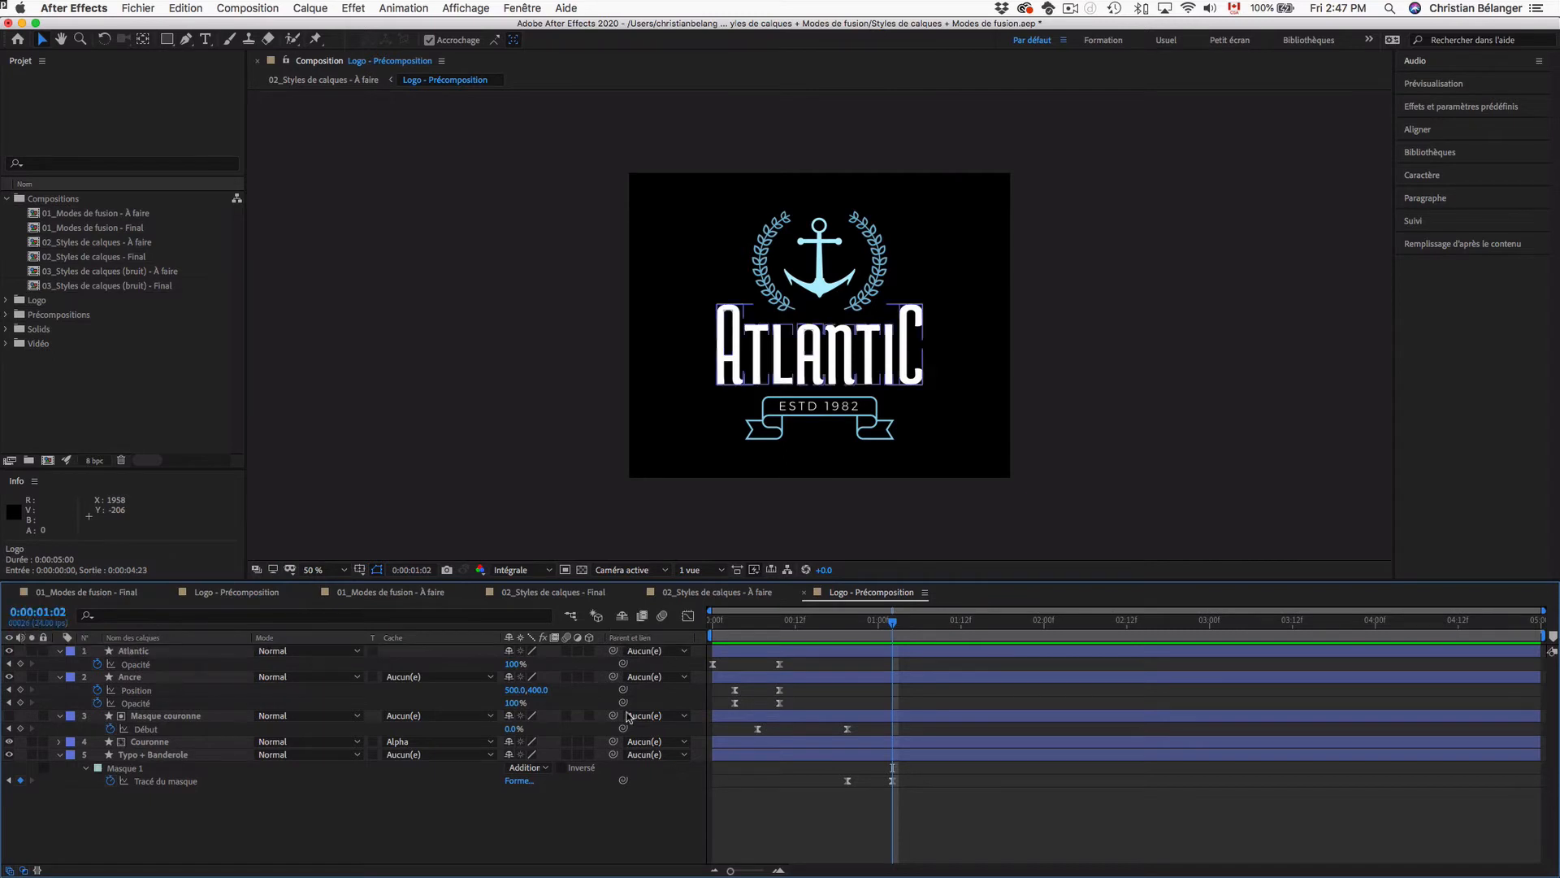
pyautogui.click(724, 592)
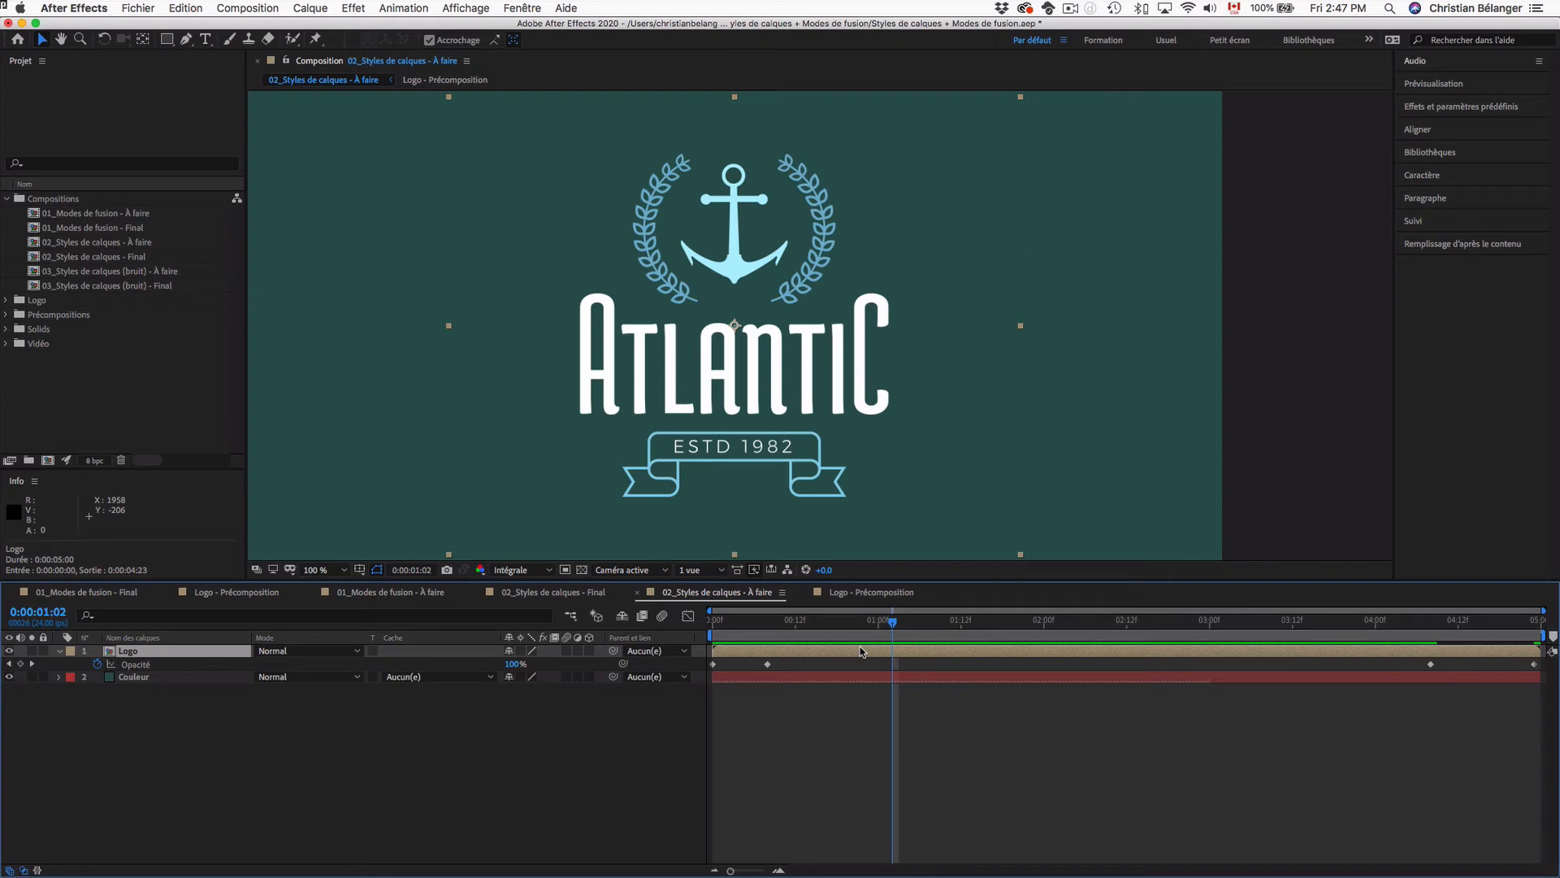
# - Add an Ombre portée layer style to the Logo layer
pyautogui.rightClick(152, 655)
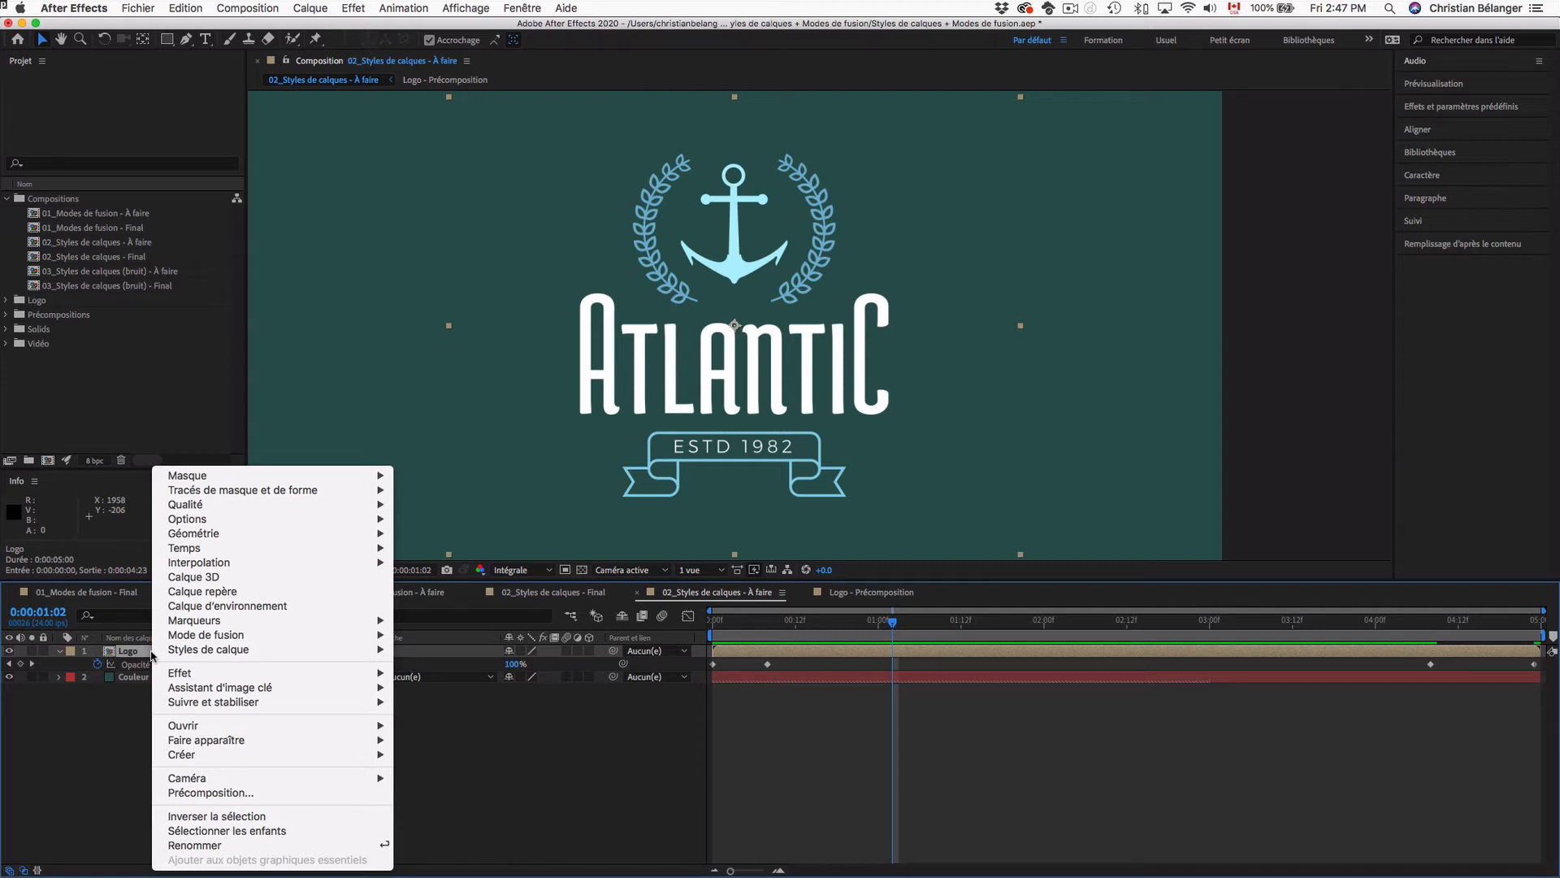
pyautogui.moveTo(162, 651)
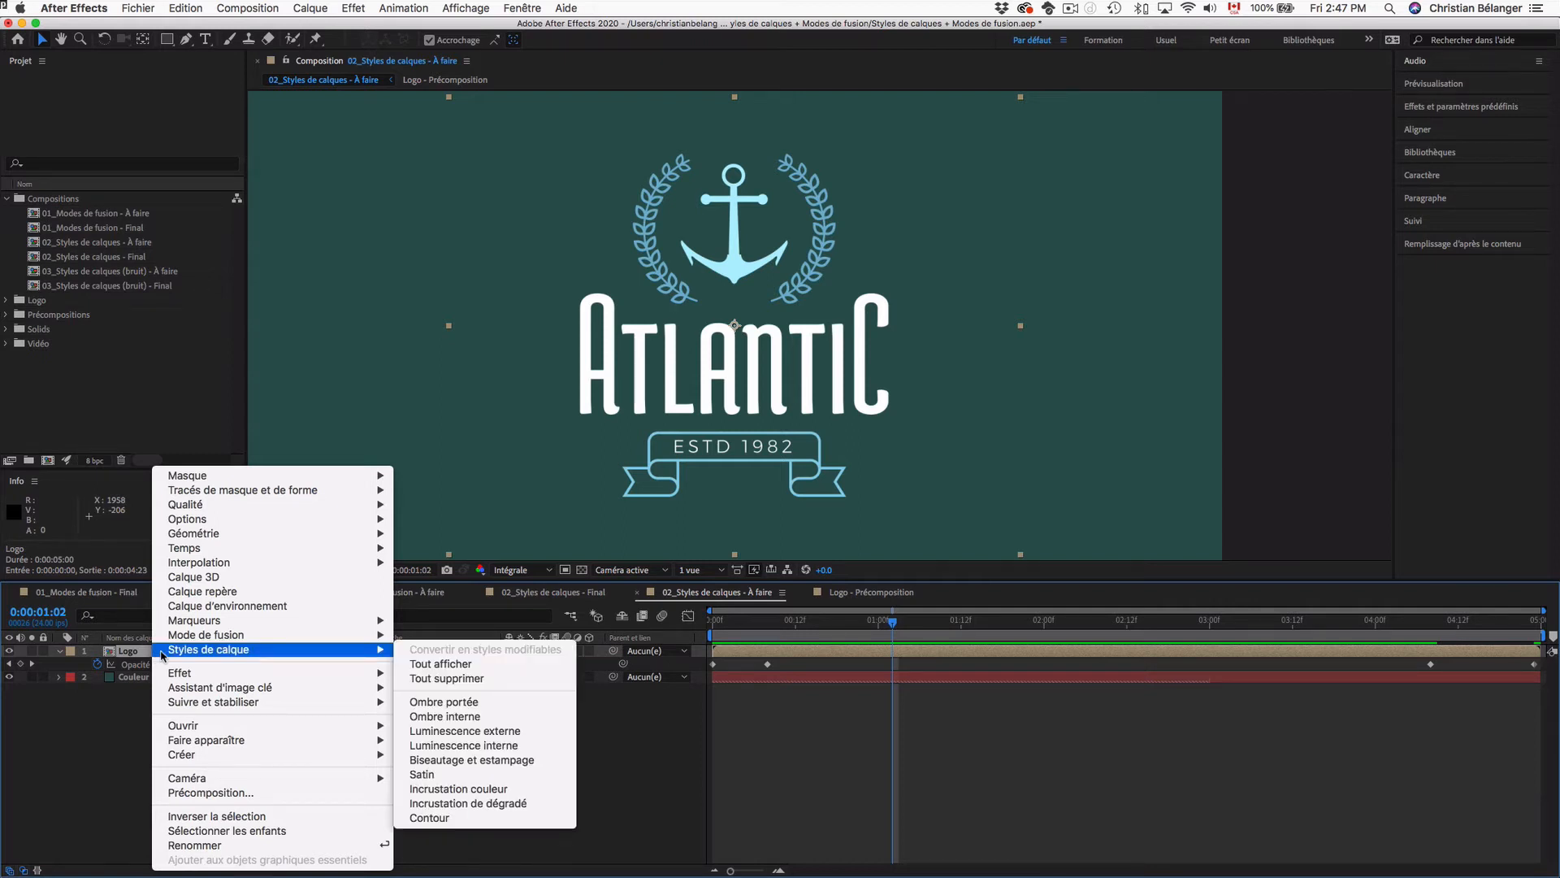
pyautogui.click(498, 704)
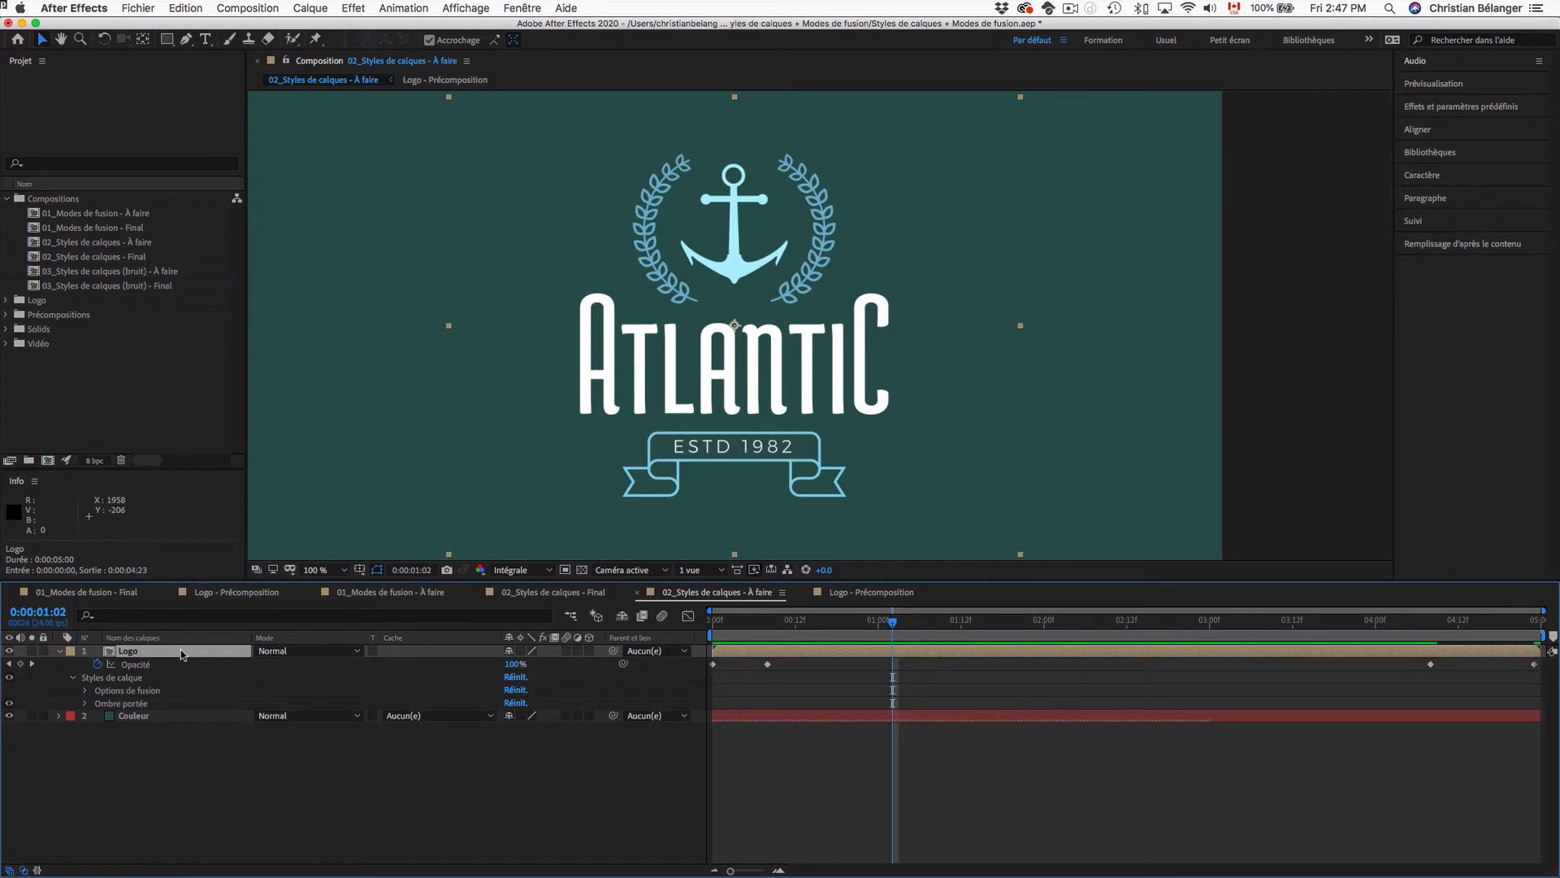
# - Show all of the Logo layer's property groups, collapse Transformer and expand the Ombre portée settings
pyautogui.click(59, 652)
pyautogui.click(59, 652)
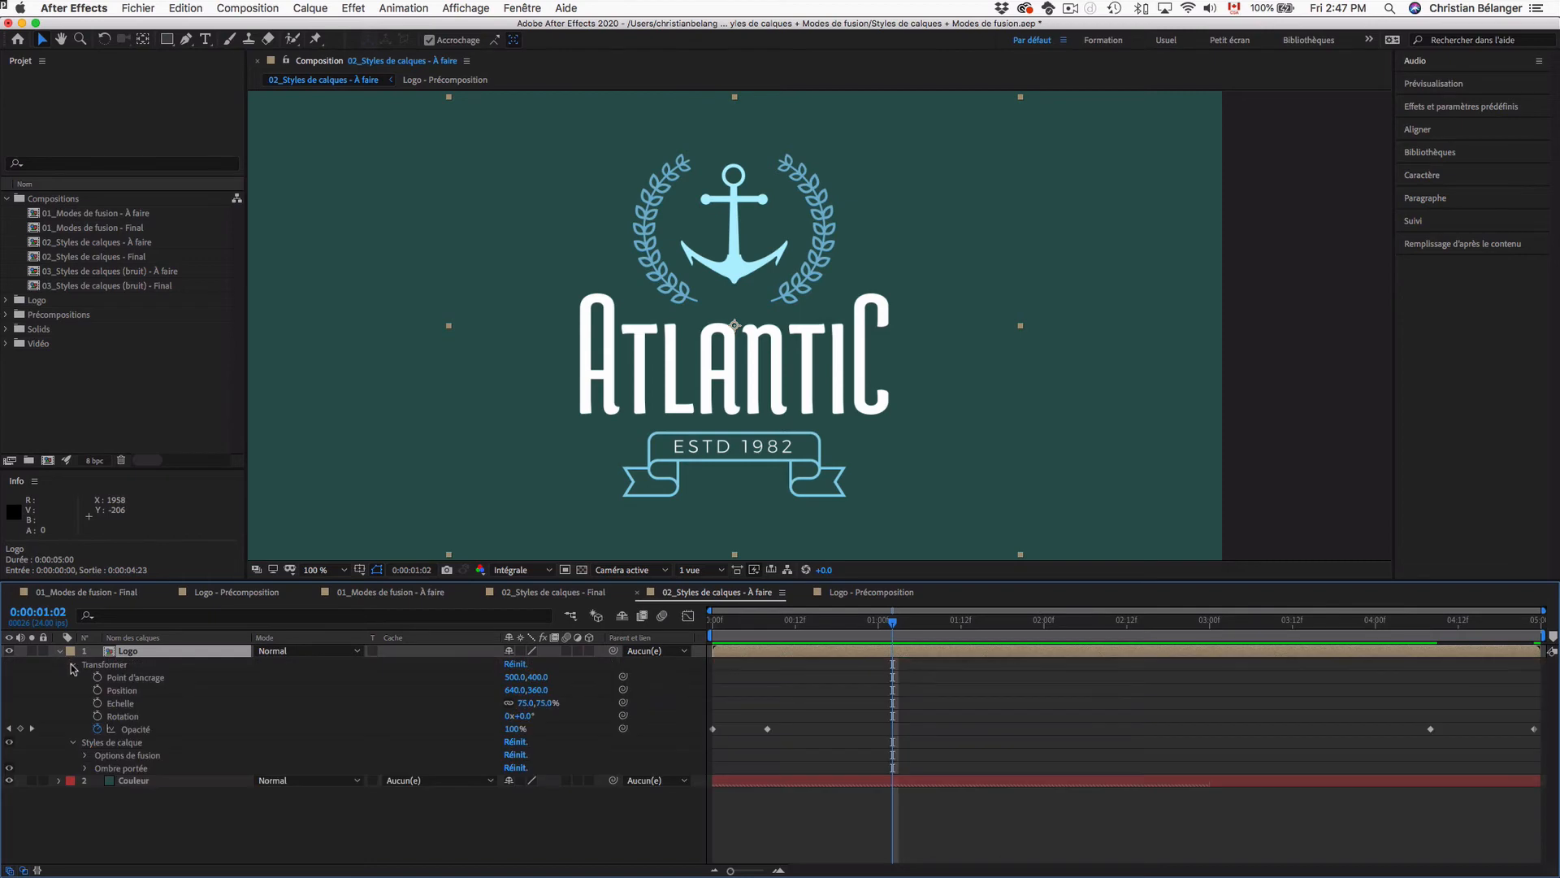
pyautogui.click(73, 665)
pyautogui.click(101, 666)
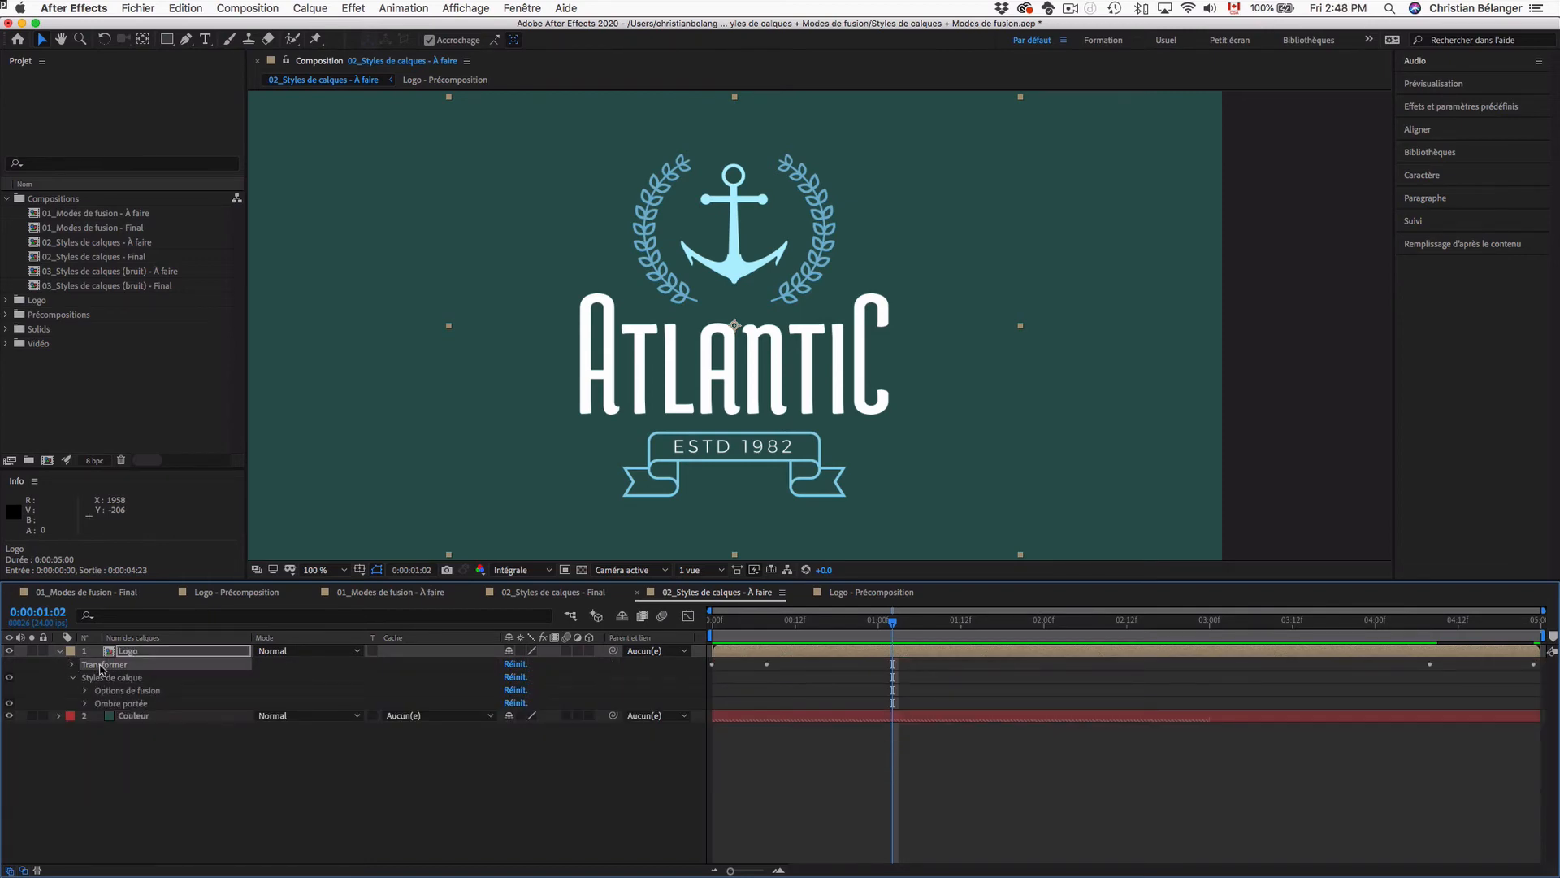
pyautogui.click(103, 679)
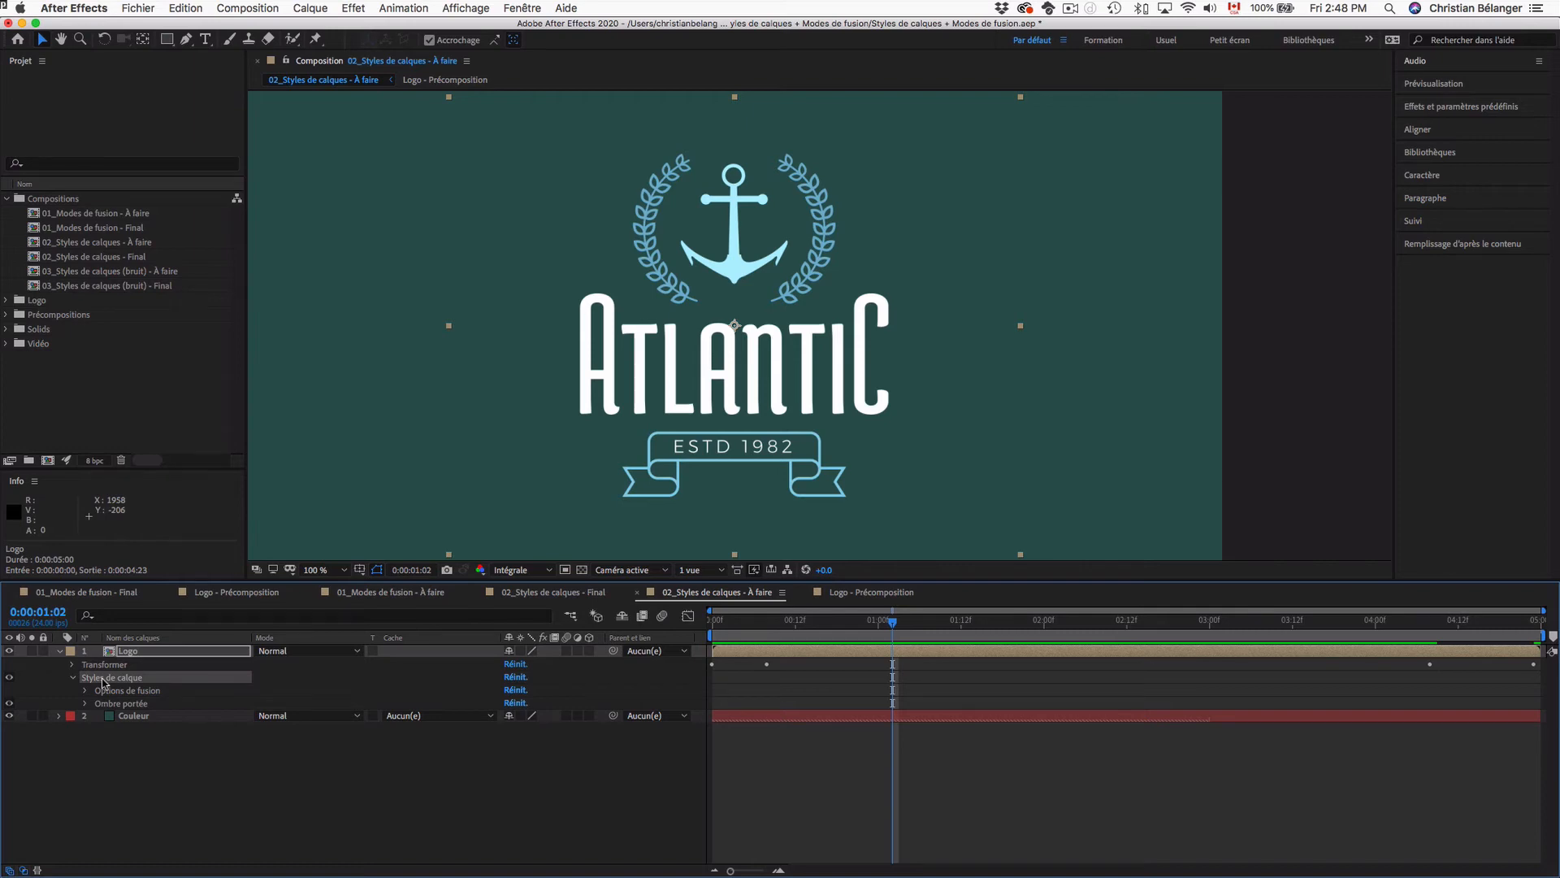
pyautogui.click(133, 706)
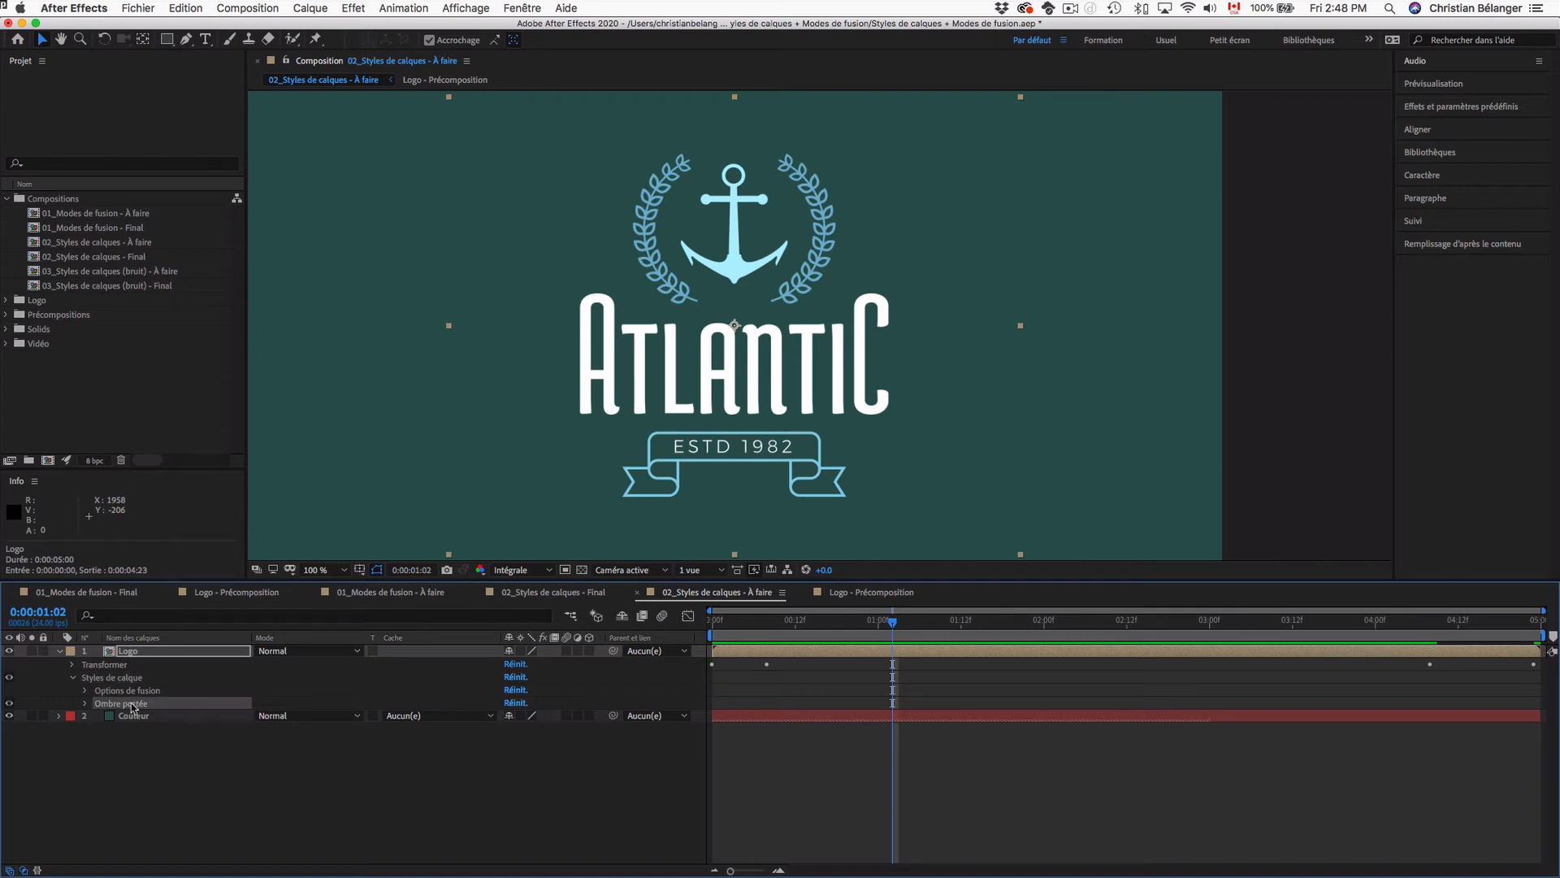
pyautogui.click(85, 703)
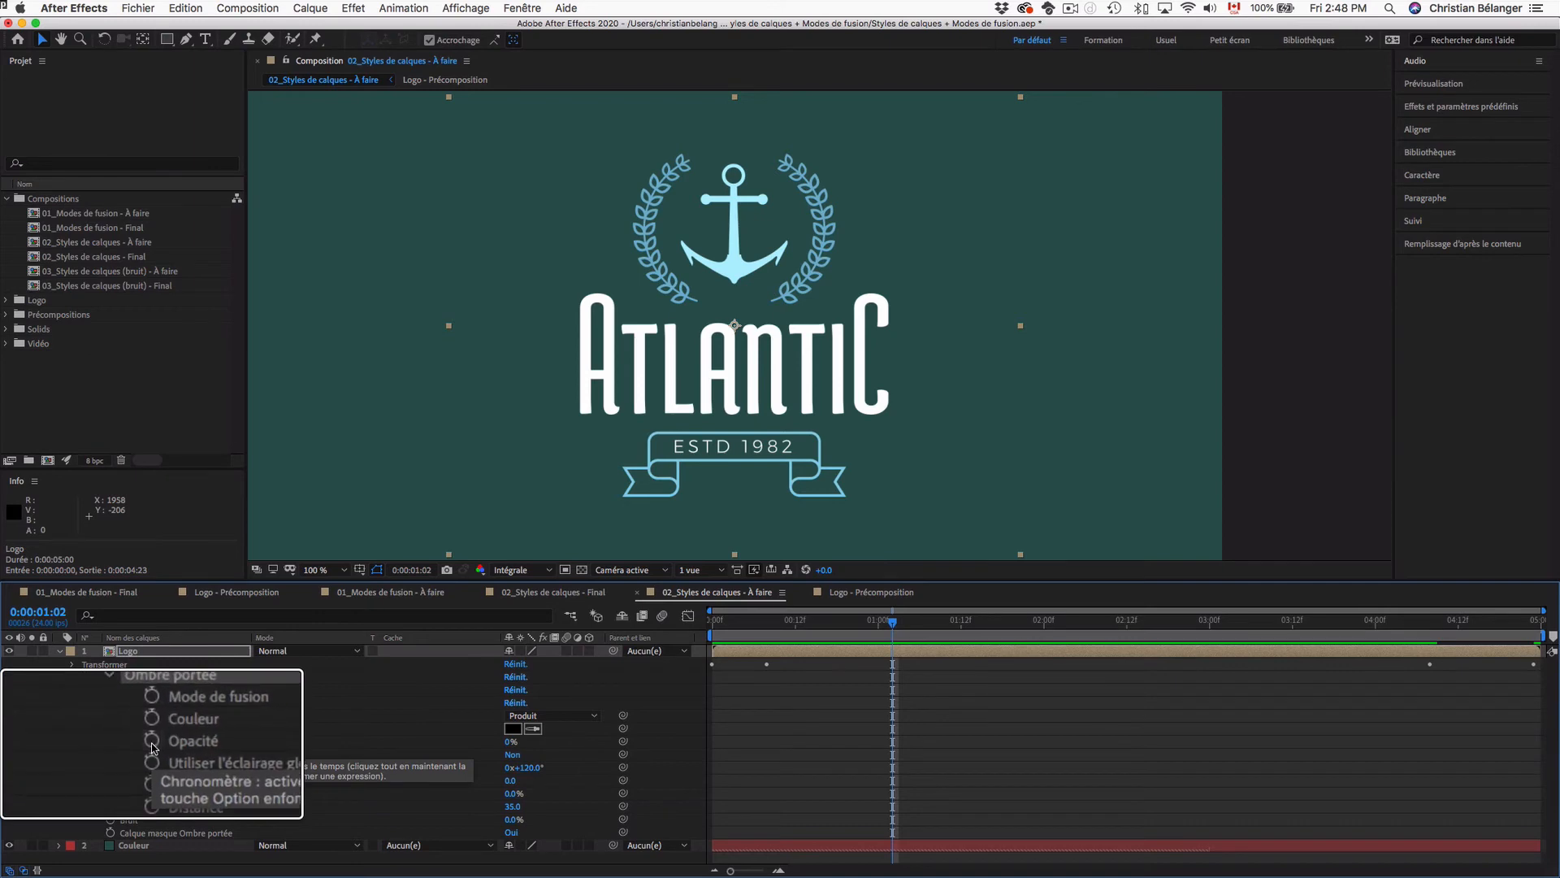
# - Animate the Ombre portée opacity with a 0% keyframe at 0:00:01:02 and a 100% keyframe at 0:00:02:00
pyautogui.click(110, 741)
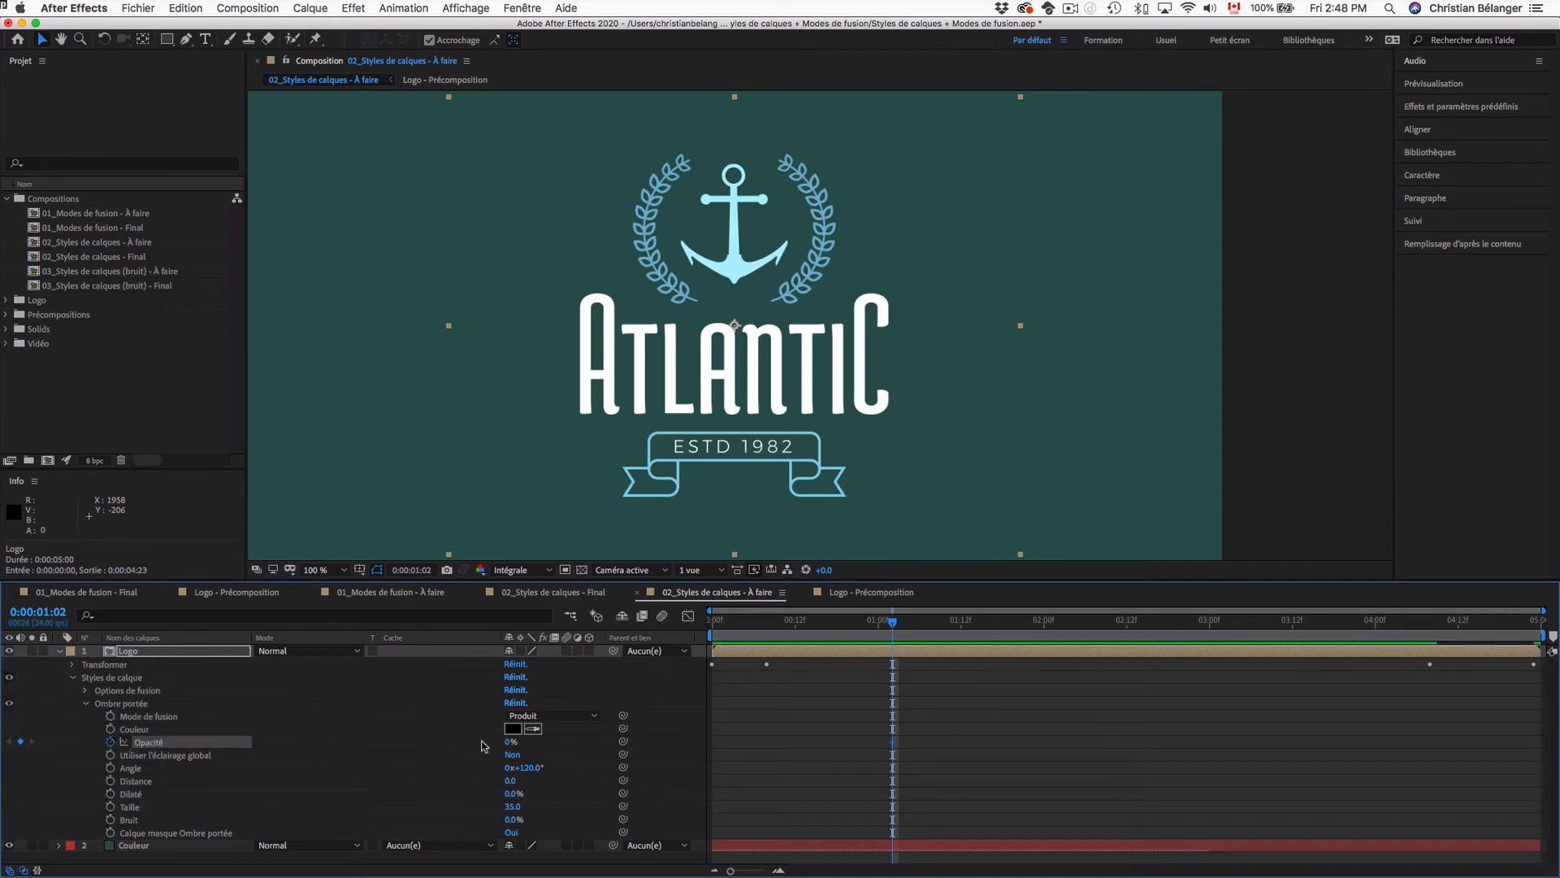
pyautogui.moveTo(961, 624); pyautogui.dragTo(1045, 626)
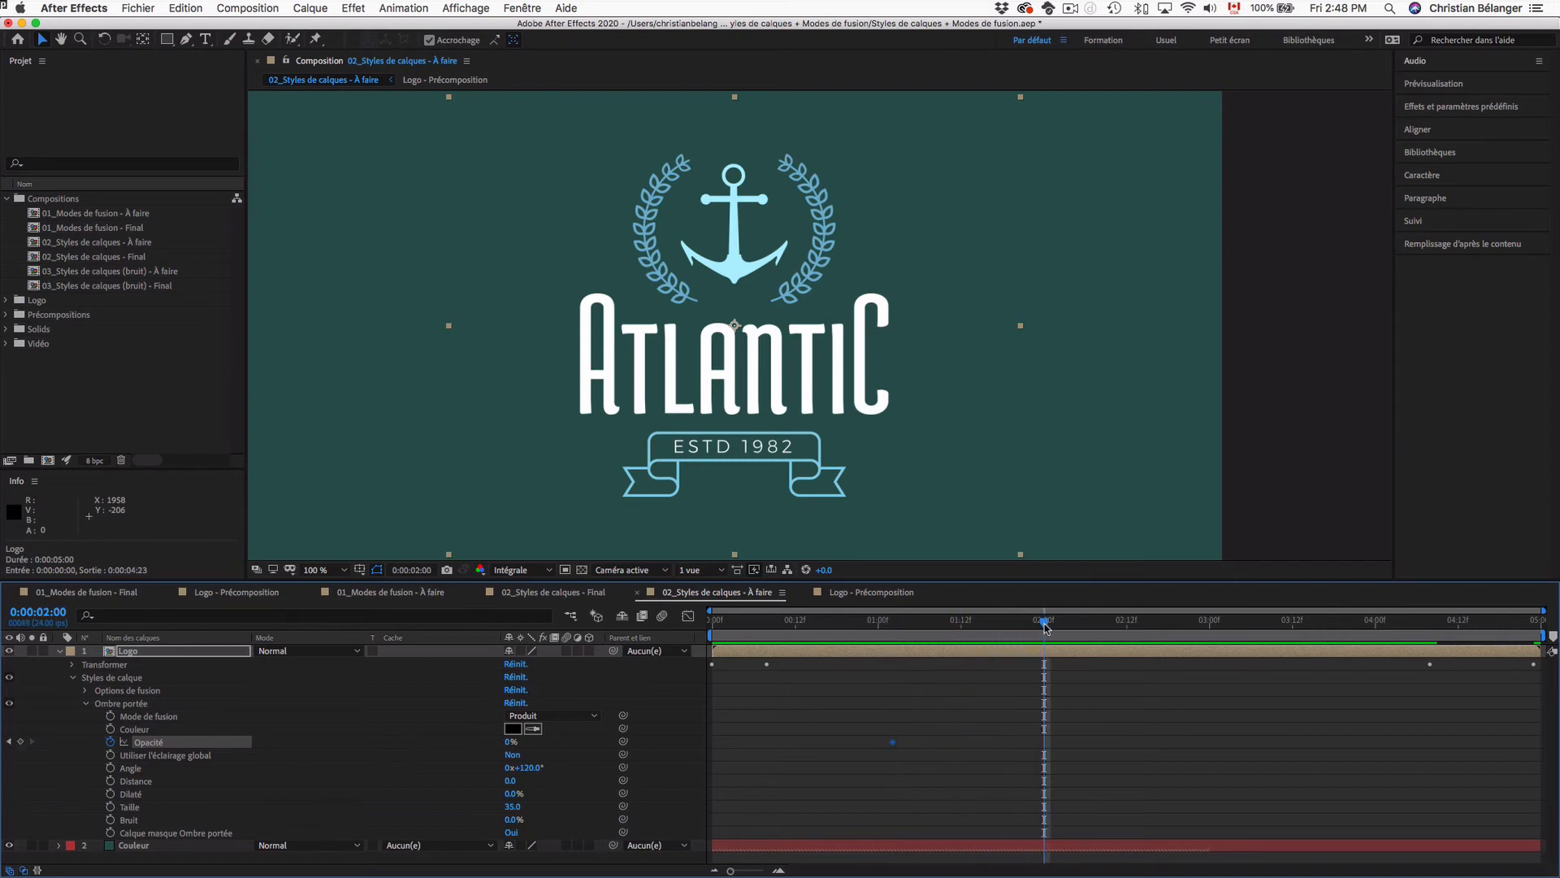
pyautogui.moveTo(545, 741); pyautogui.dragTo(667, 740)
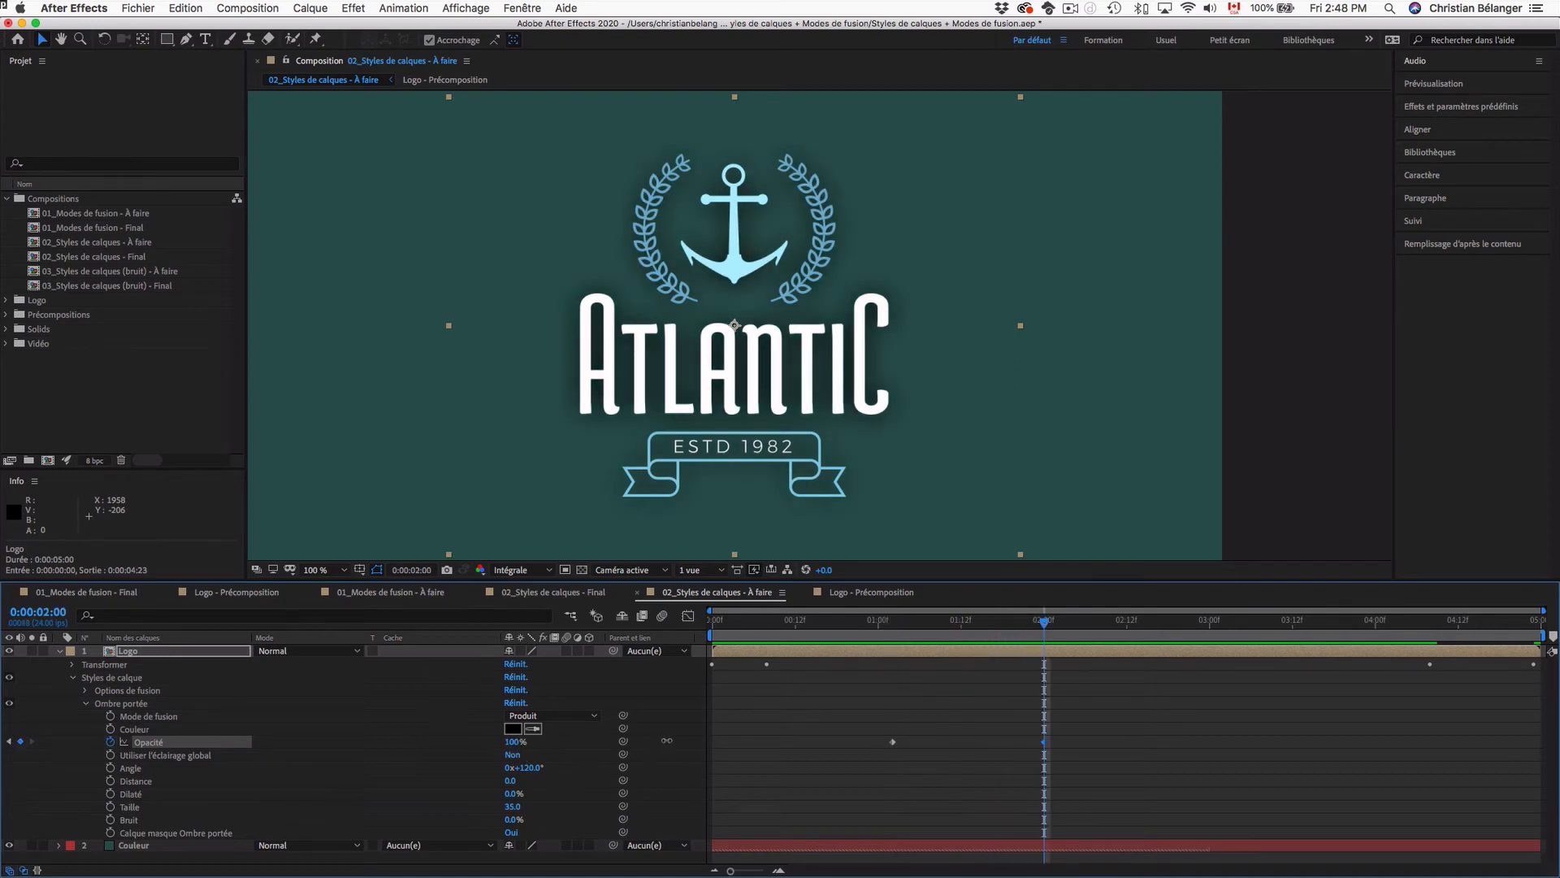
# - Preview the shadow's opacity fade starting from 0:00:00:22 and return to its first keyframe at 0:00:01:02
pyautogui.click(864, 627)
pyautogui.press('space')
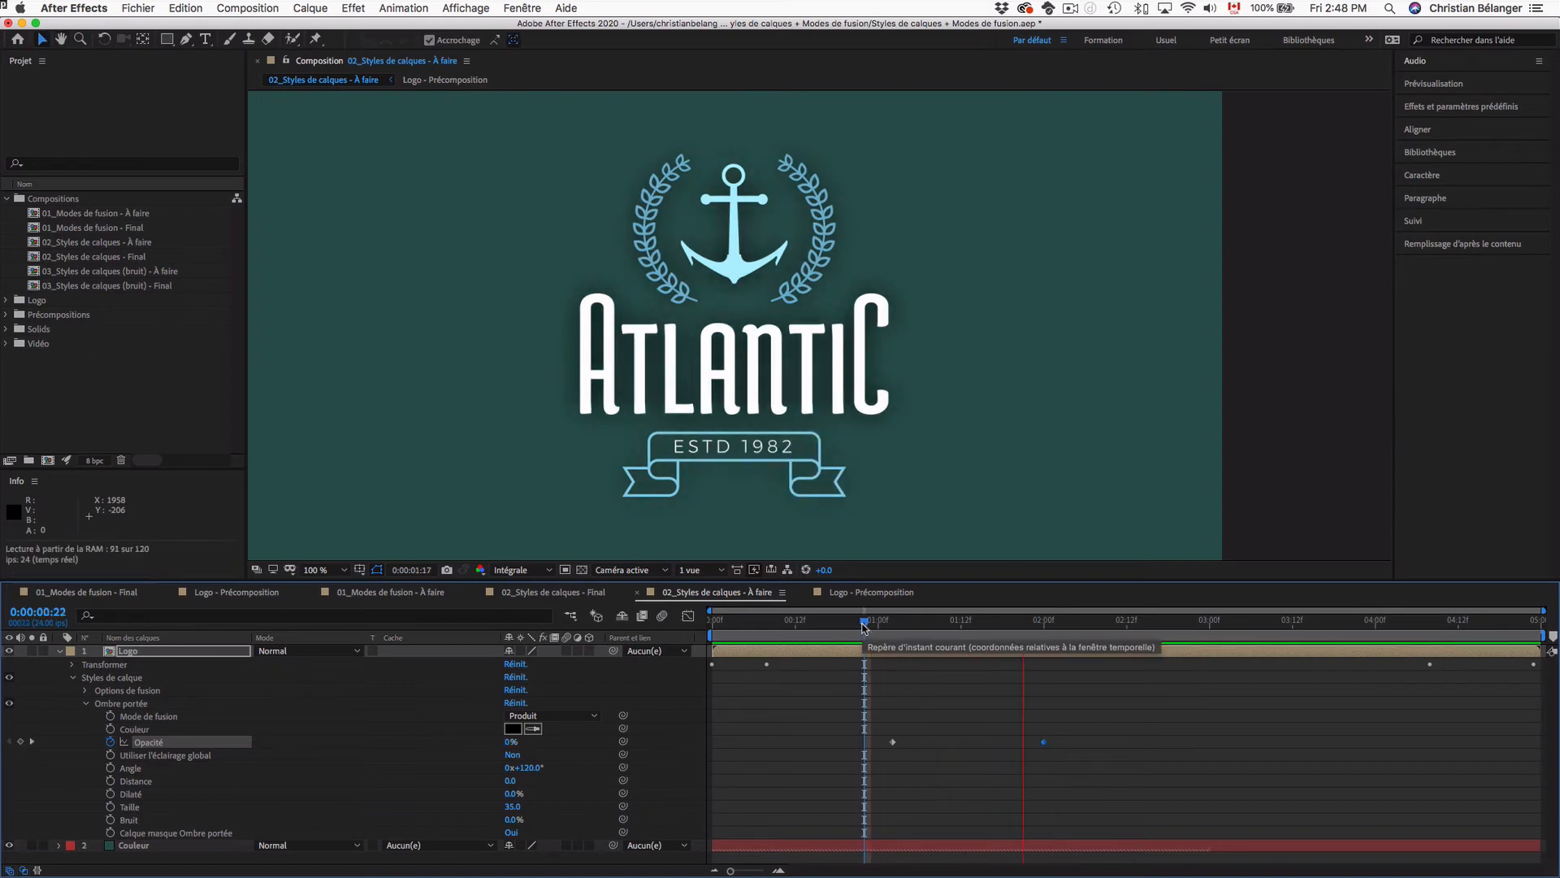
pyautogui.click(891, 625)
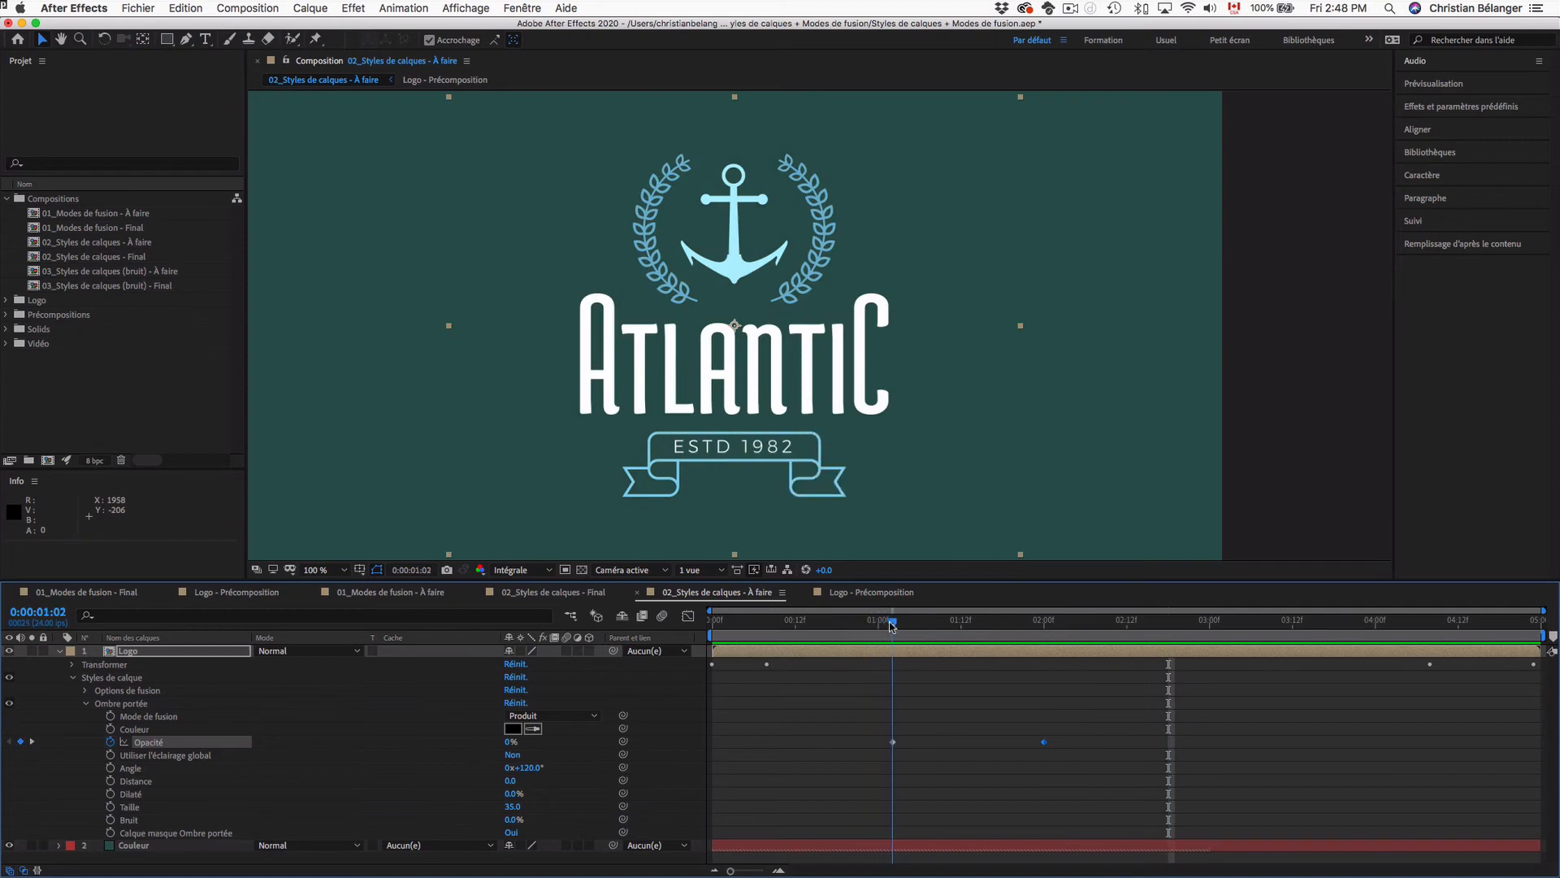
# - Animate the Ombre portée distance with a 0.0 keyframe at 0:00:02:00 and an 83.0 keyframe at 0:00:03:00
pyautogui.moveTo(892, 625); pyautogui.dragTo(1044, 624)
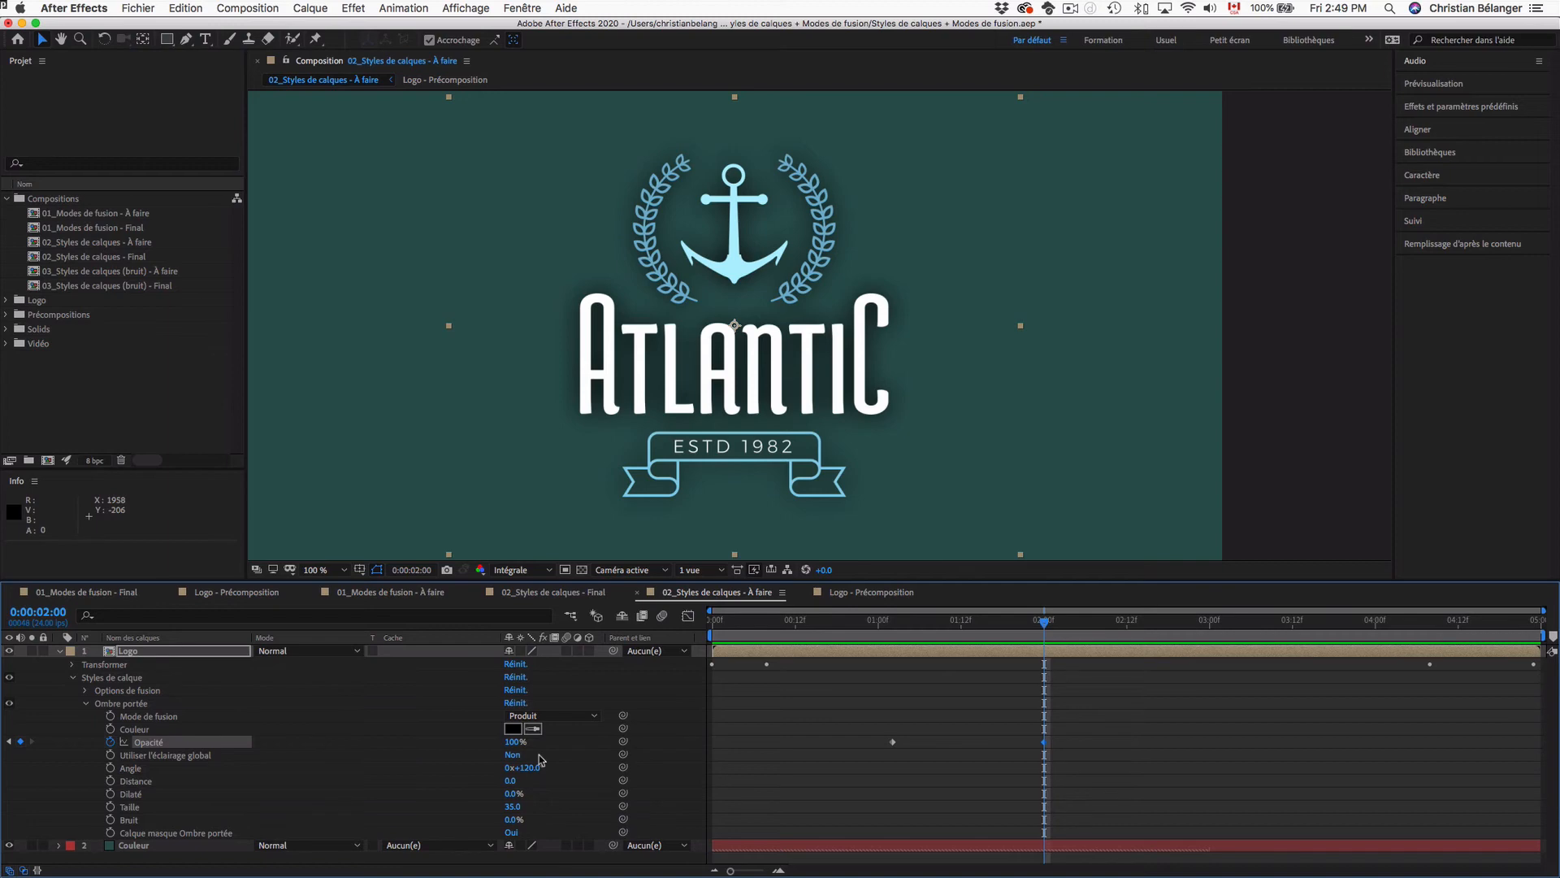
pyautogui.click(135, 782)
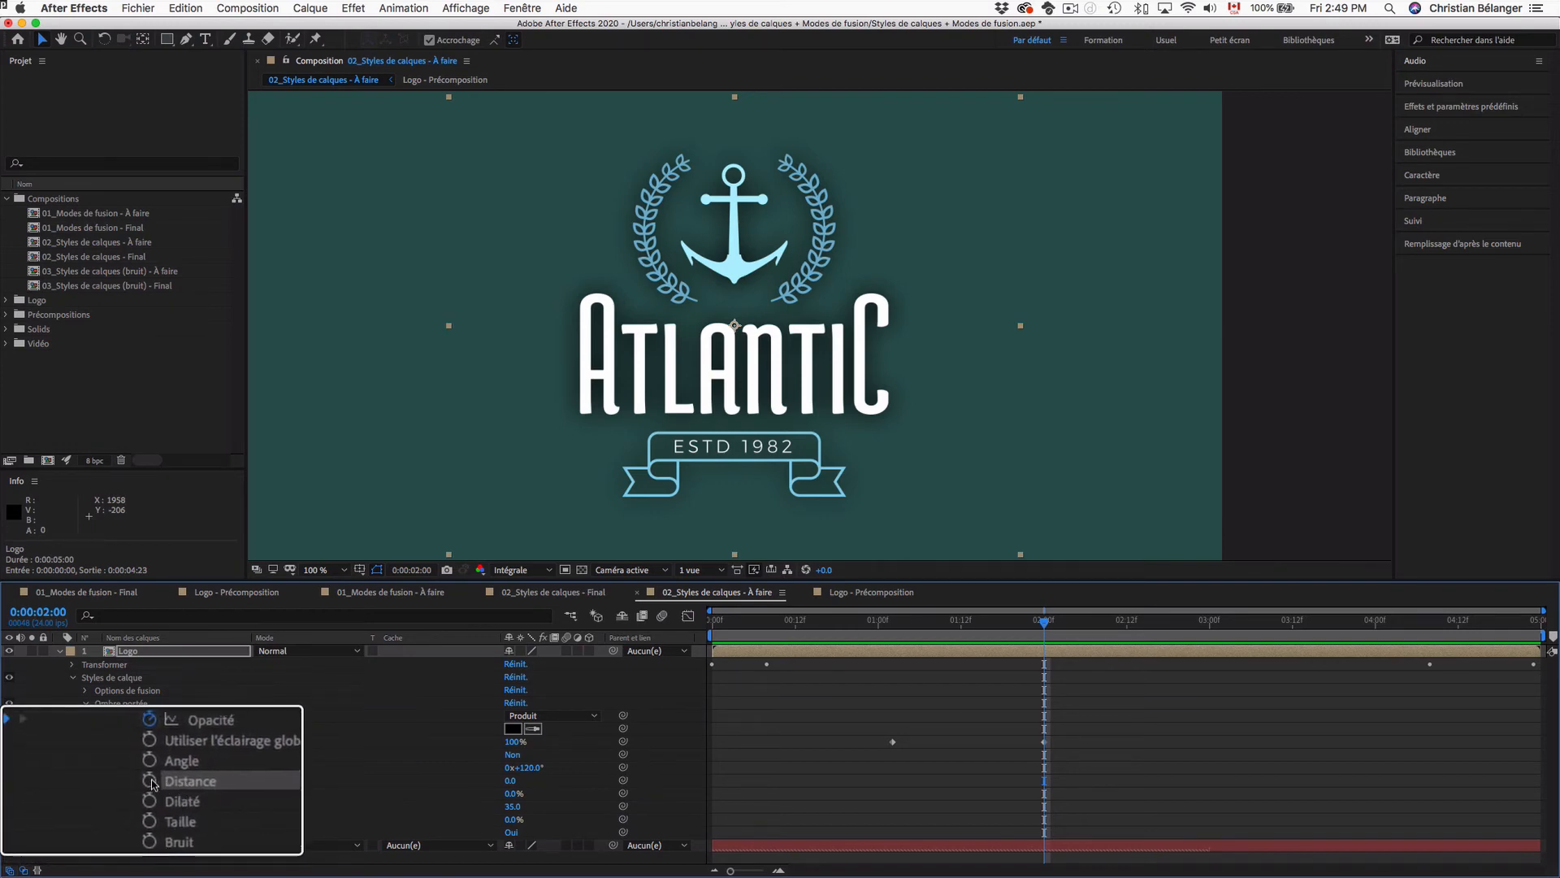
pyautogui.click(110, 781)
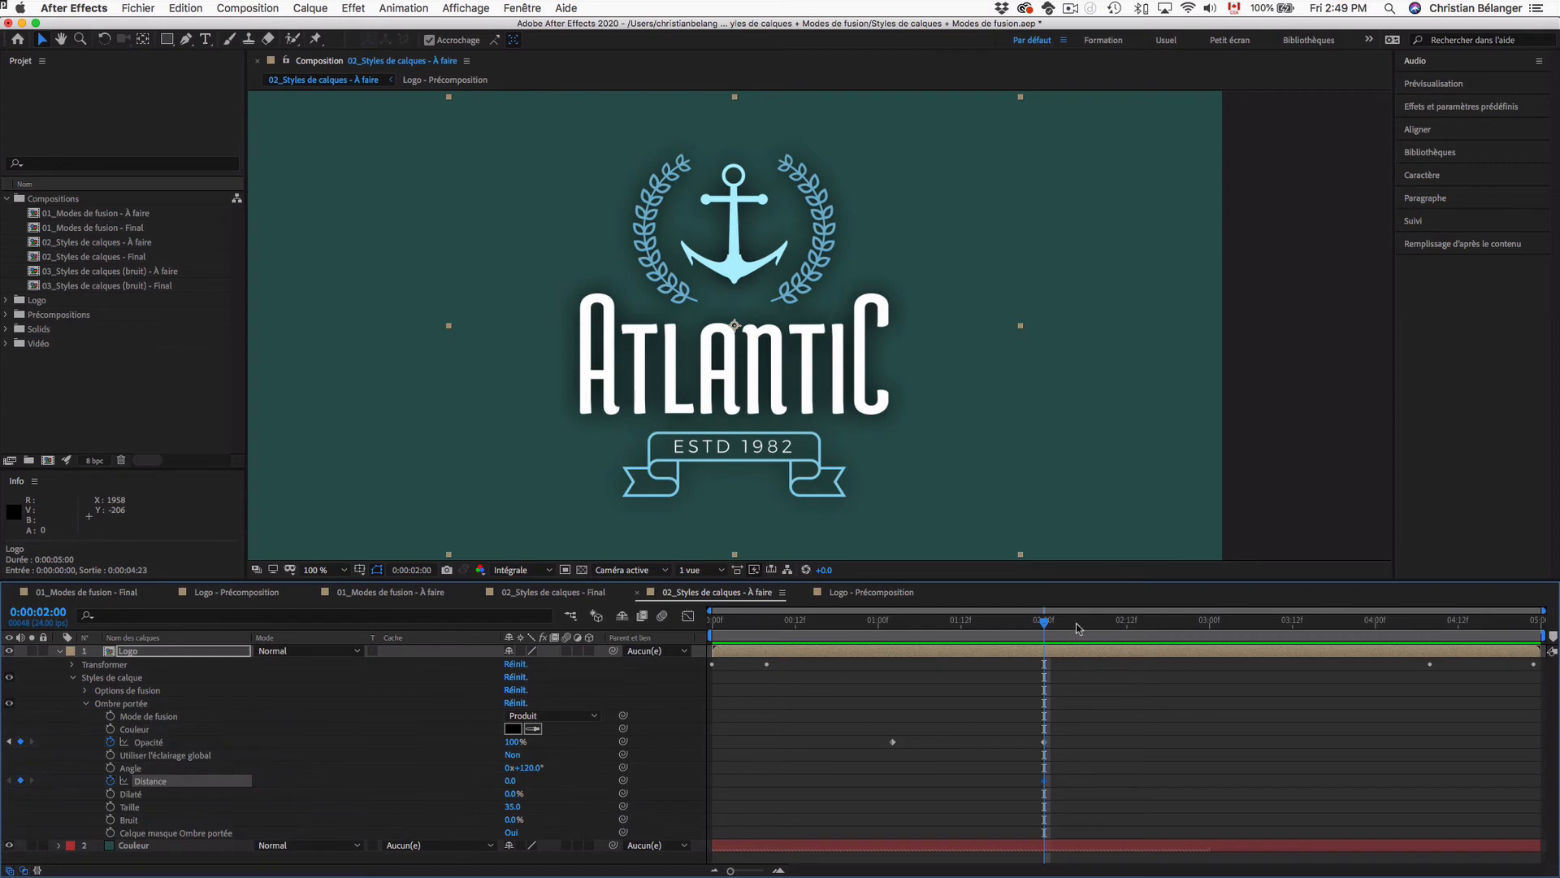
pyautogui.moveTo(1083, 626); pyautogui.dragTo(1208, 624)
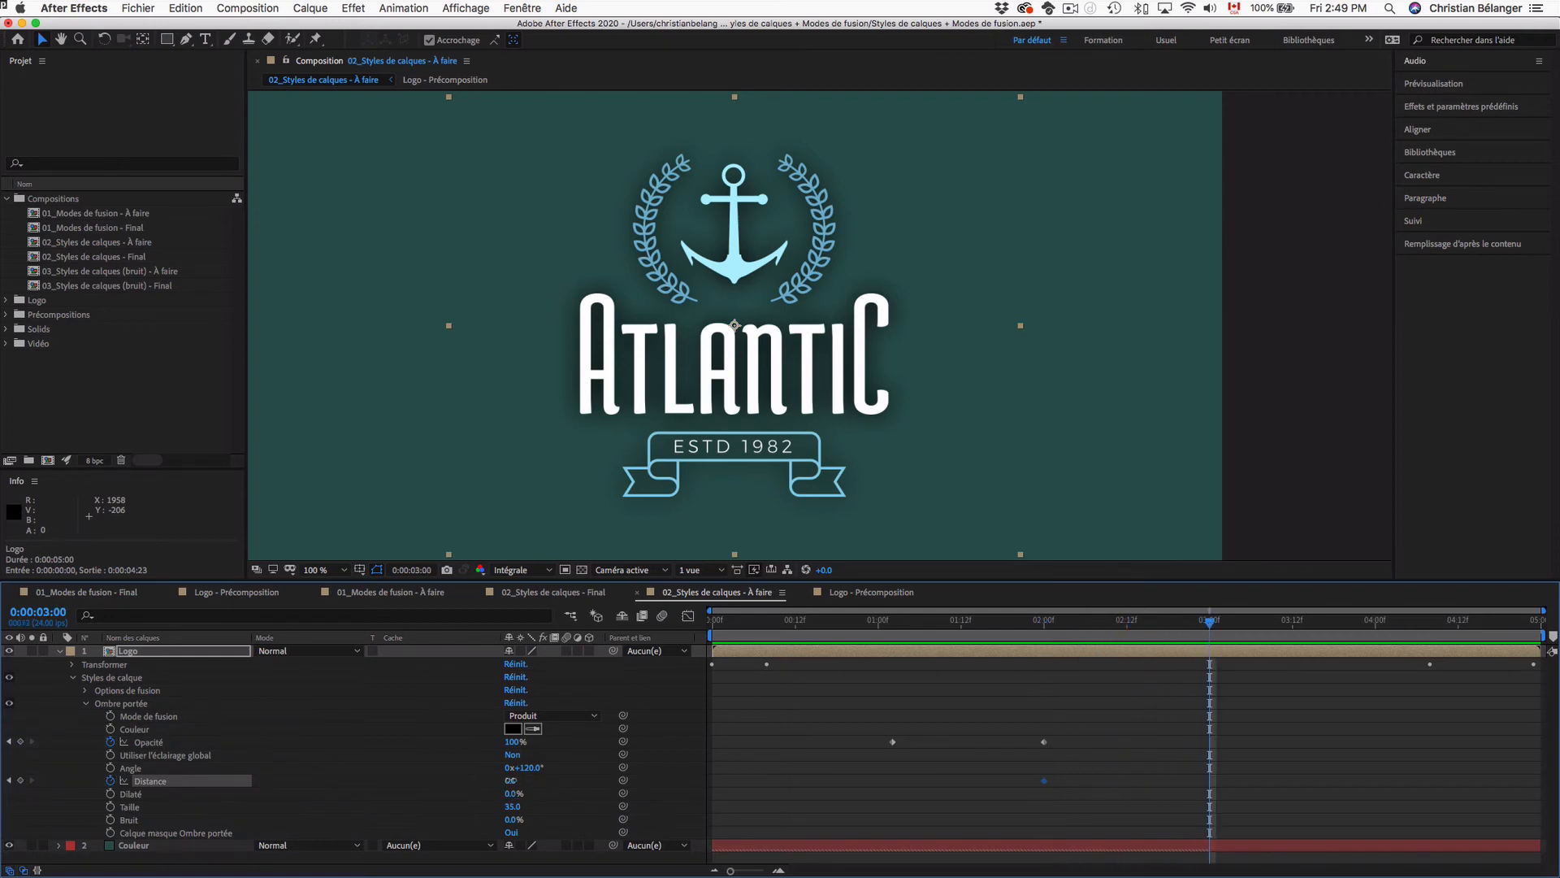
pyautogui.moveTo(512, 780); pyautogui.dragTo(554, 779)
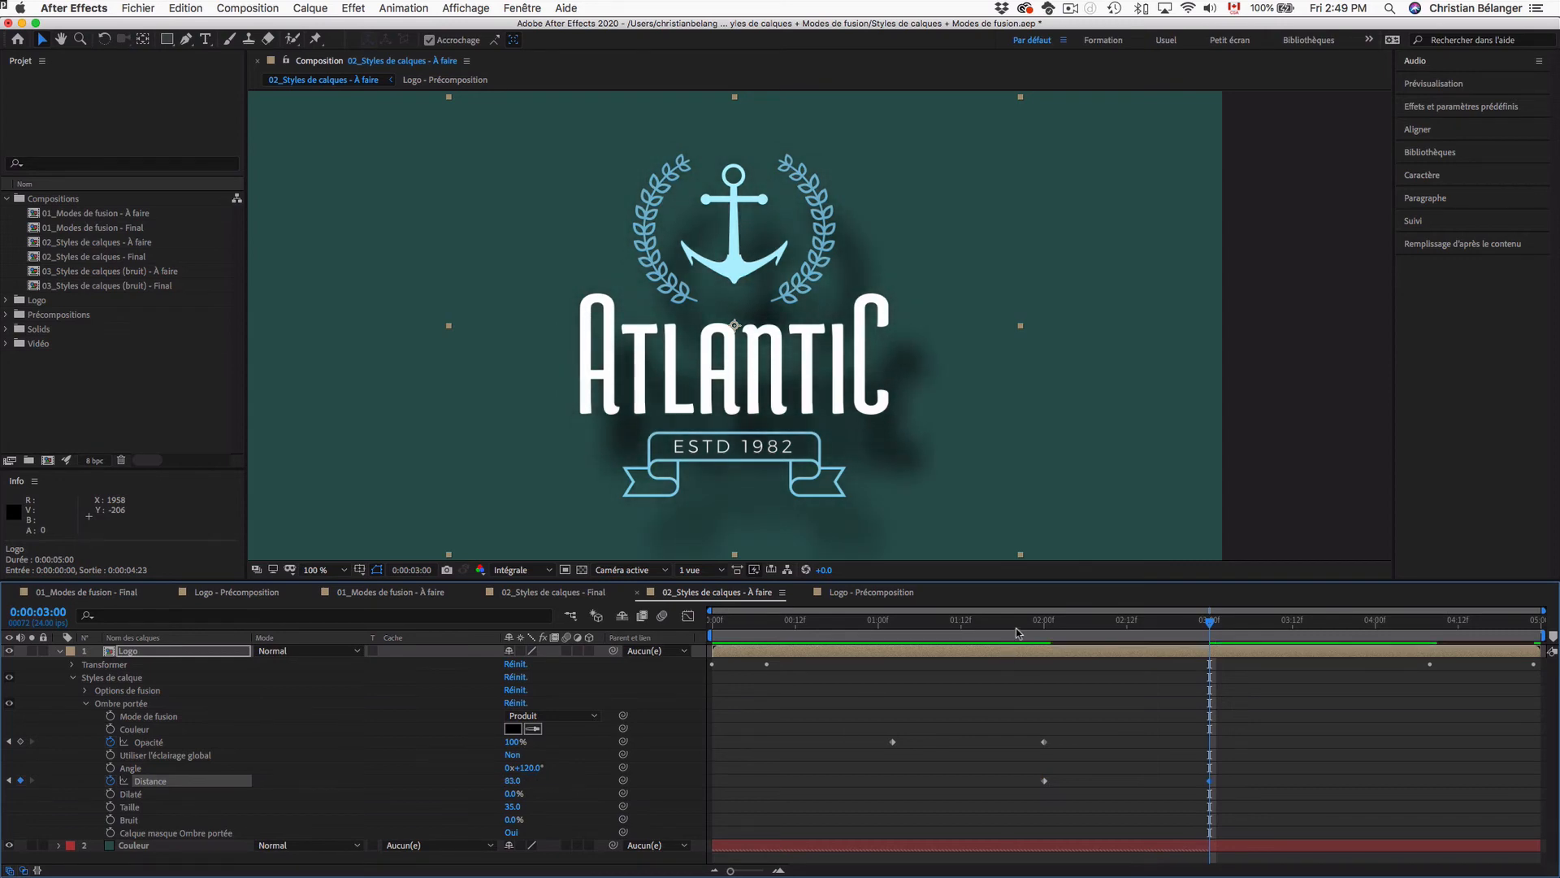
# - Preview the shadow's opacity and distance animation from 0:00:00:18, stopping at 0:00:03:17
pyautogui.moveTo(1019, 626); pyautogui.dragTo(914, 627)
pyautogui.click(837, 626)
pyautogui.press('space')
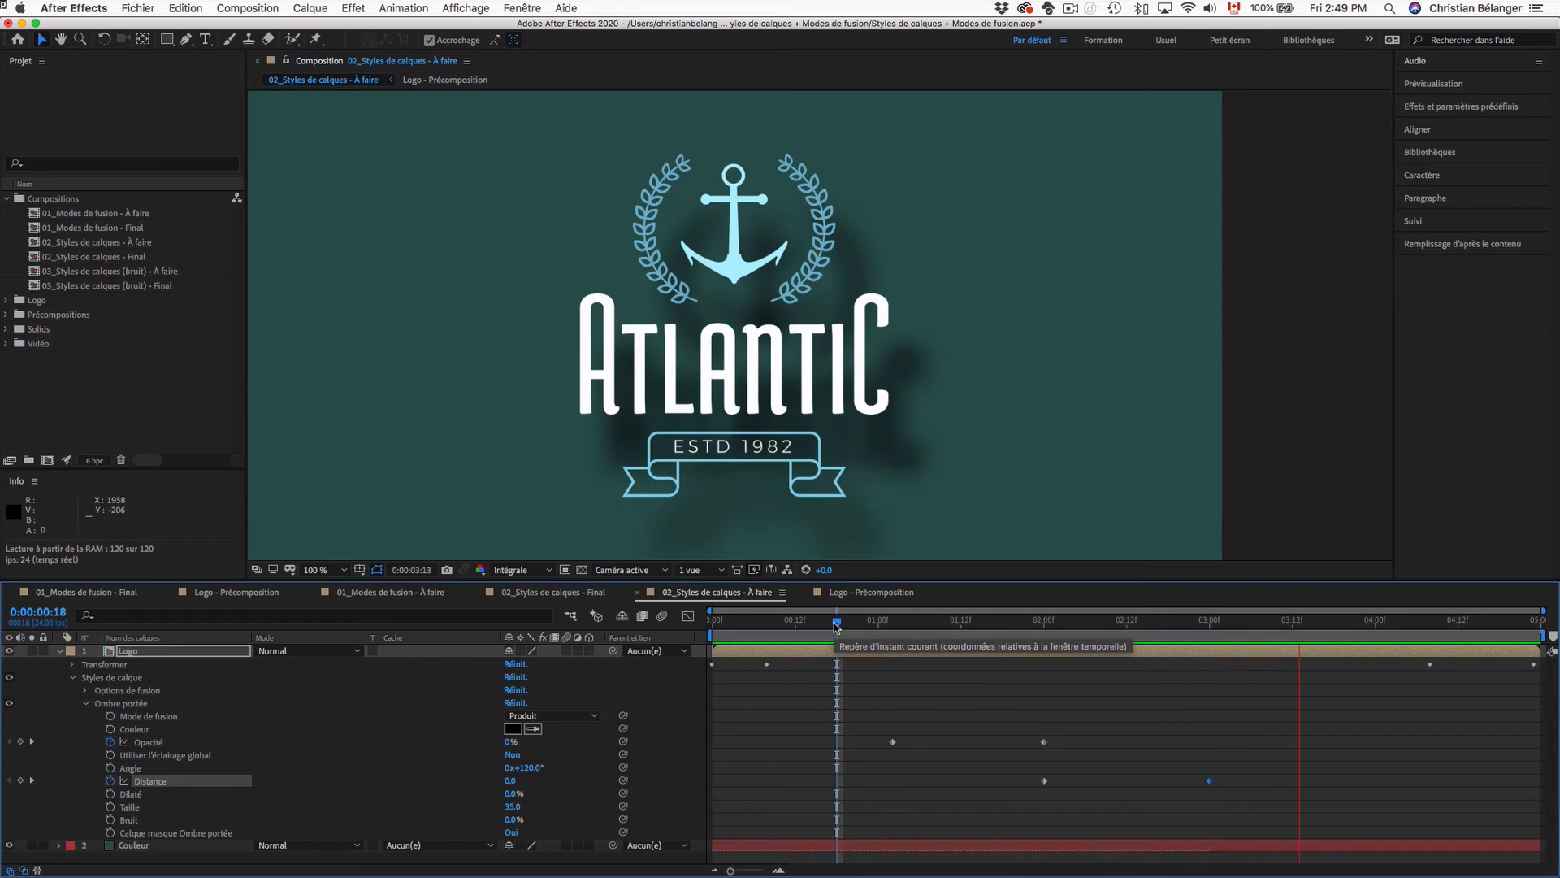
pyautogui.press('space')
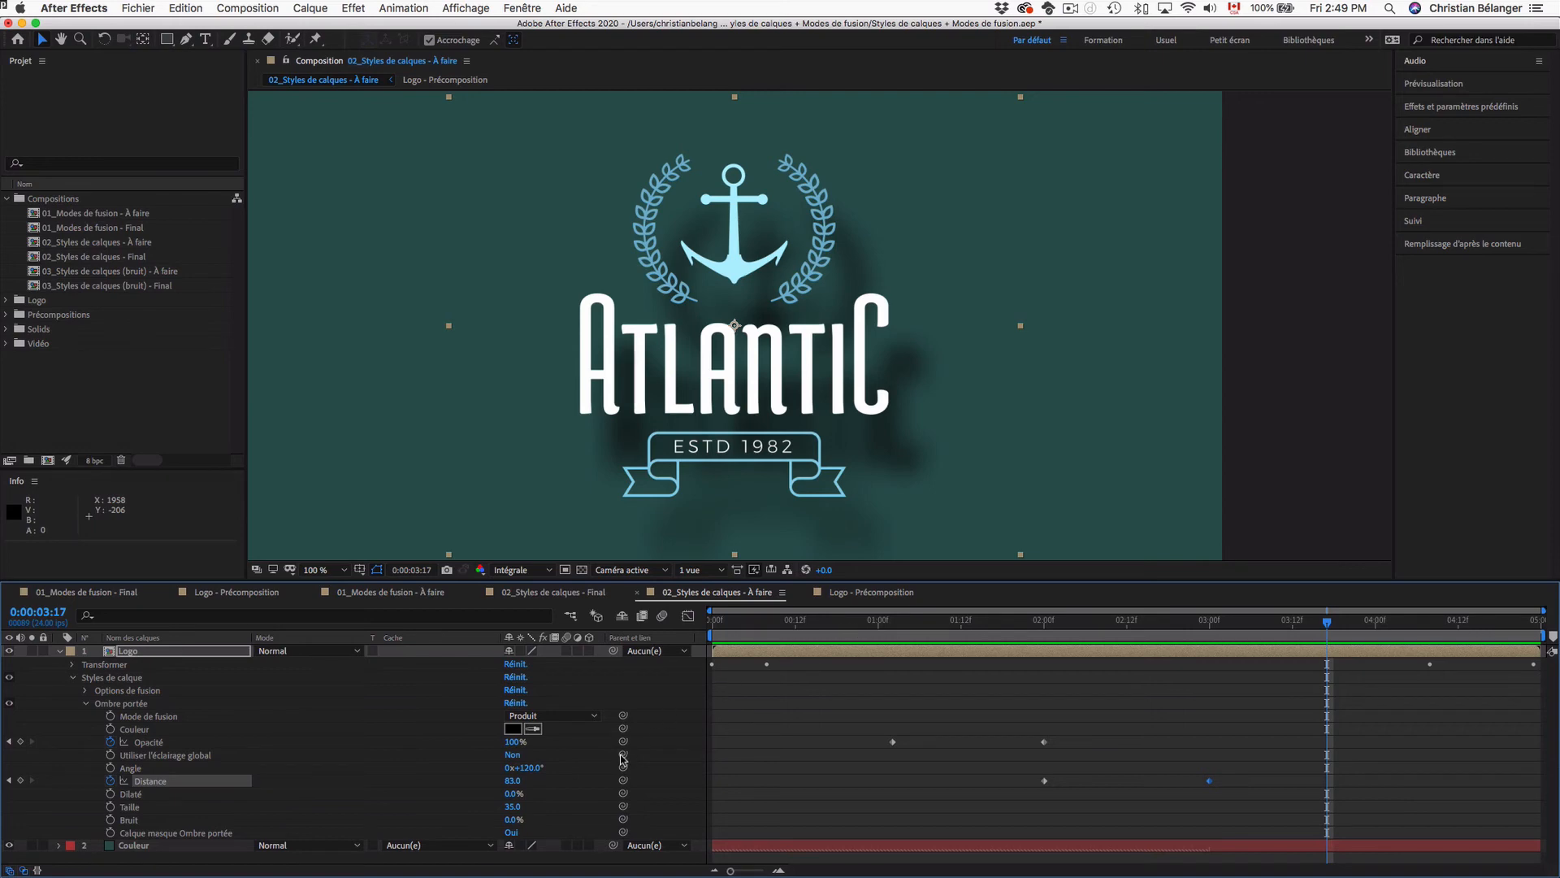
# - Set the Ombre portée angle to 0x+324.0°
pyautogui.moveTo(521, 770); pyautogui.dragTo(667, 753)
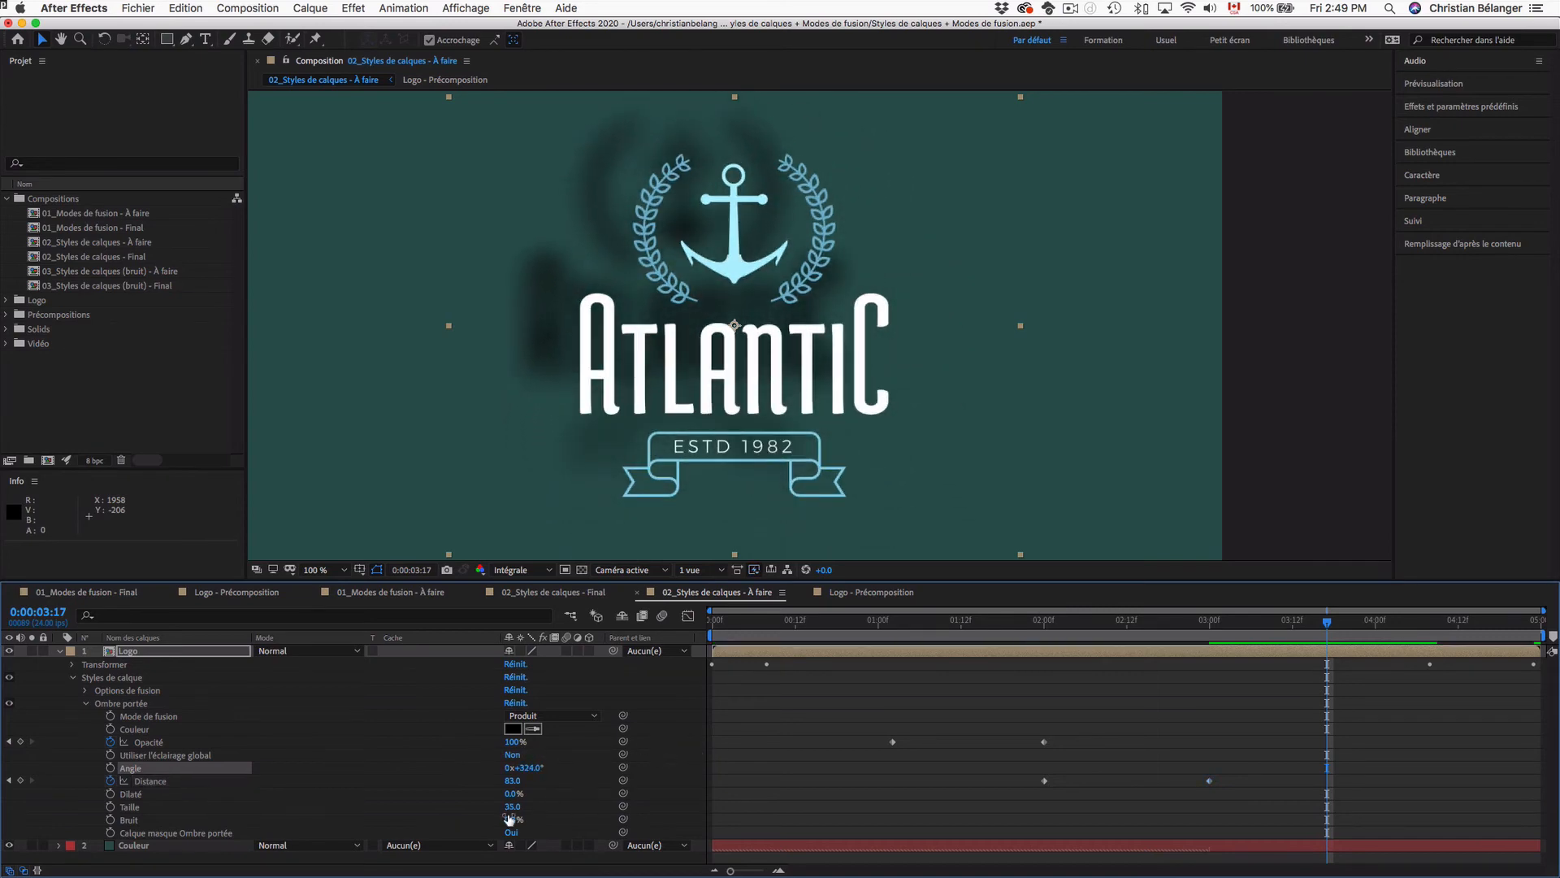
# - Try an Ombre portée distance of 14.0 at 0:00:03:17, preview it from 0:00:01:00, and delete that extra keyframe
pyautogui.moveTo(513, 782); pyautogui.dragTo(460, 778)
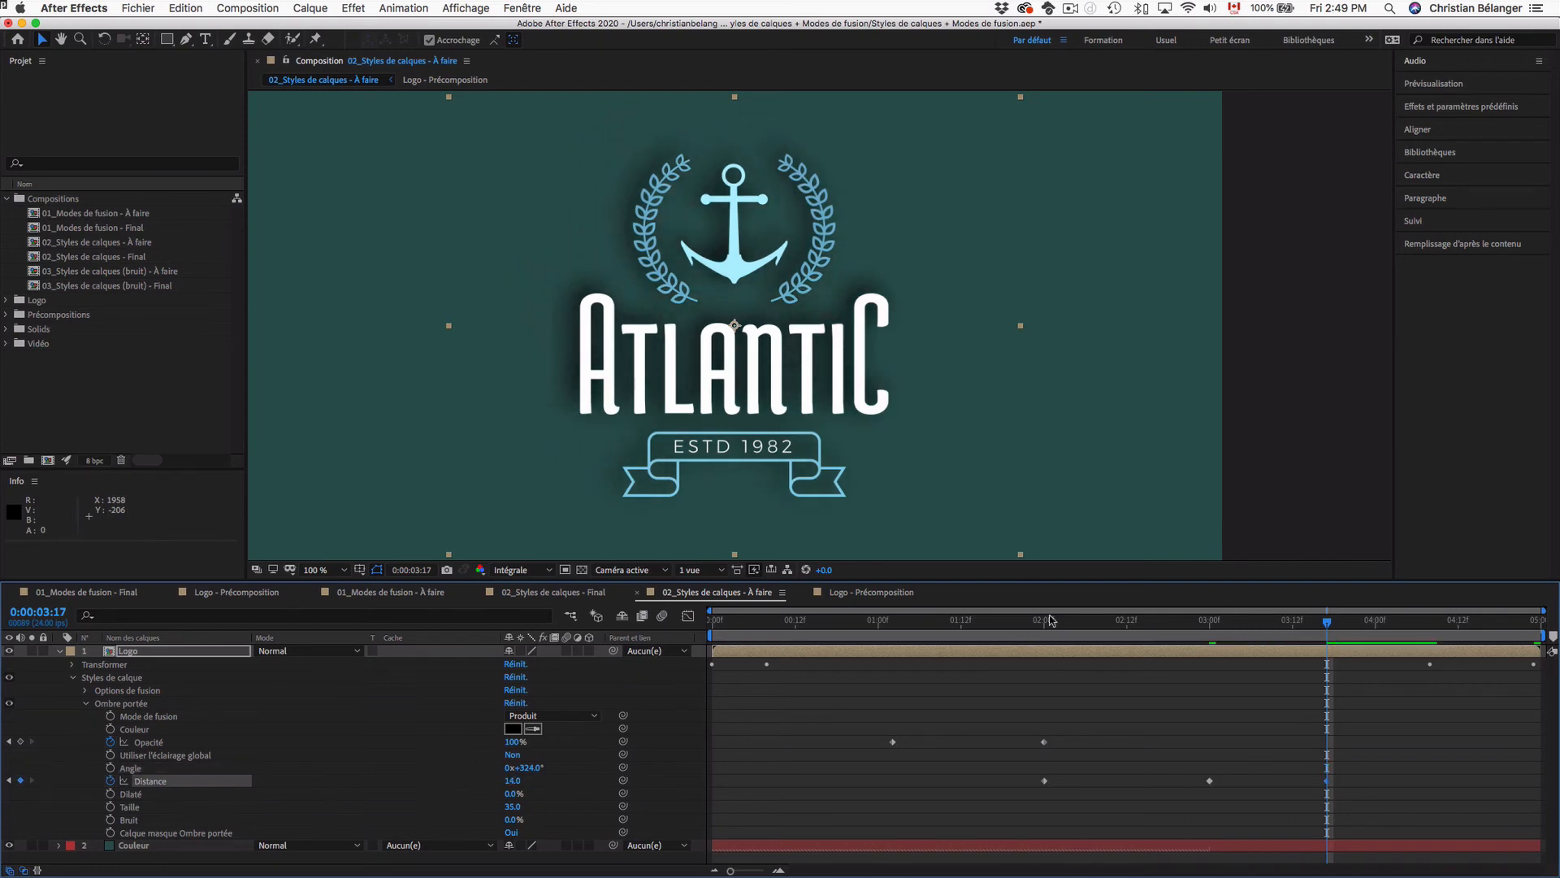
pyautogui.click(879, 624)
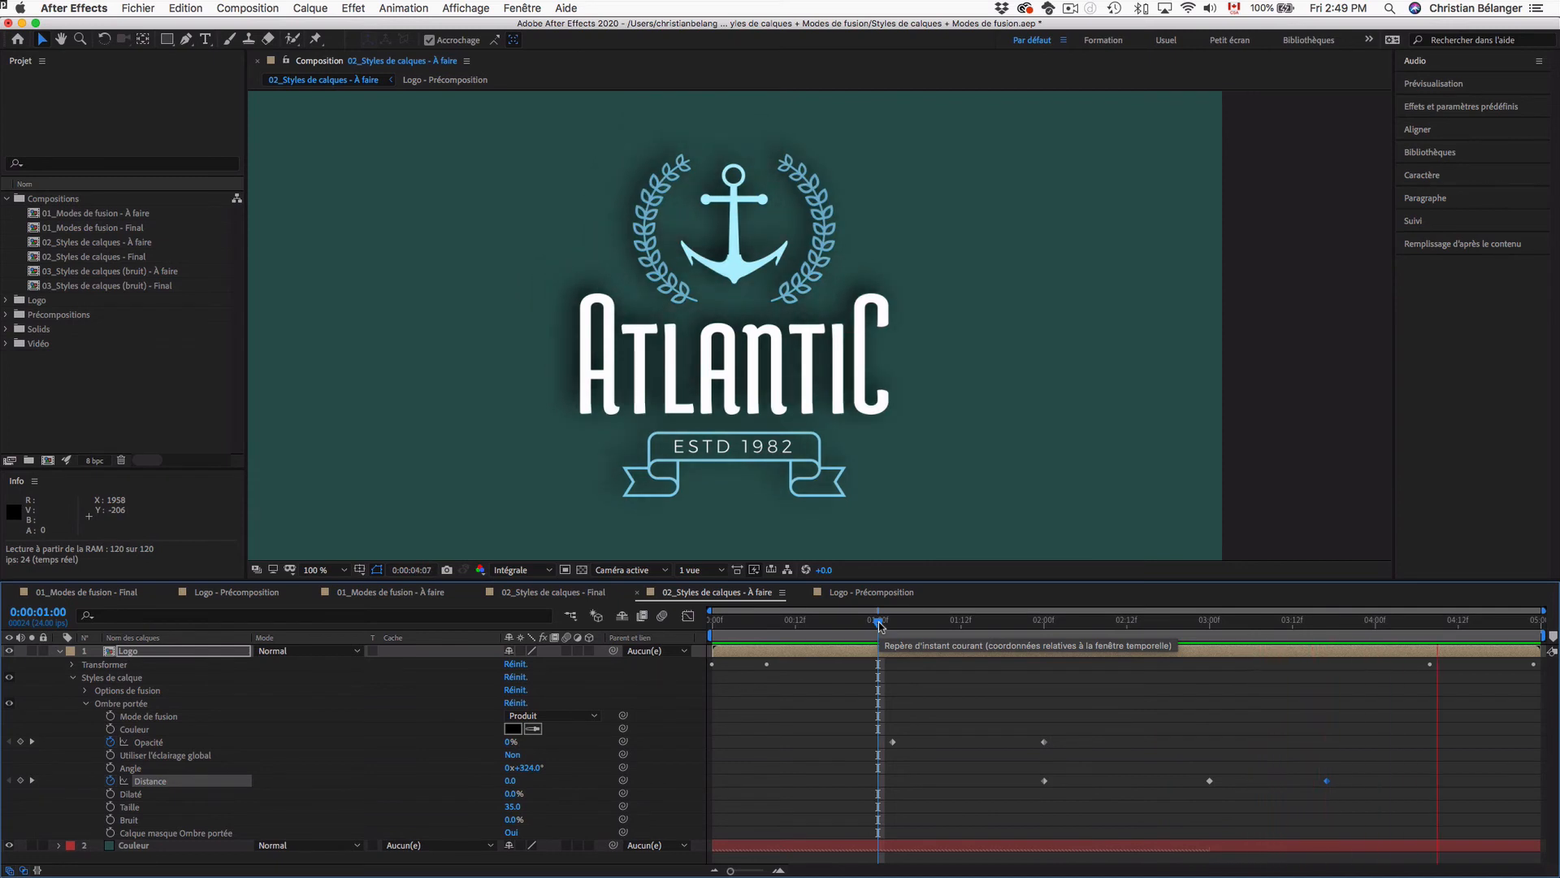
pyautogui.press('space')
pyautogui.moveTo(1051, 624); pyautogui.dragTo(1354, 624)
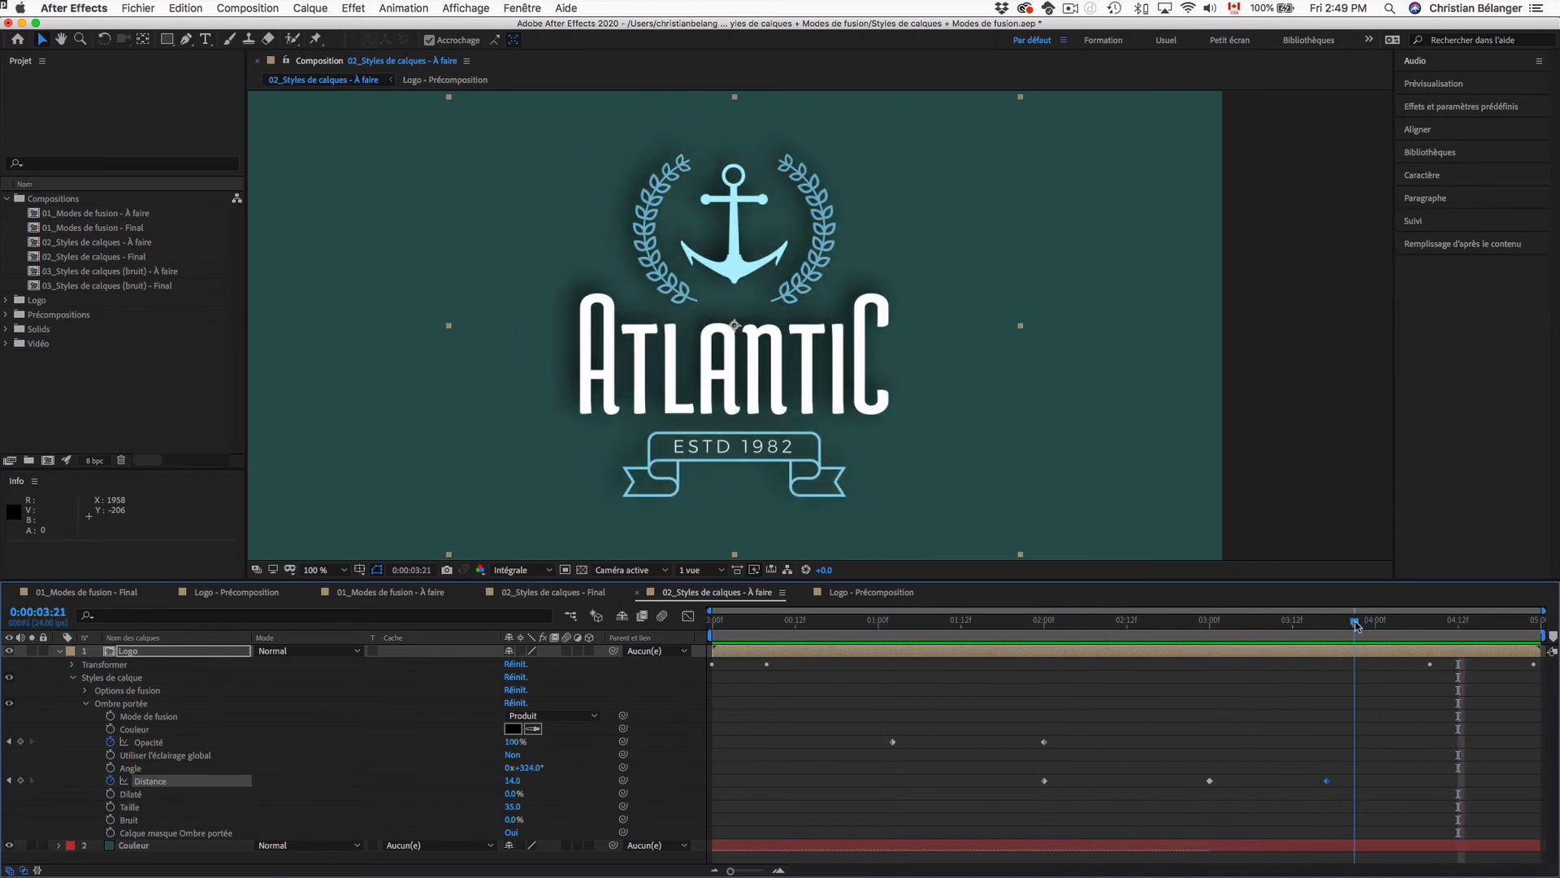
pyautogui.click(1327, 781)
pyautogui.press('Delete')
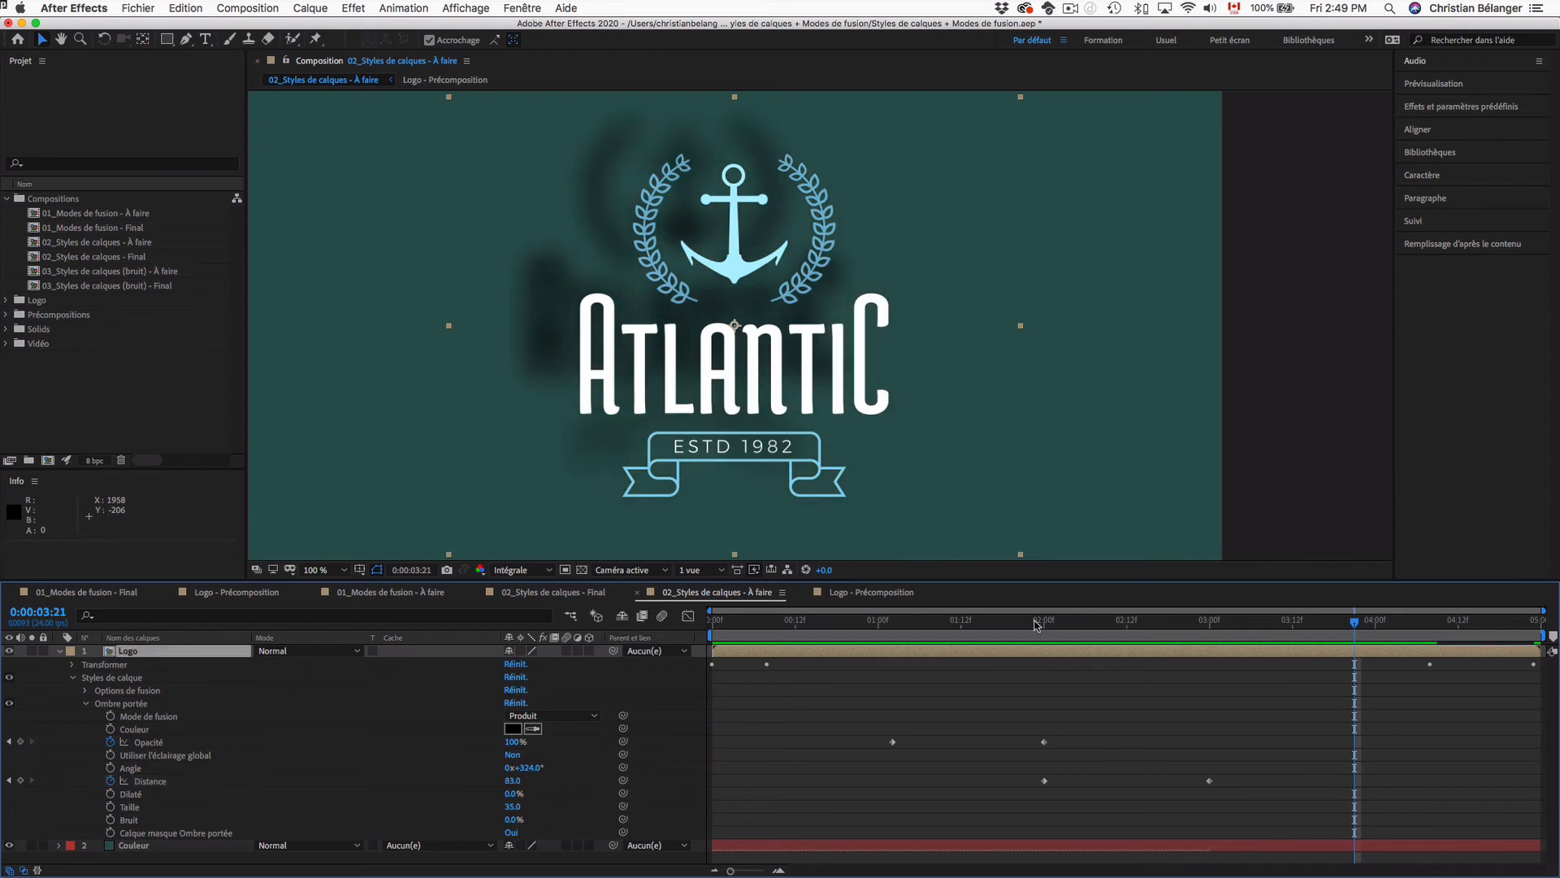
# - Set the Logo layer's Ombre portée distance to 50.0 at 0:00:03:00
pyautogui.moveTo(1040, 624); pyautogui.dragTo(1209, 626)
pyautogui.click(160, 782)
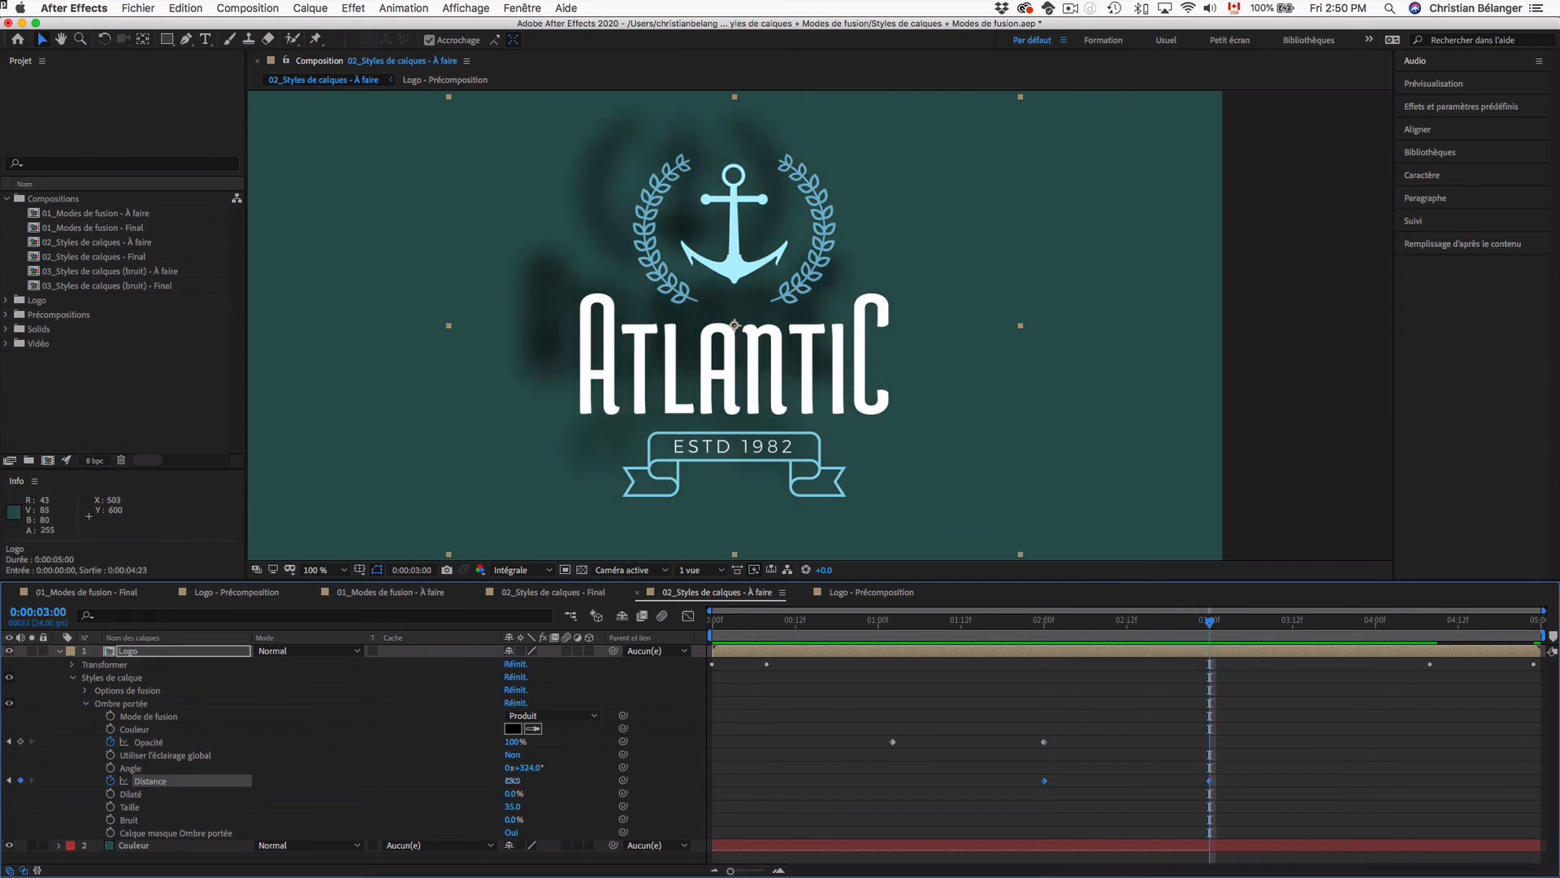
pyautogui.click(513, 780)
pyautogui.write('50')
pyautogui.press('Return')
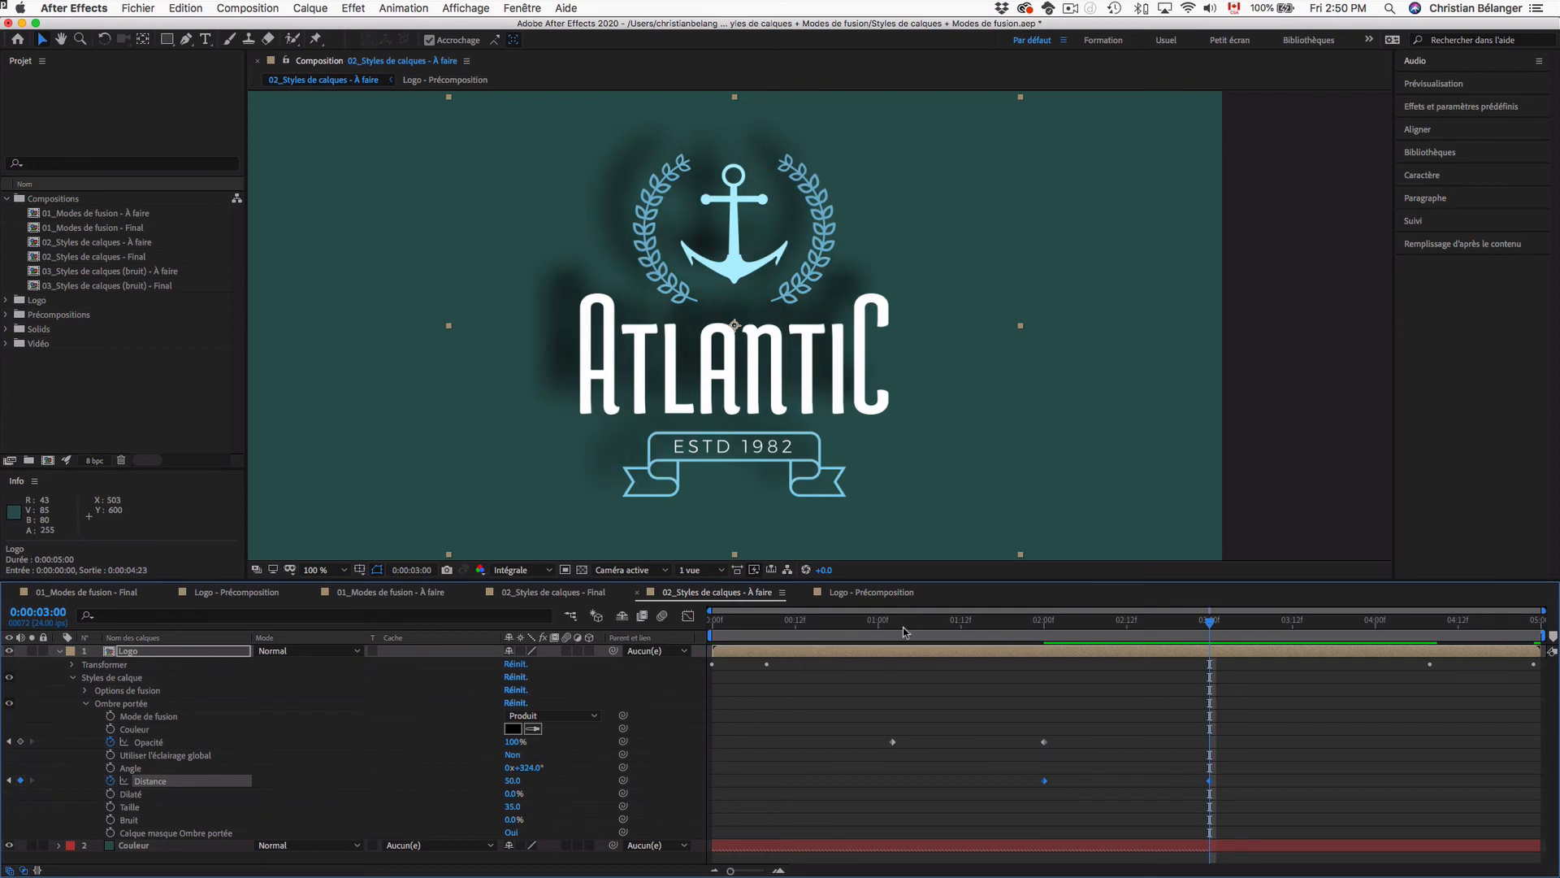
# - Set the Ombre portée distance keyframe at 0:00:02:00 to 0.0 and preview the shadow animation from 0:00:01:05
pyautogui.moveTo(904, 626); pyautogui.dragTo(1049, 636)
pyautogui.press('super+shift+a')
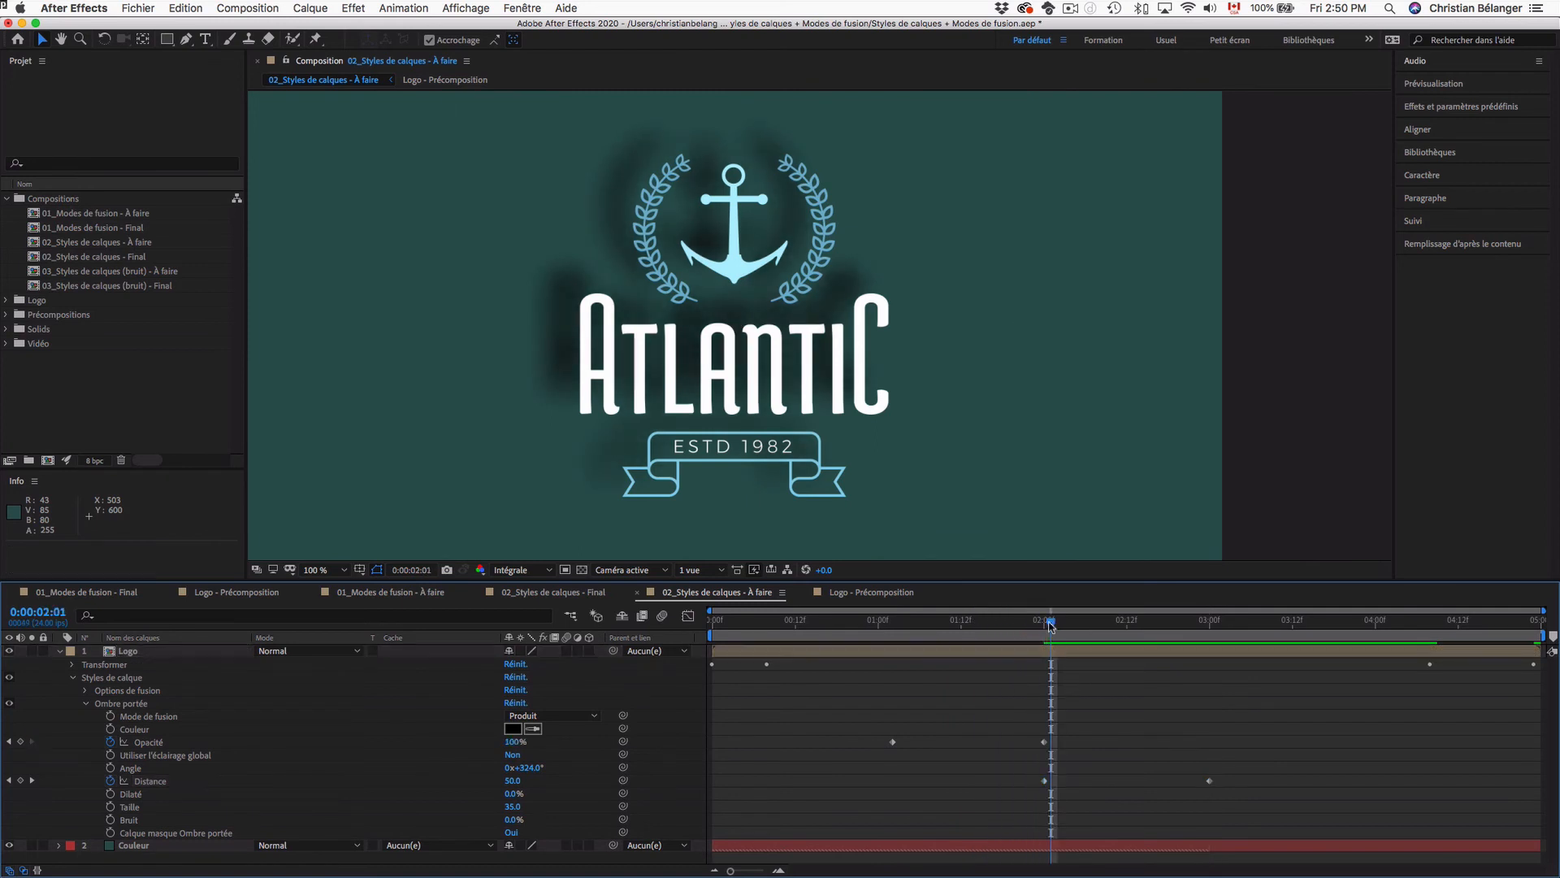
pyautogui.click(1046, 623)
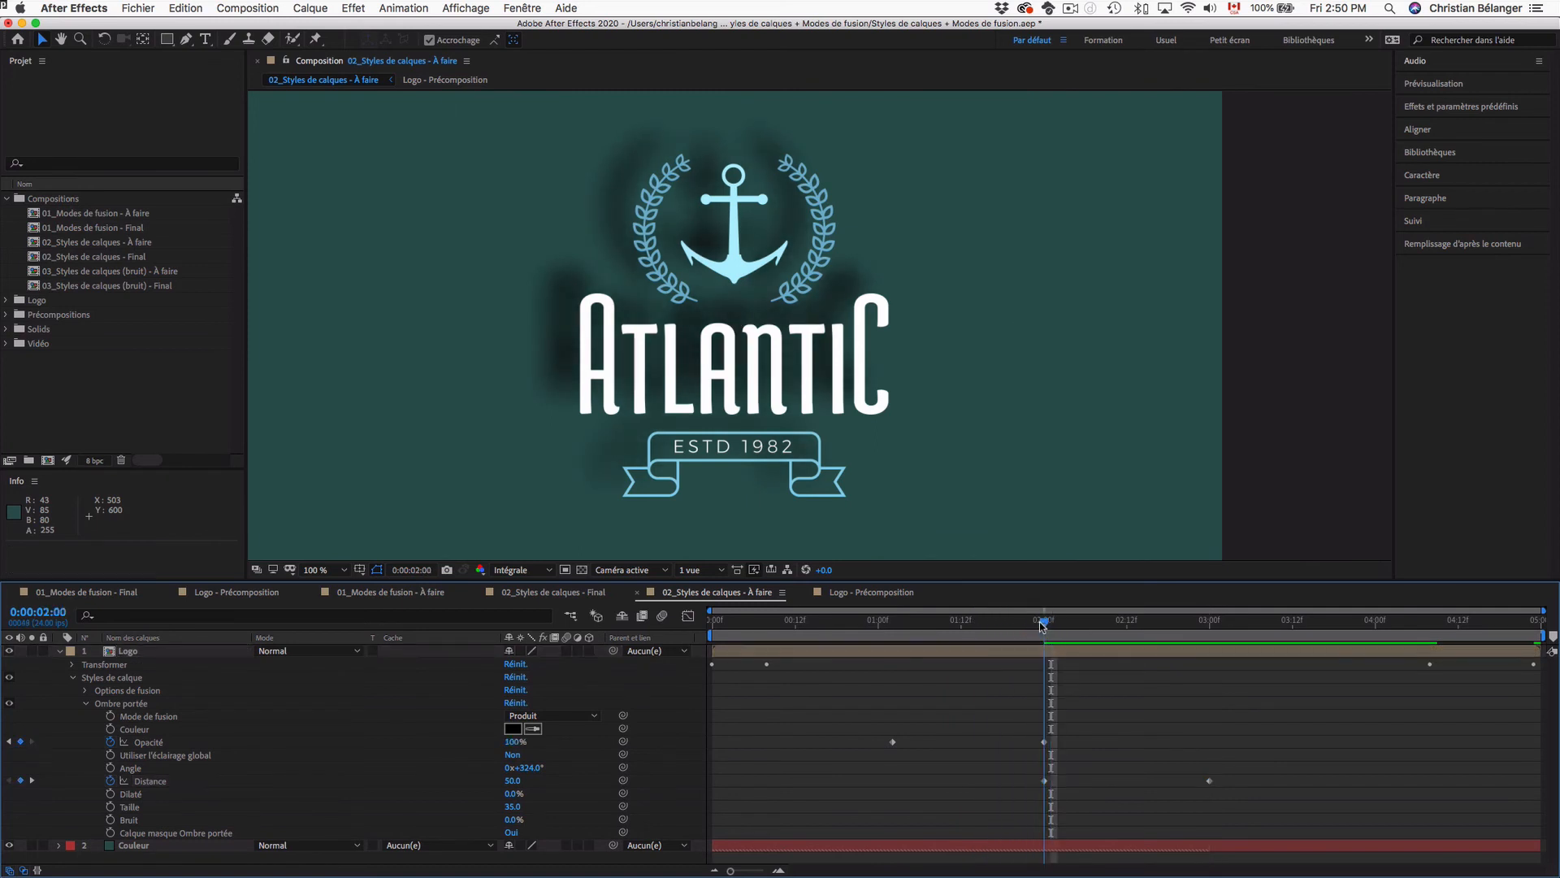
pyautogui.click(512, 781)
pyautogui.write('0')
pyautogui.press('Return')
pyautogui.moveTo(1024, 626); pyautogui.dragTo(912, 639)
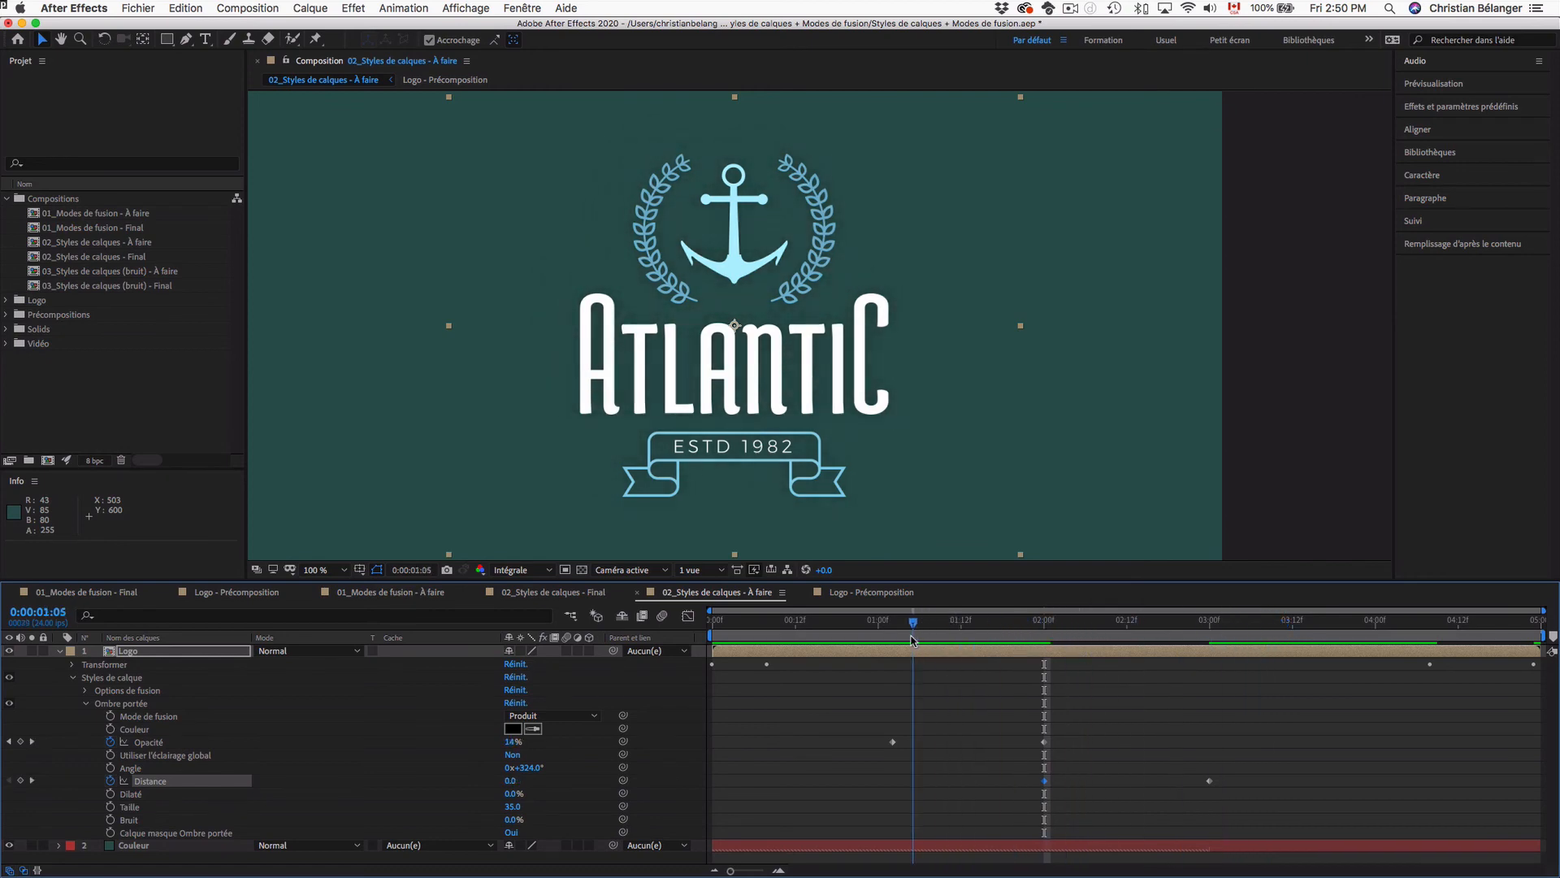
pyautogui.press('space')
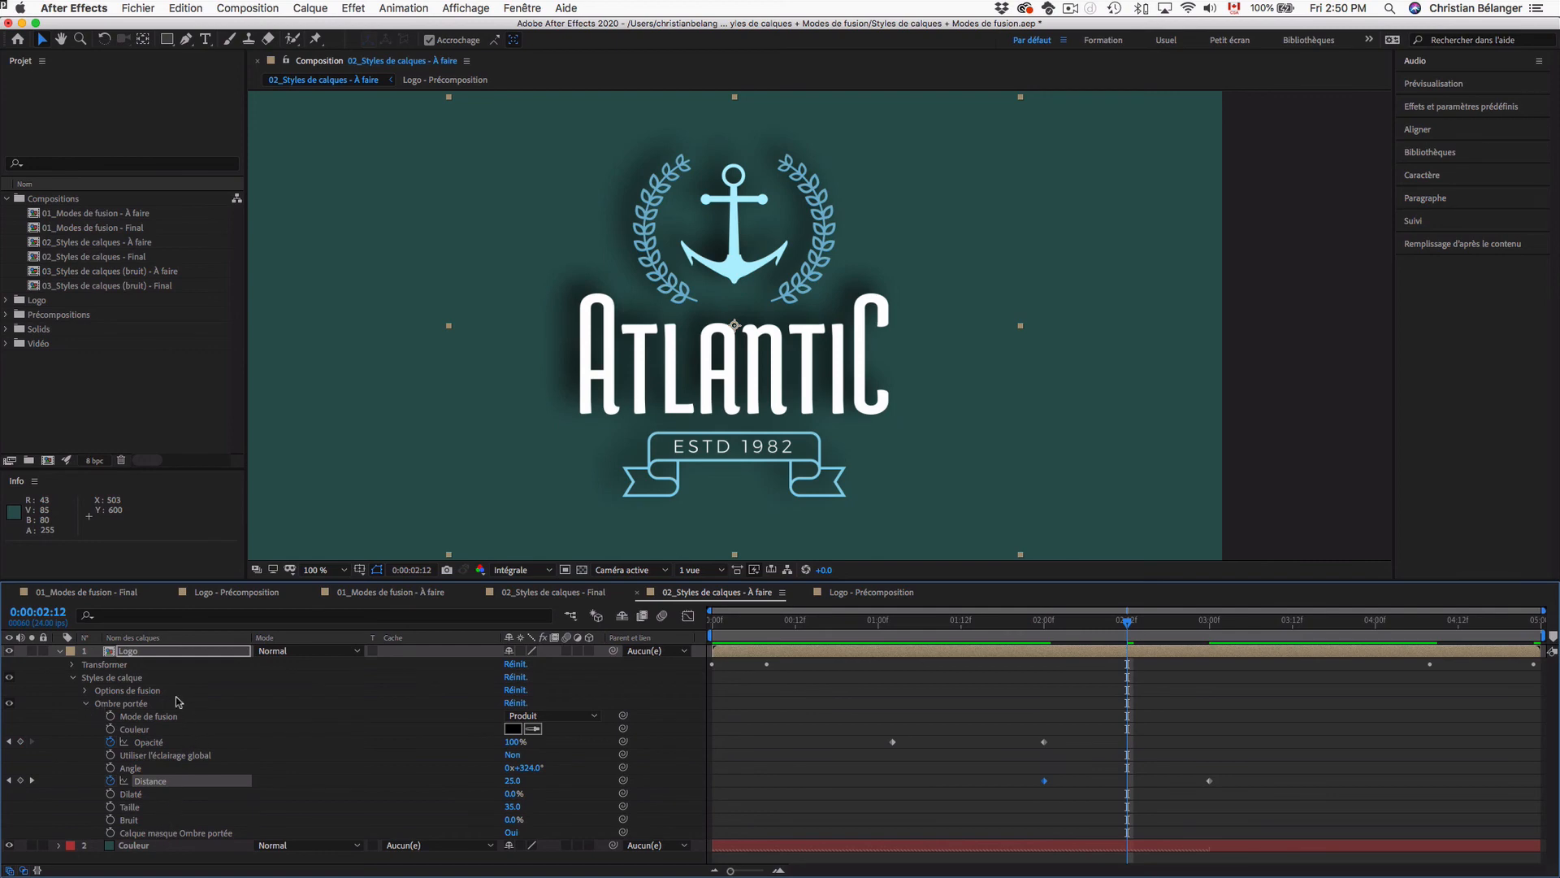
# - Review the layer styles available for the Logo layer and the animatable Ombre portée properties, leaving the style collapsed
pyautogui.click(86, 704)
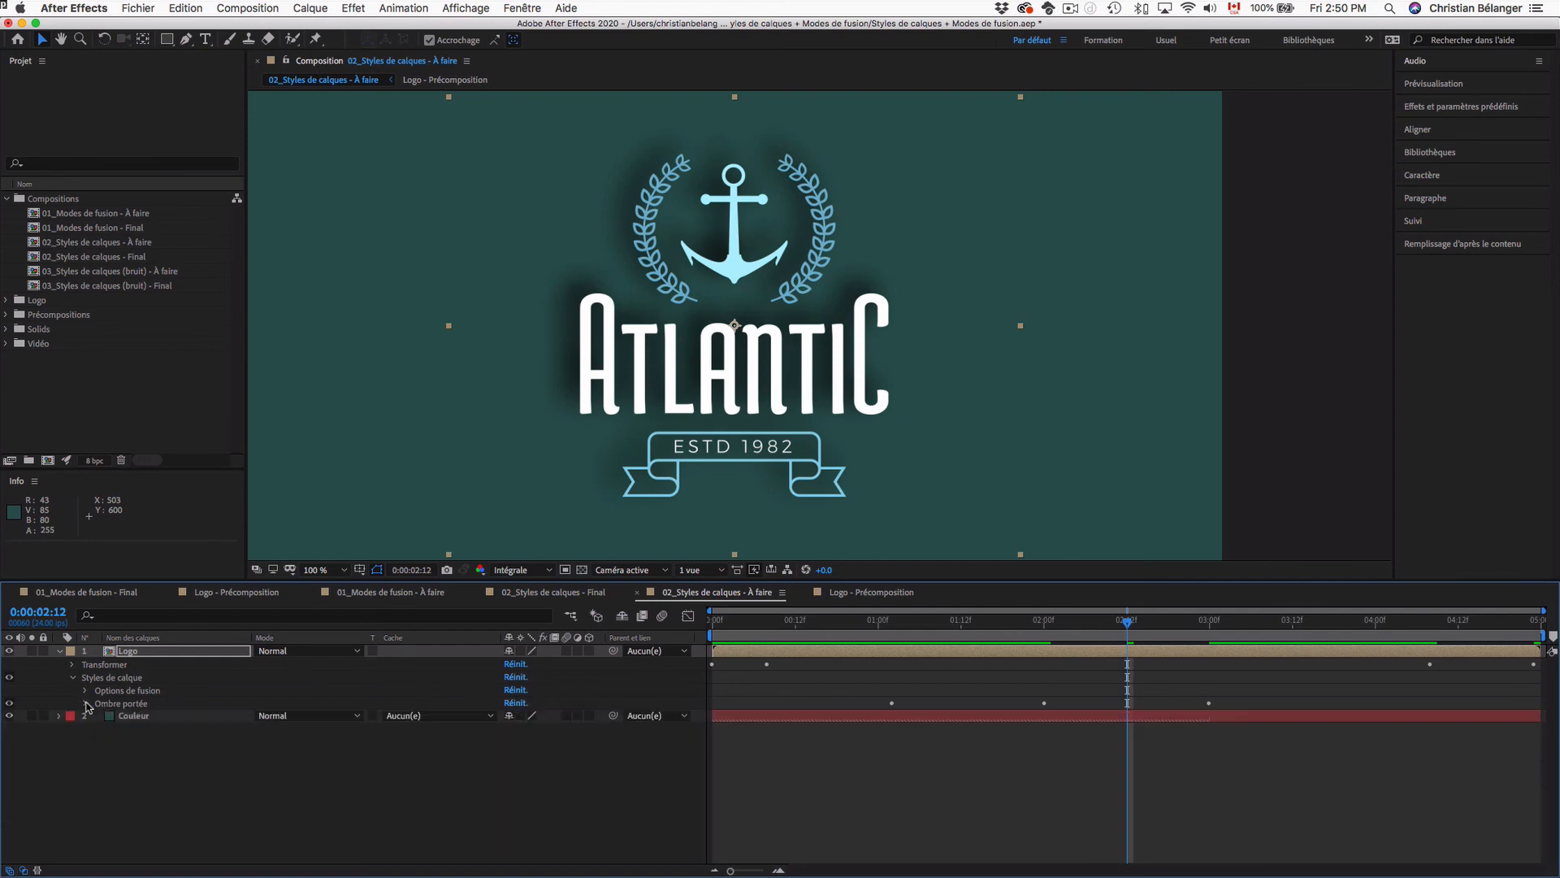
pyautogui.click(167, 651)
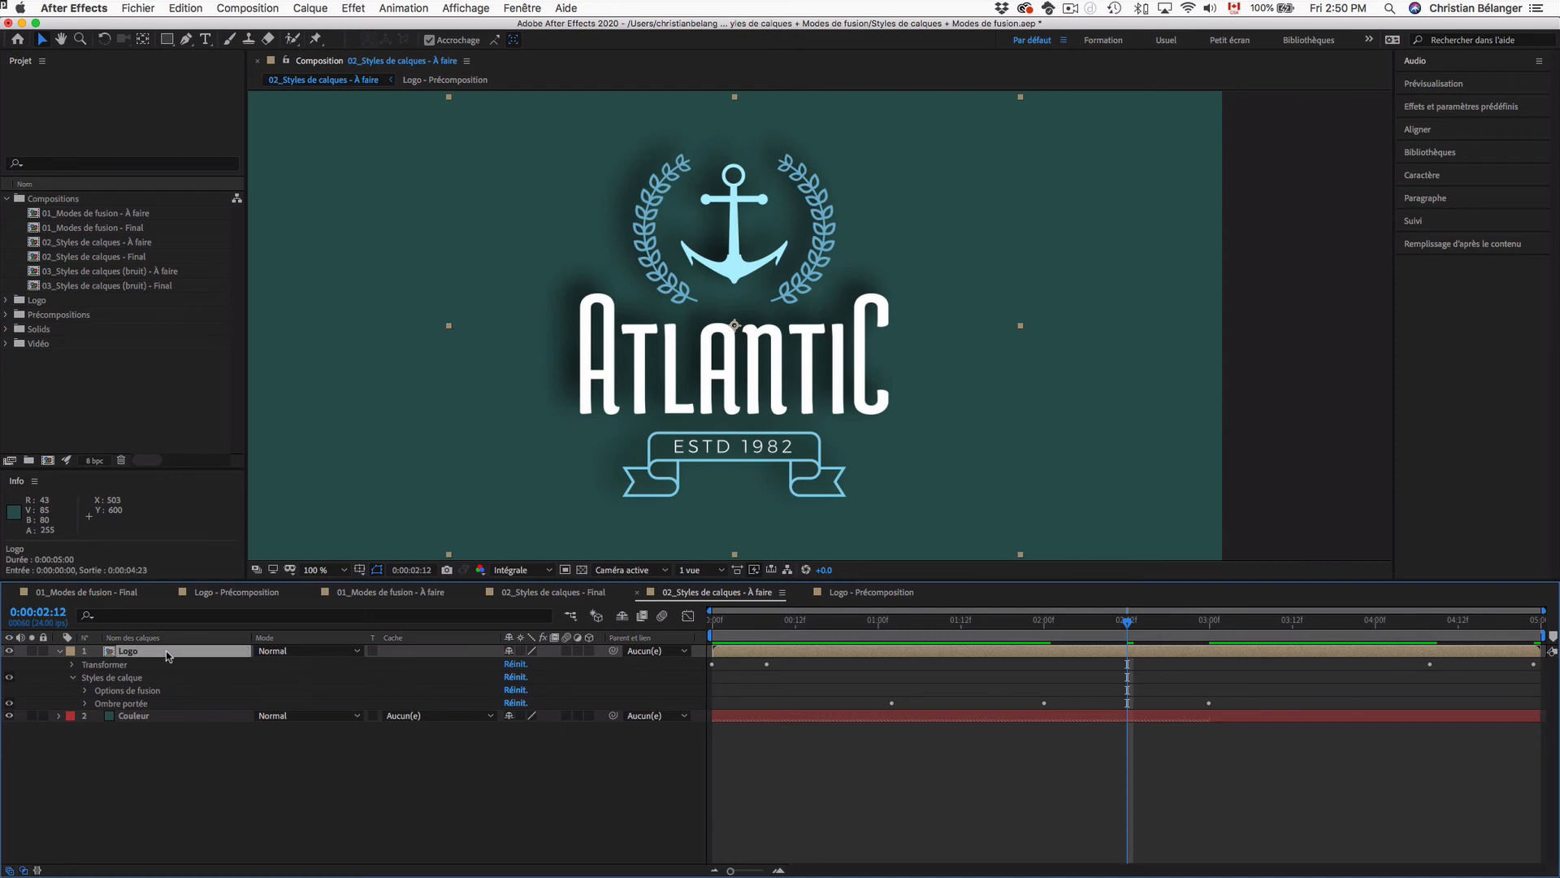
pyautogui.rightClick(167, 656)
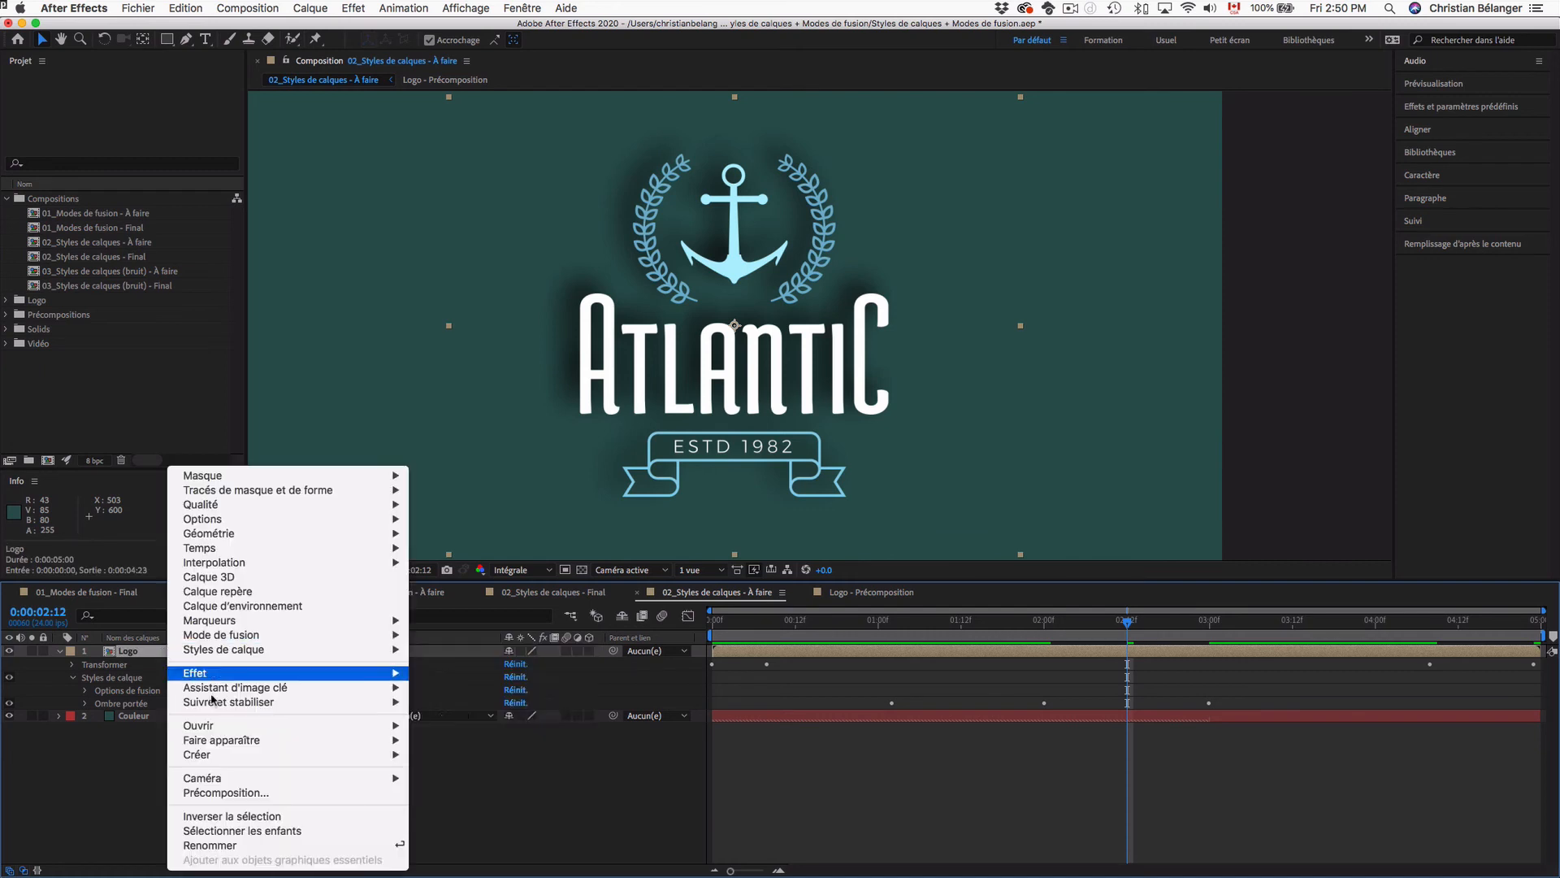
pyautogui.moveTo(228, 650)
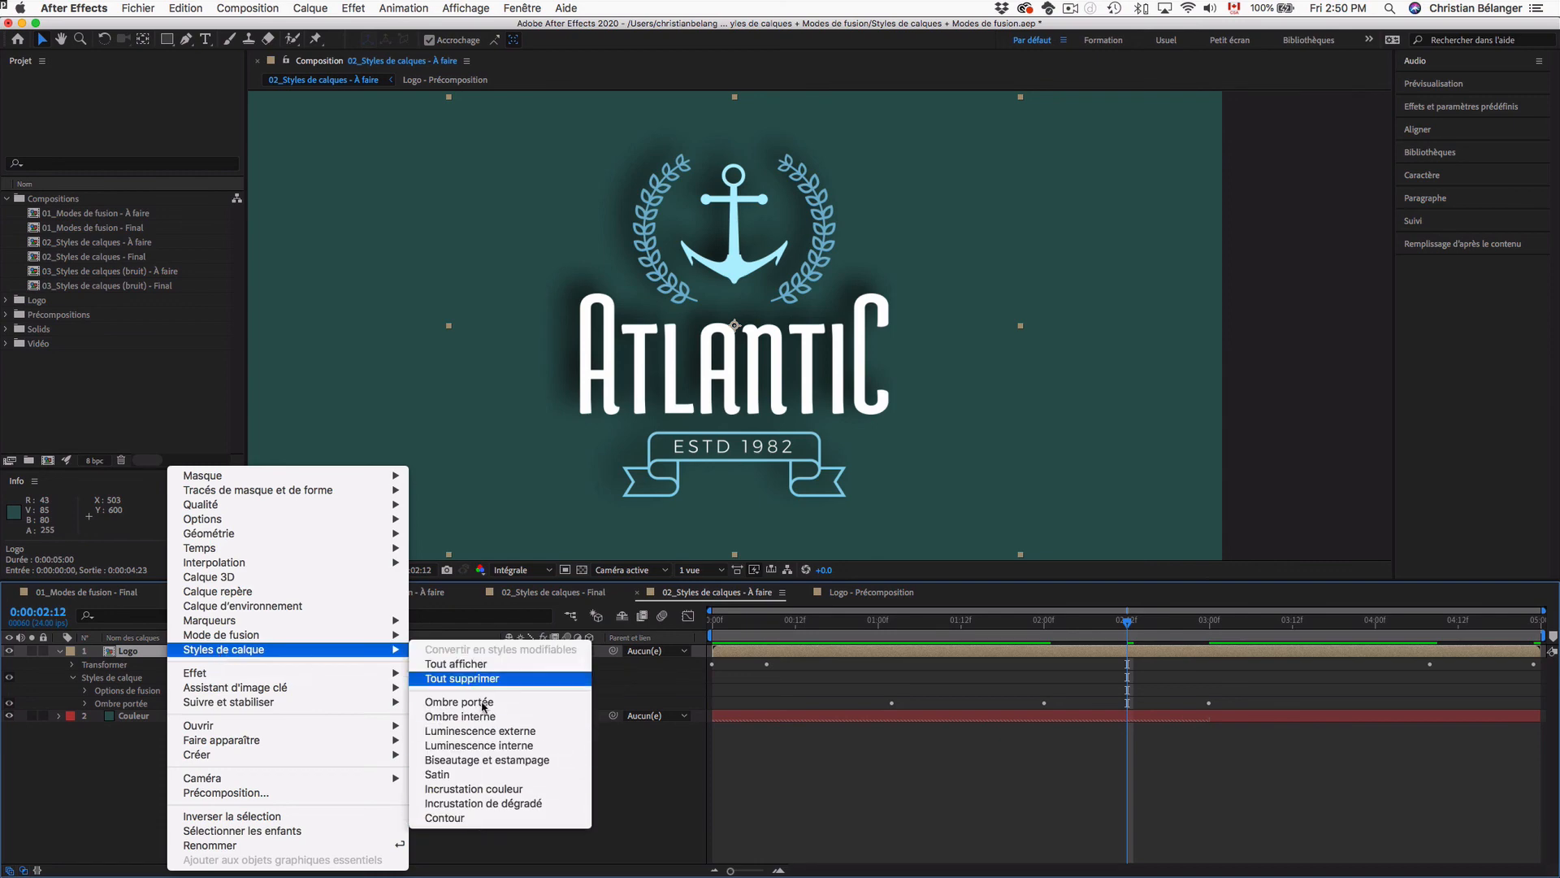
pyautogui.click(649, 808)
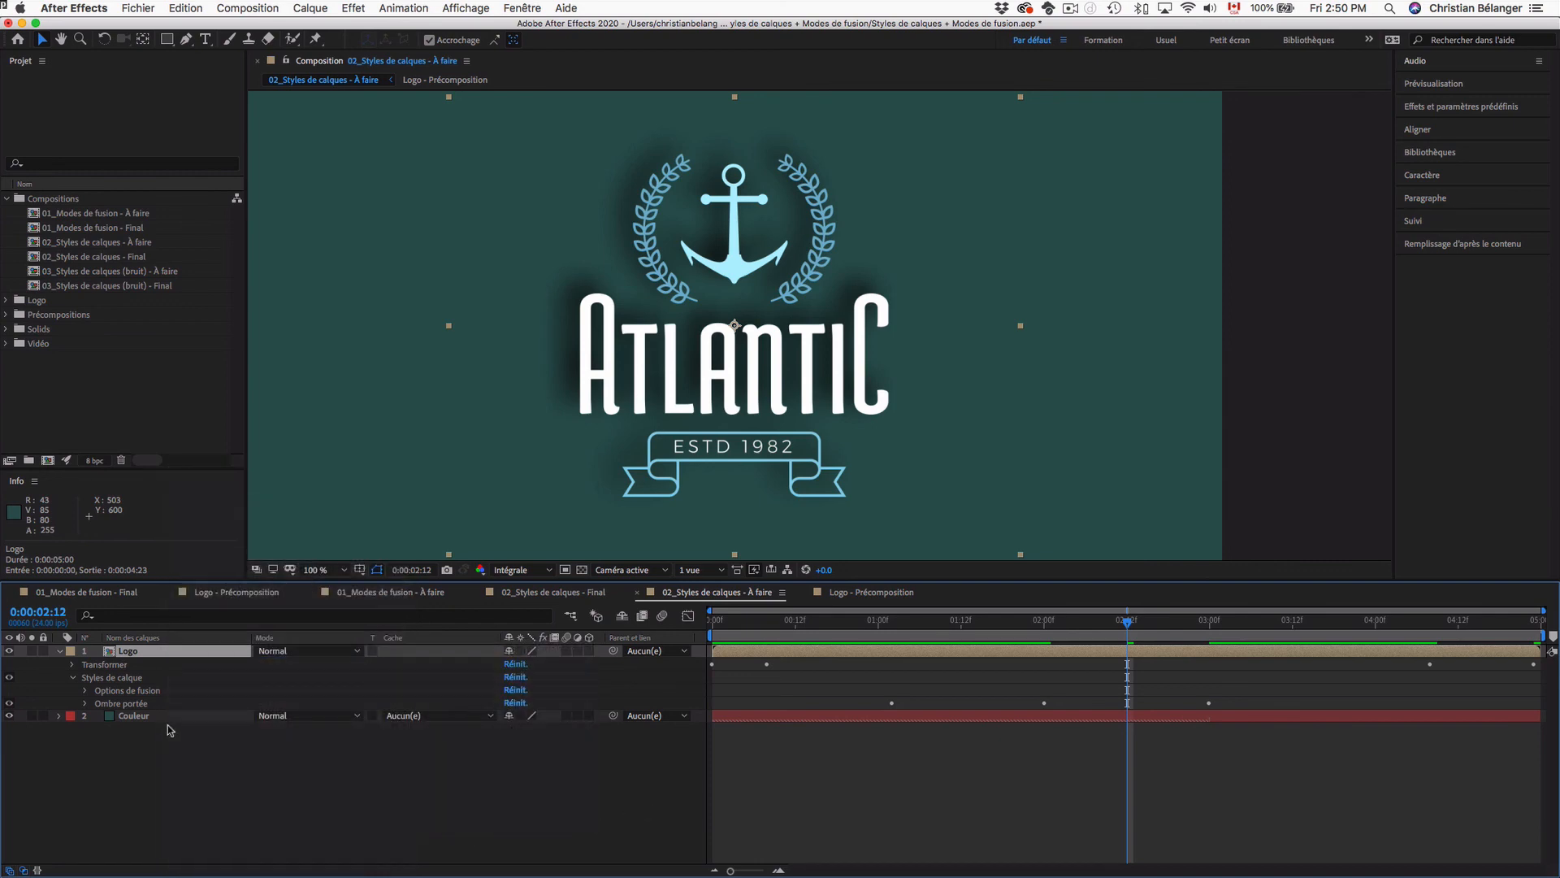
pyautogui.click(84, 703)
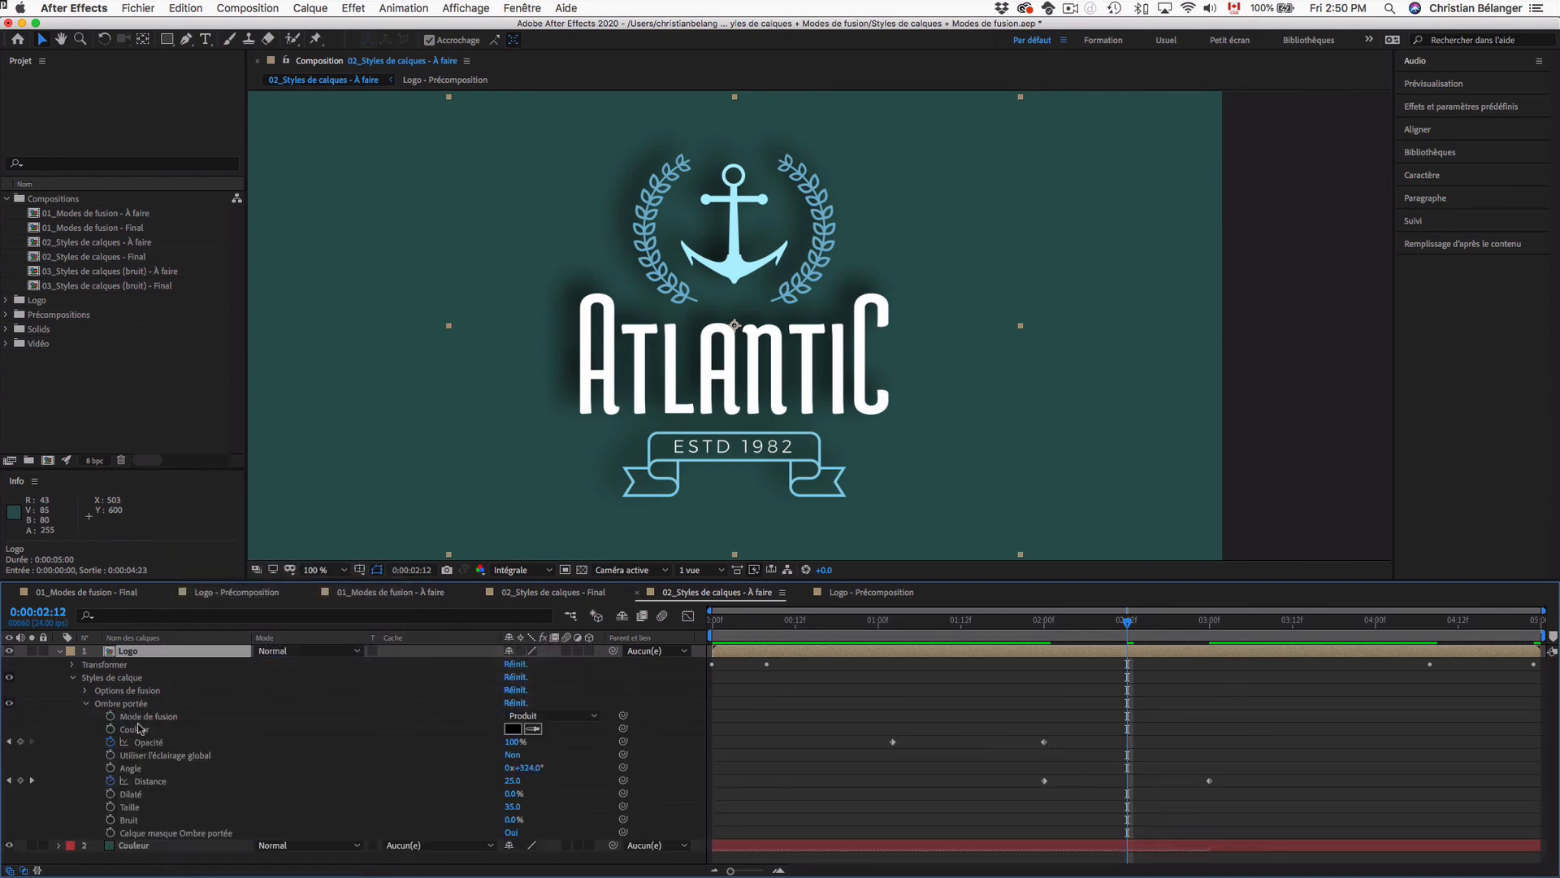
pyautogui.click(85, 703)
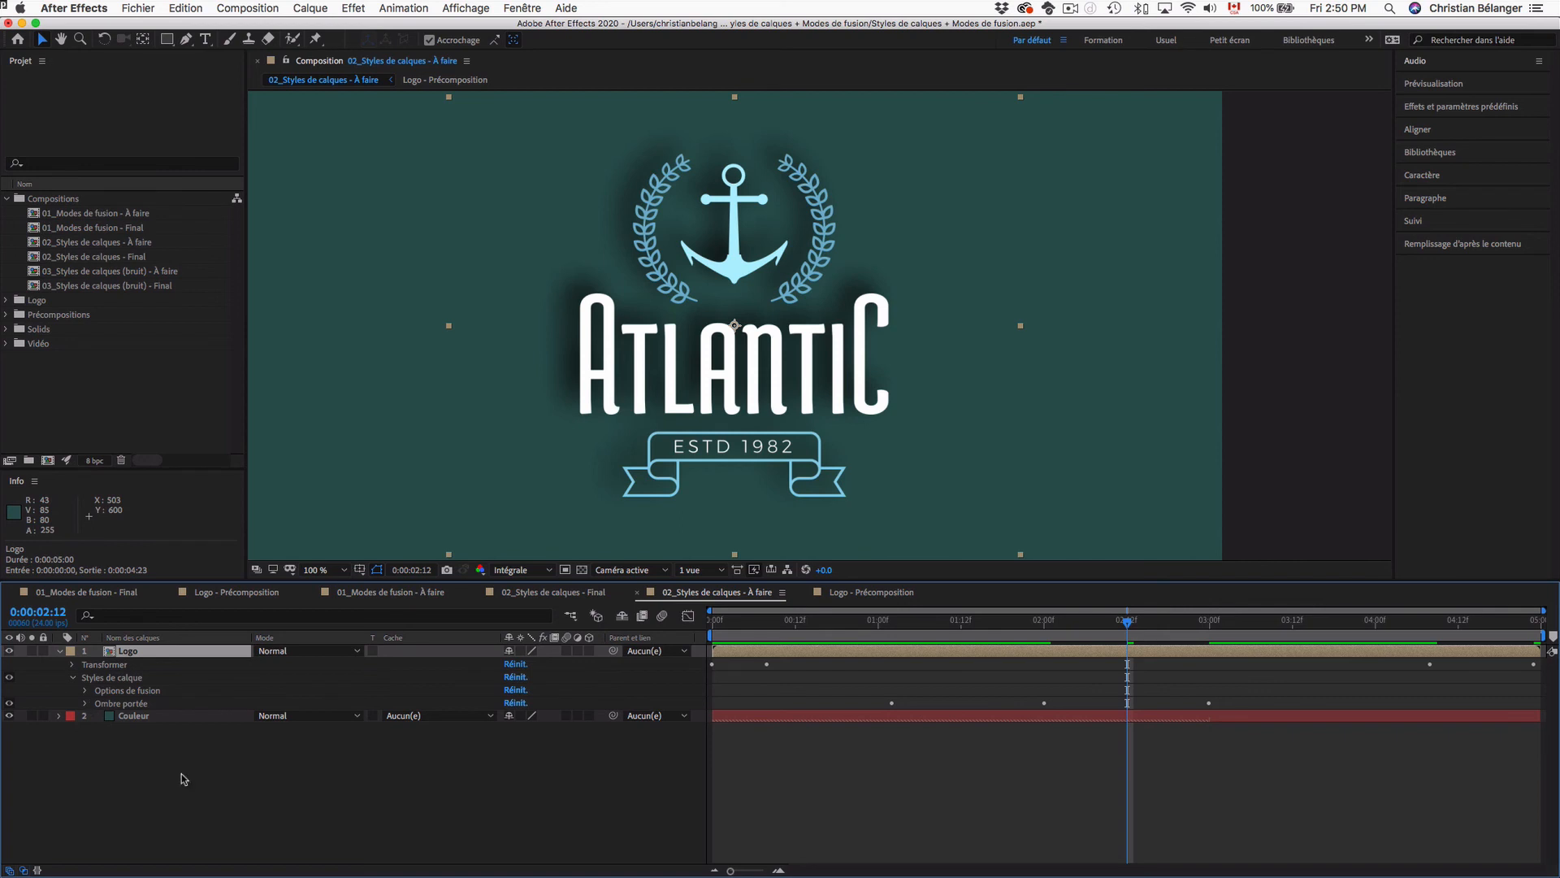
pyautogui.click(221, 845)
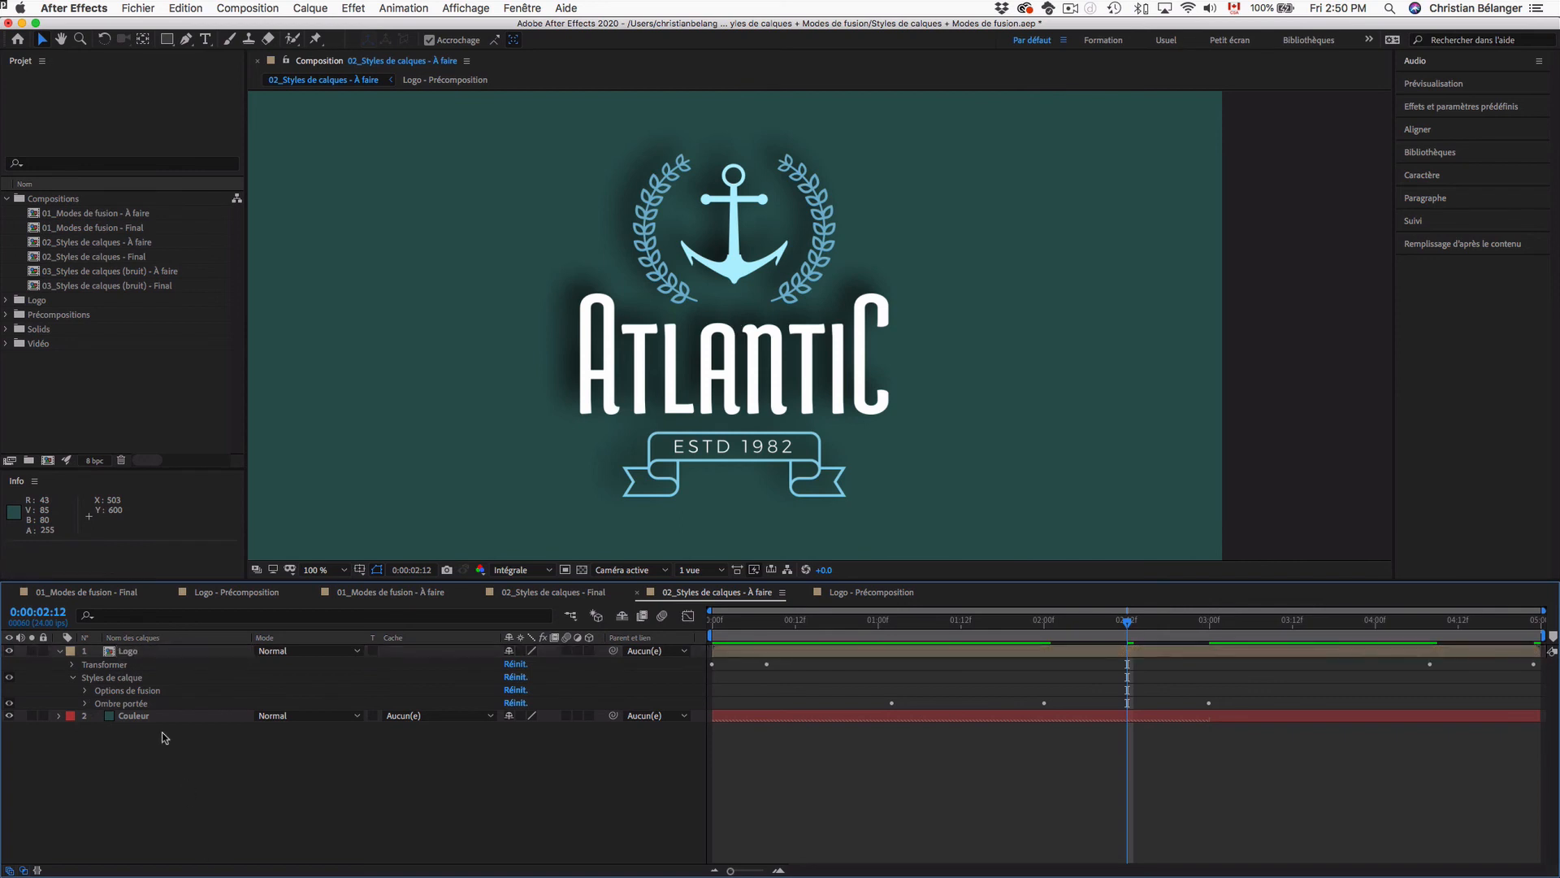
# - Open the 03_Styles de calques (bruit) - Final composition, preview the fish animation, and examine its grainy shading up close at 0:00:00:20
pyautogui.doubleClick(88, 286)
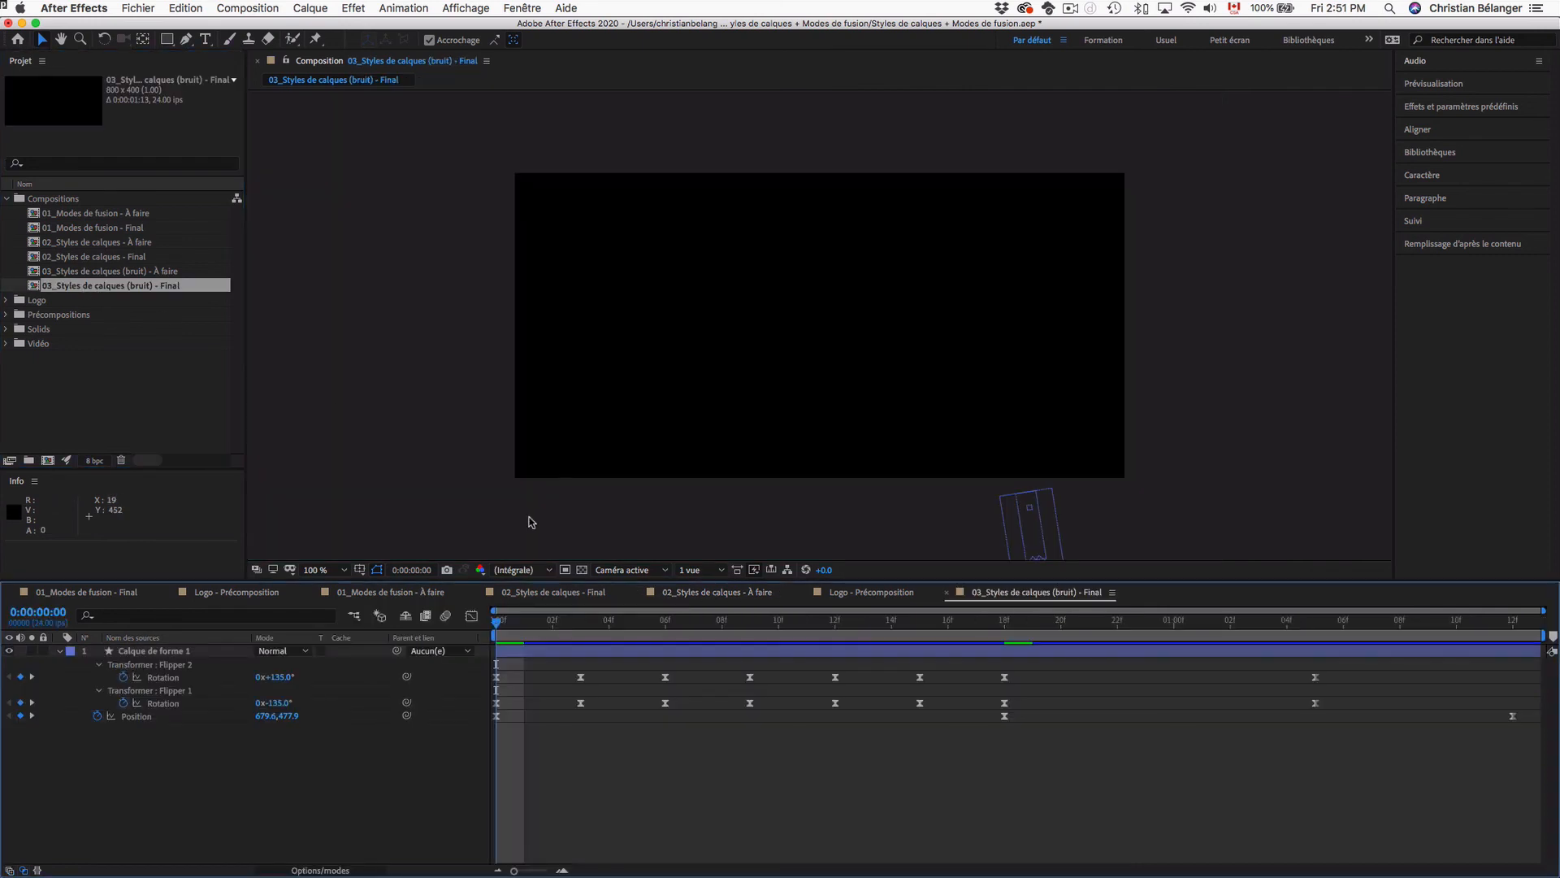
pyautogui.press('space')
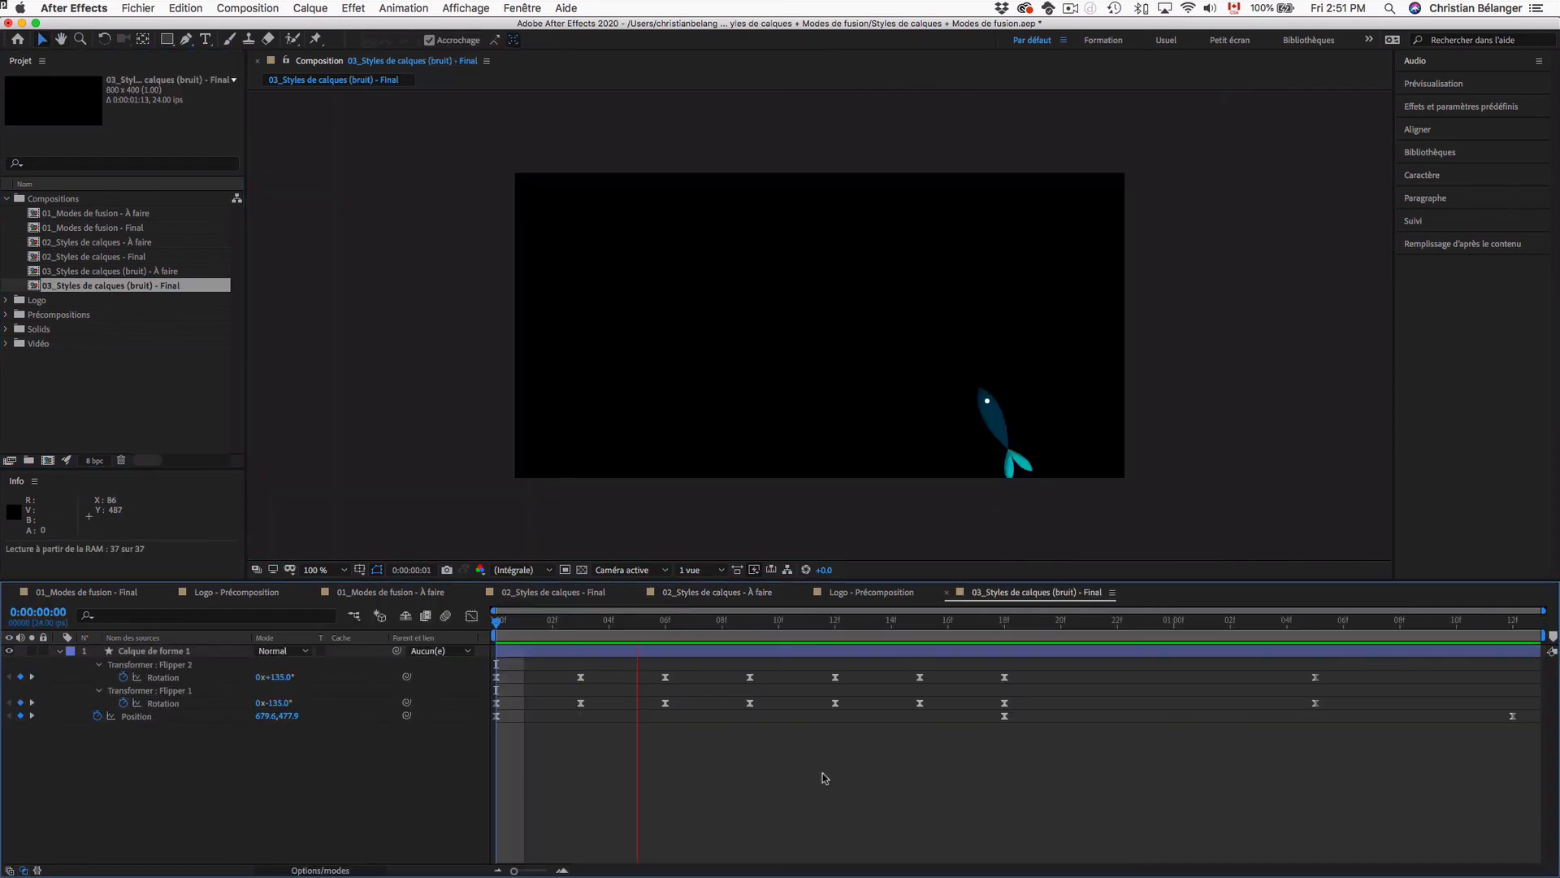
pyautogui.press('space')
pyautogui.press('.')
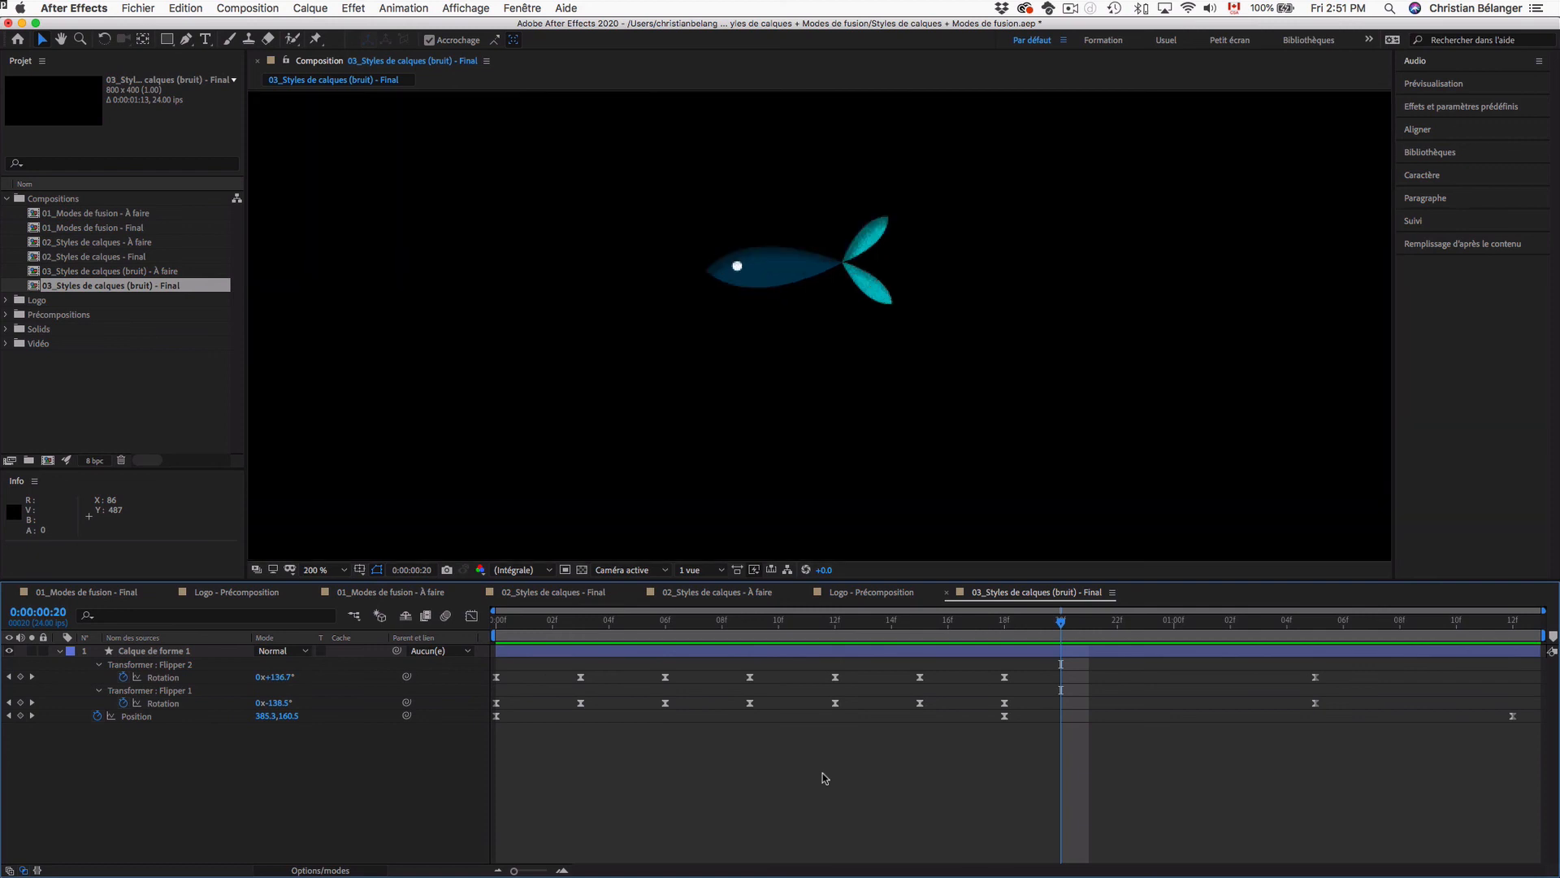
pyautogui.press('.')
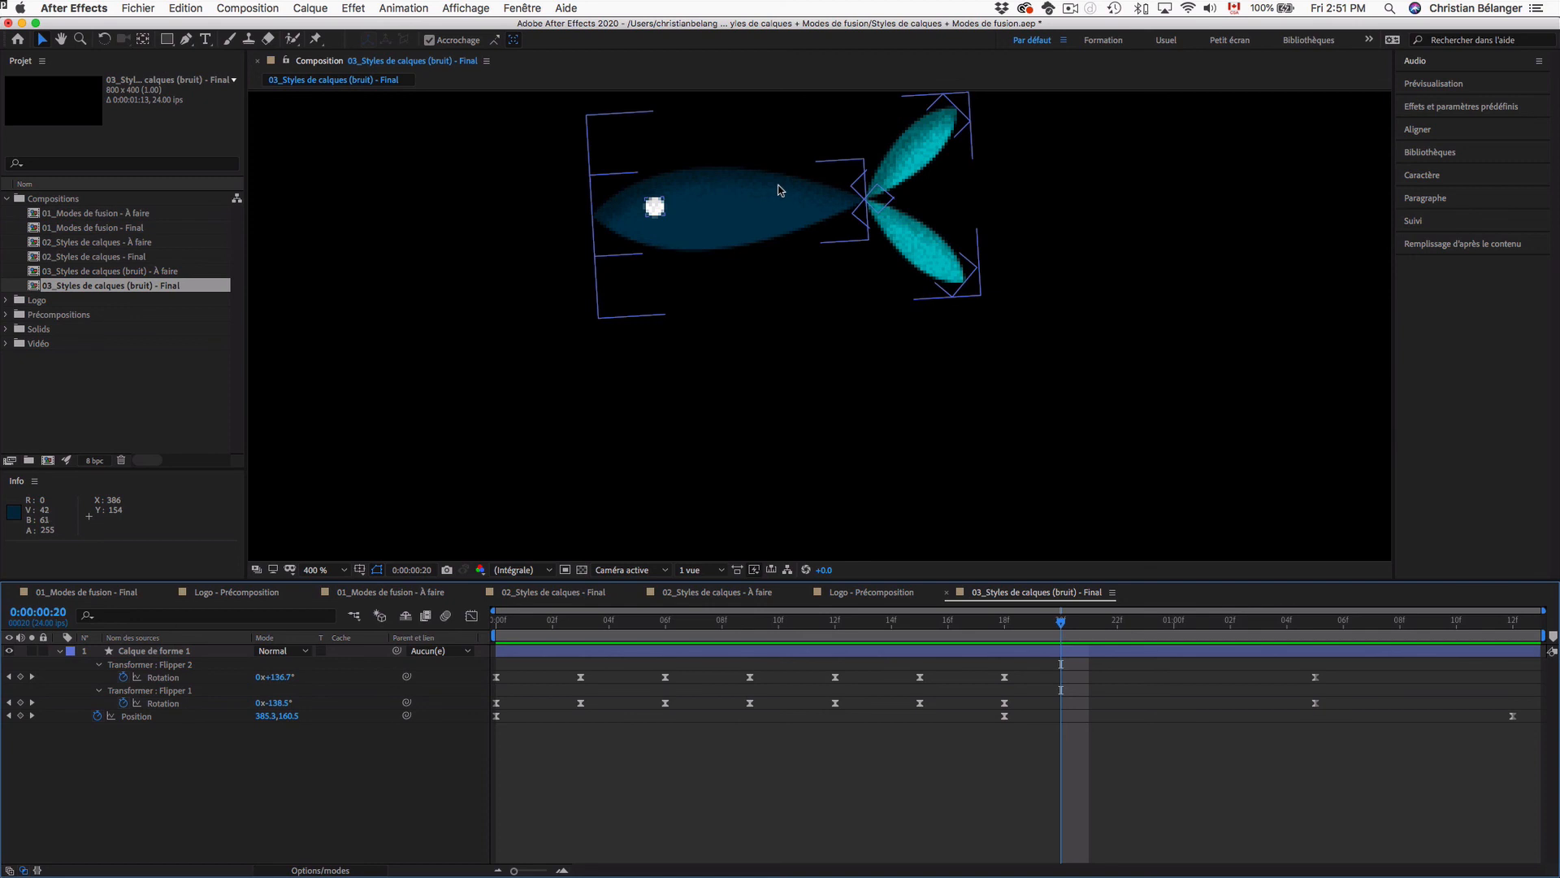
pyautogui.press(',')
pyautogui.click(406, 302)
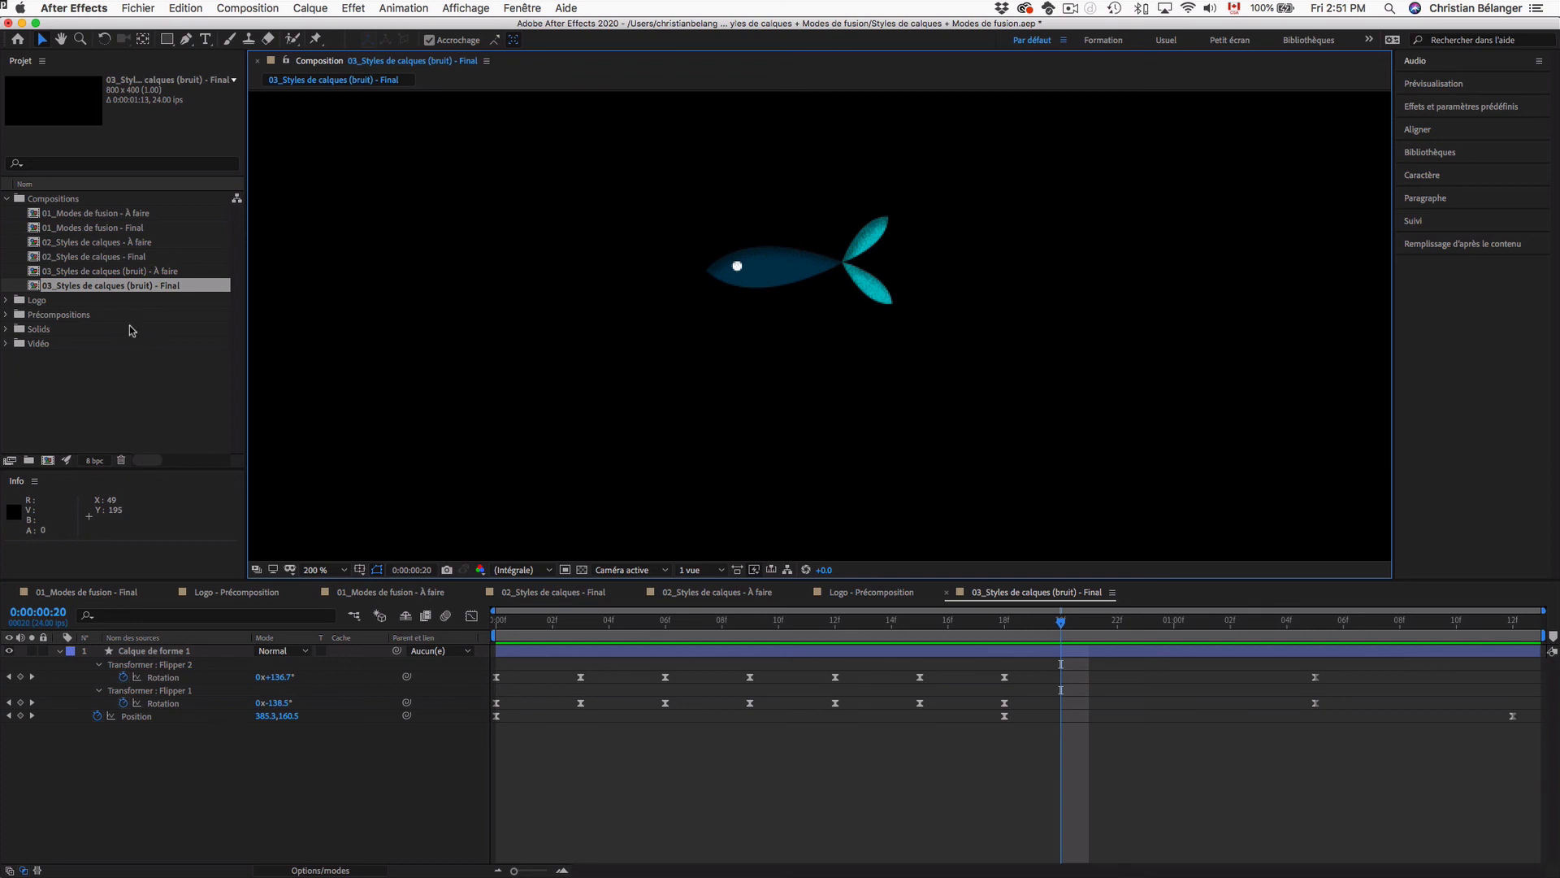
# - Open the 03_Styles de calques (bruit) - À faire composition, preview it, and frame the fish closely at 0:00:00:20
pyautogui.doubleClick(162, 272)
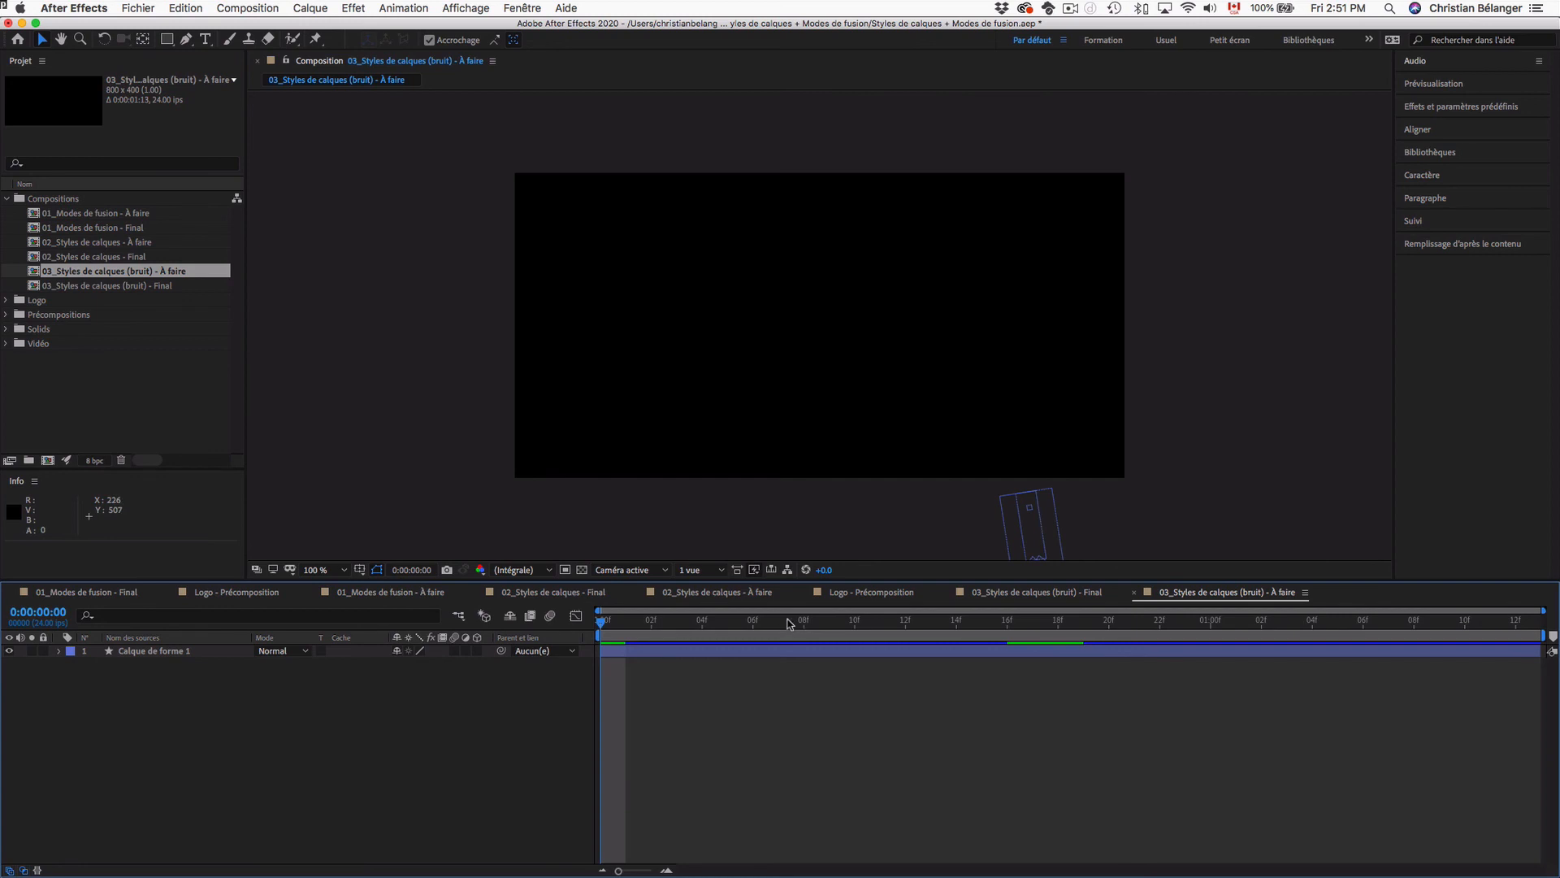
pyautogui.press('space')
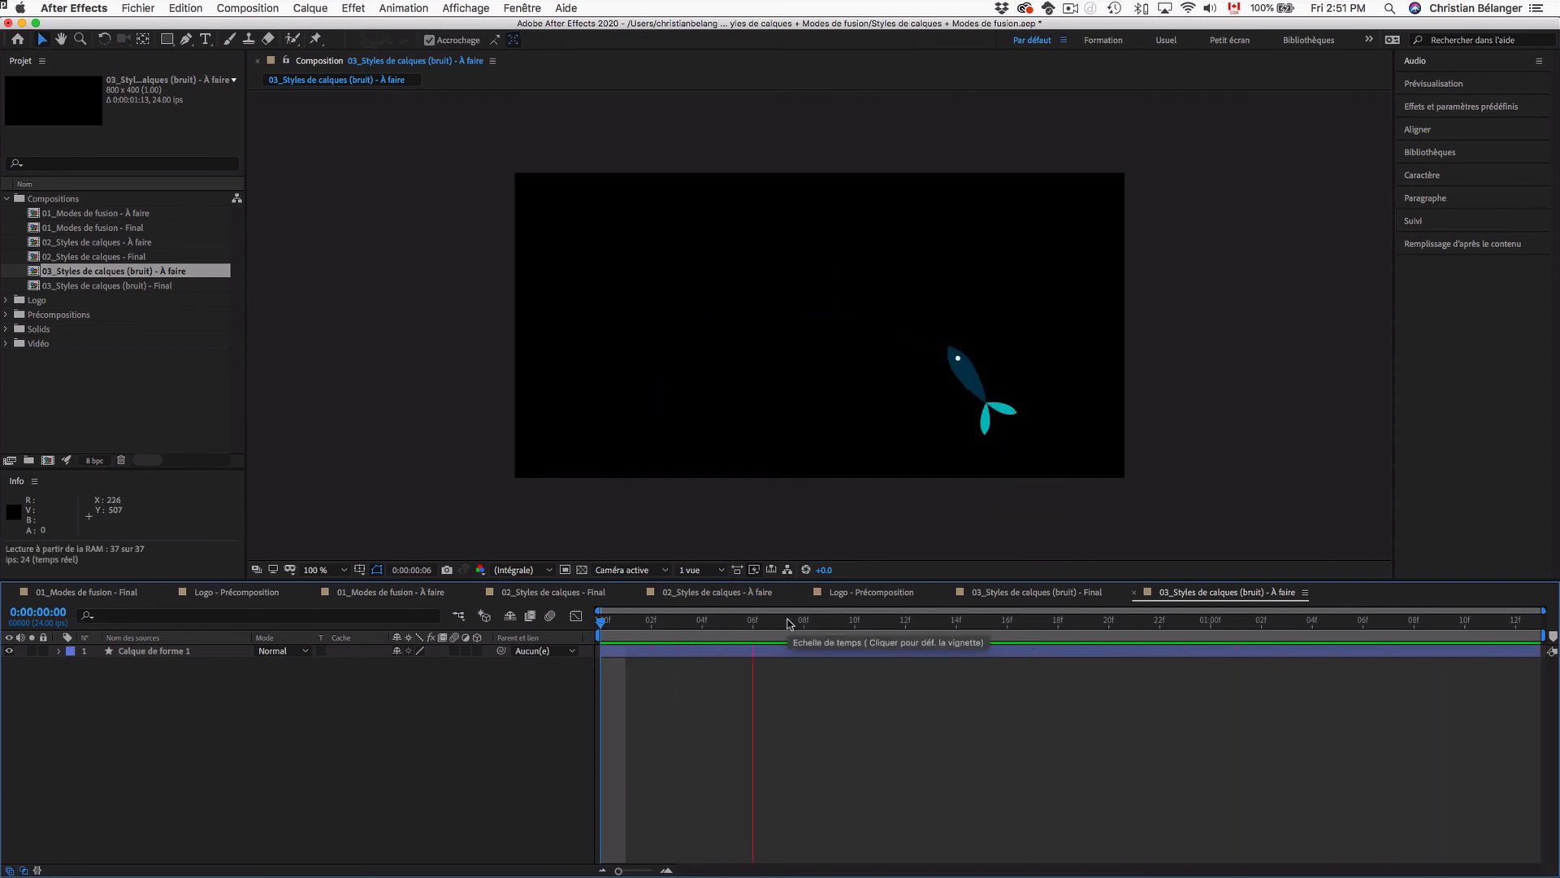
pyautogui.click(954, 650)
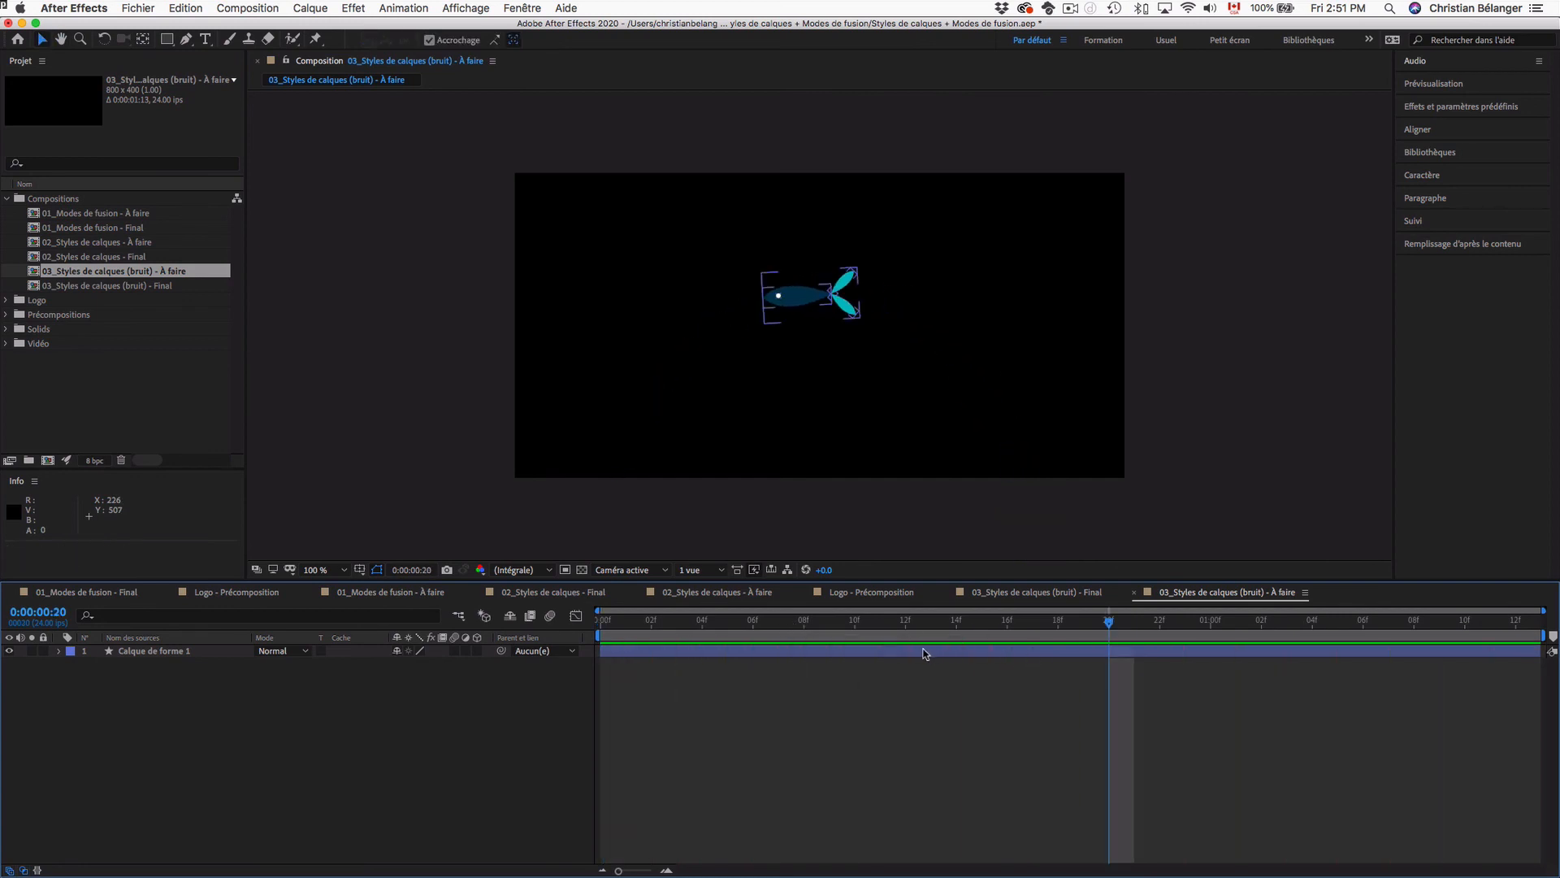
pyautogui.scroll(4, 812, 299)
pyautogui.press('h')
pyautogui.moveTo(797, 310); pyautogui.dragTo(825, 388)
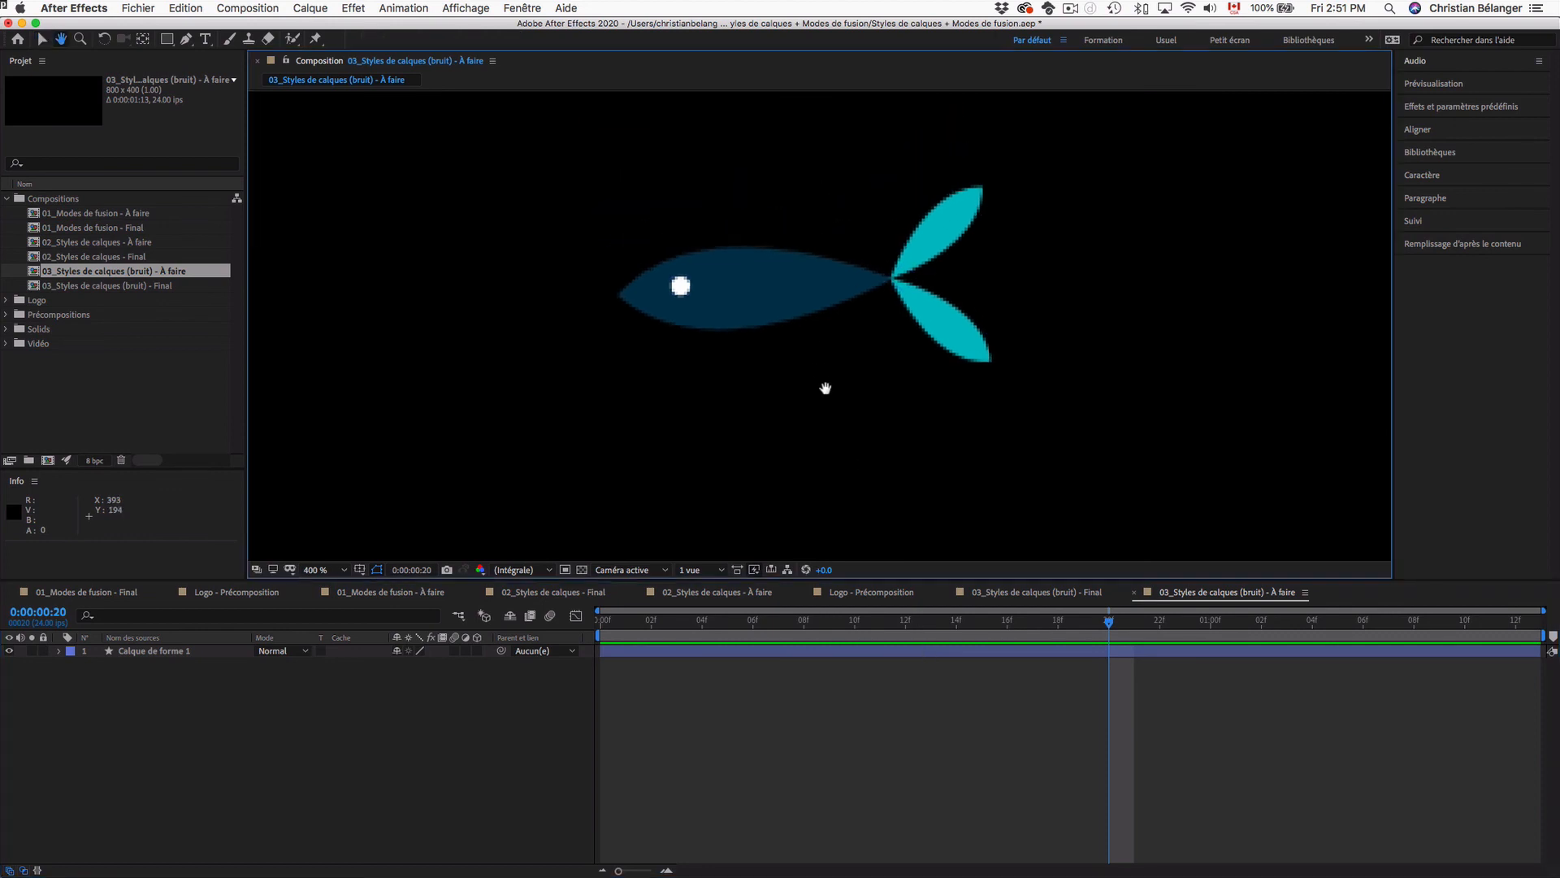
pyautogui.press('v')
# - Add an Ombre interne layer style to Calque de forme 1 and show its properties
pyautogui.click(183, 655)
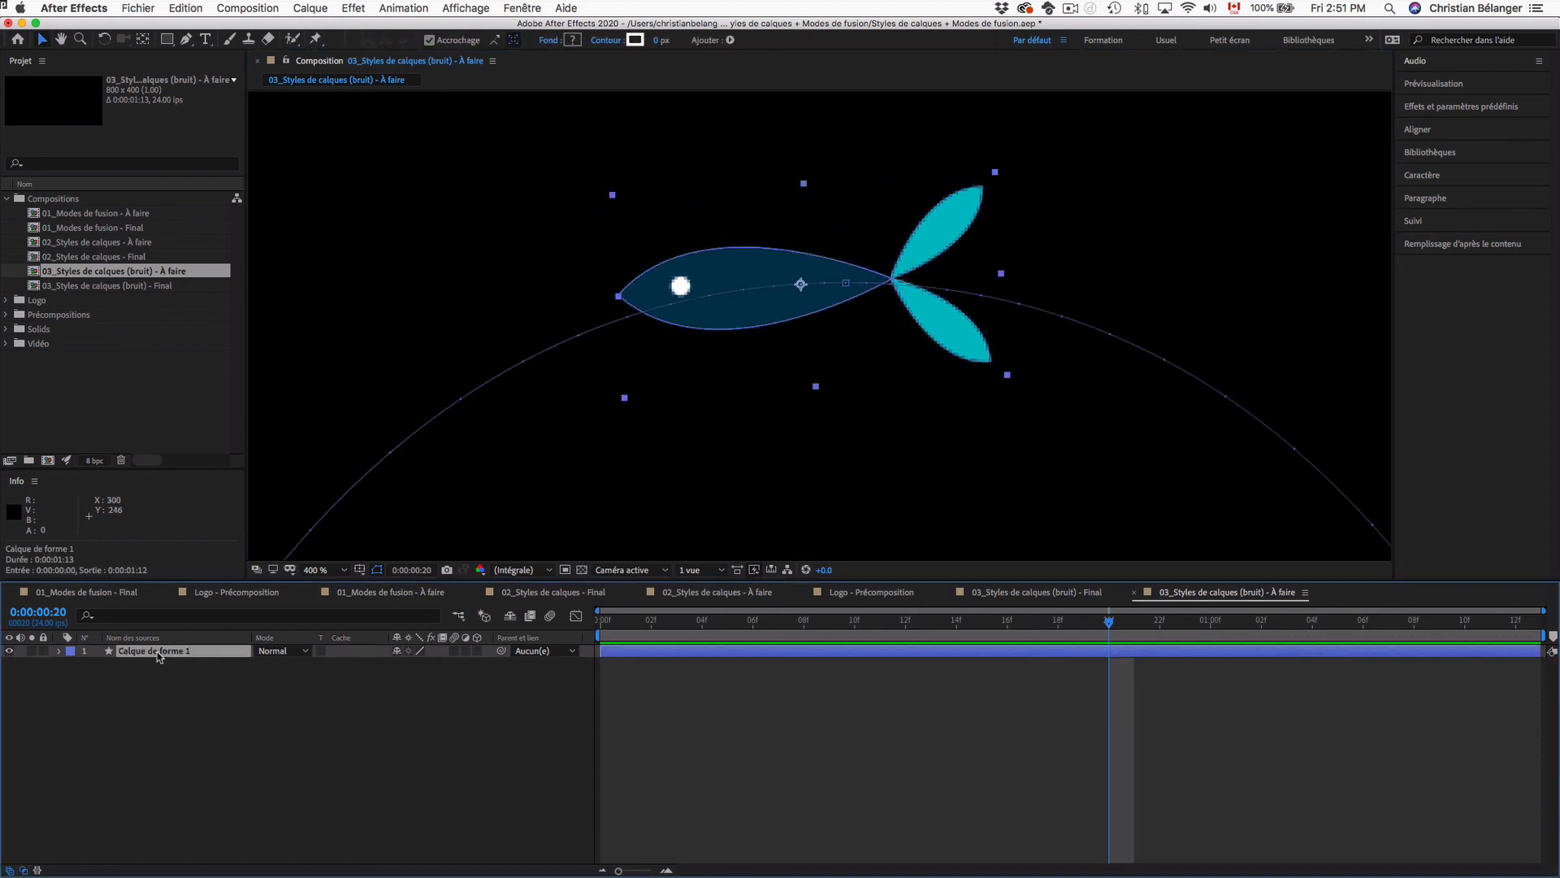
pyautogui.rightClick(159, 656)
pyautogui.moveTo(187, 653)
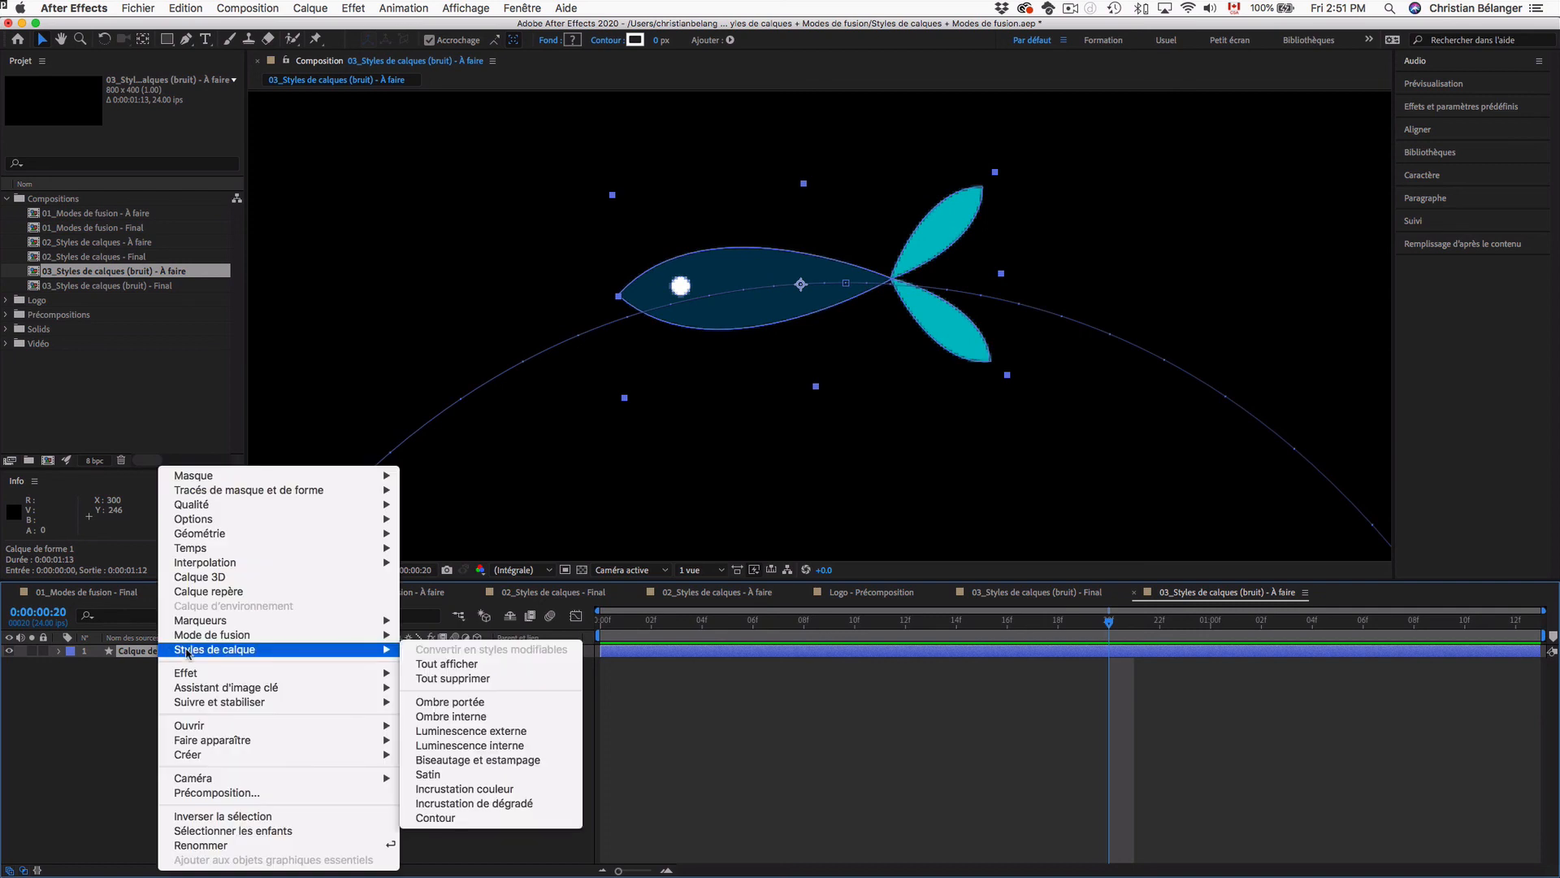
pyautogui.moveTo(367, 680)
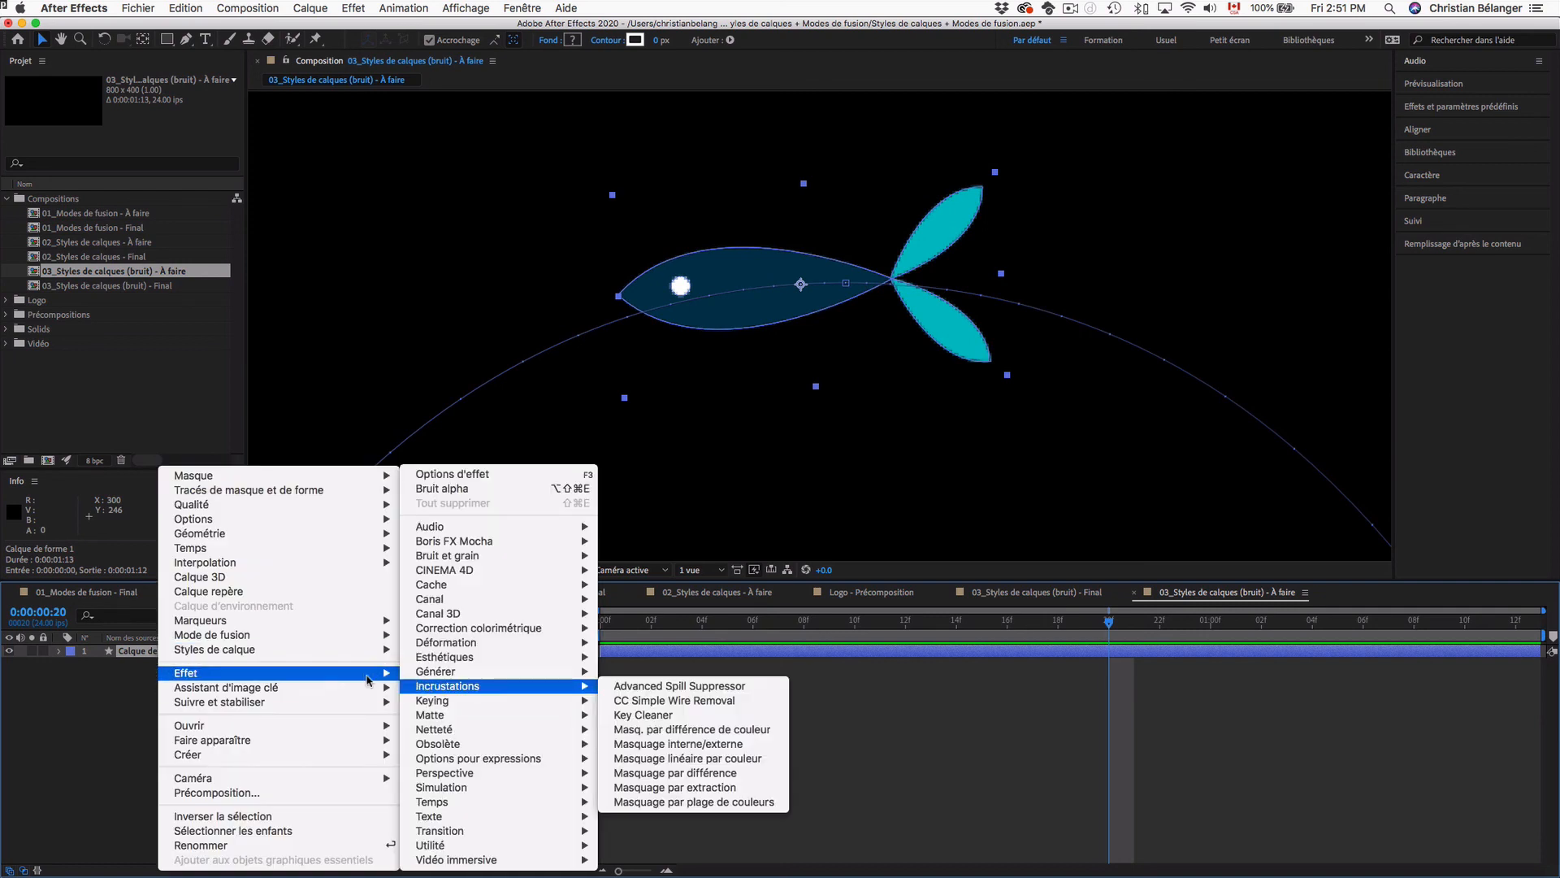
pyautogui.moveTo(365, 649)
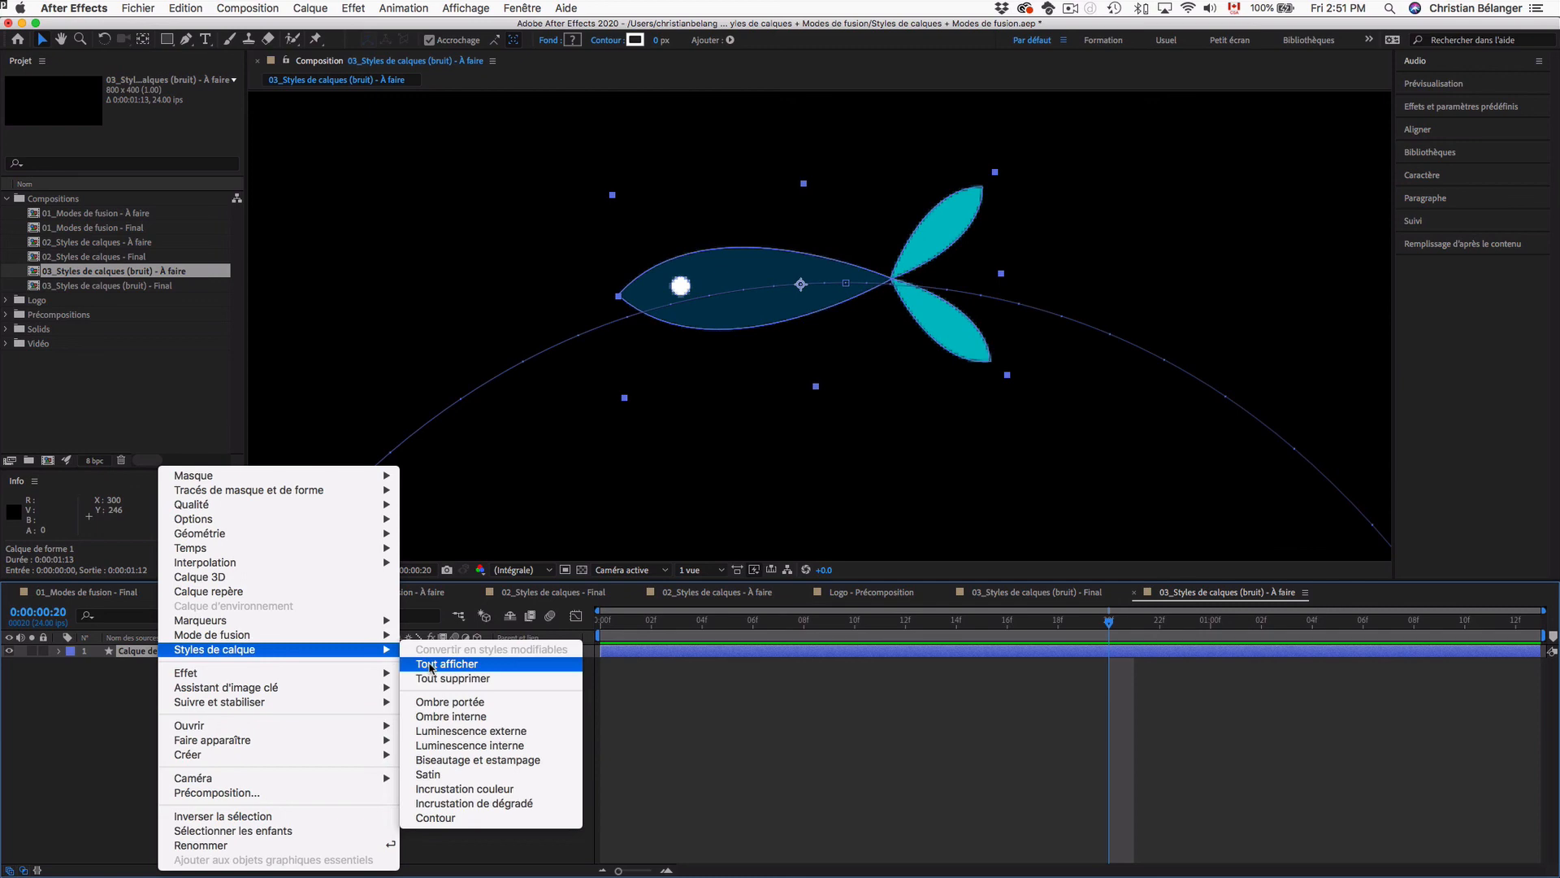
pyautogui.click(464, 719)
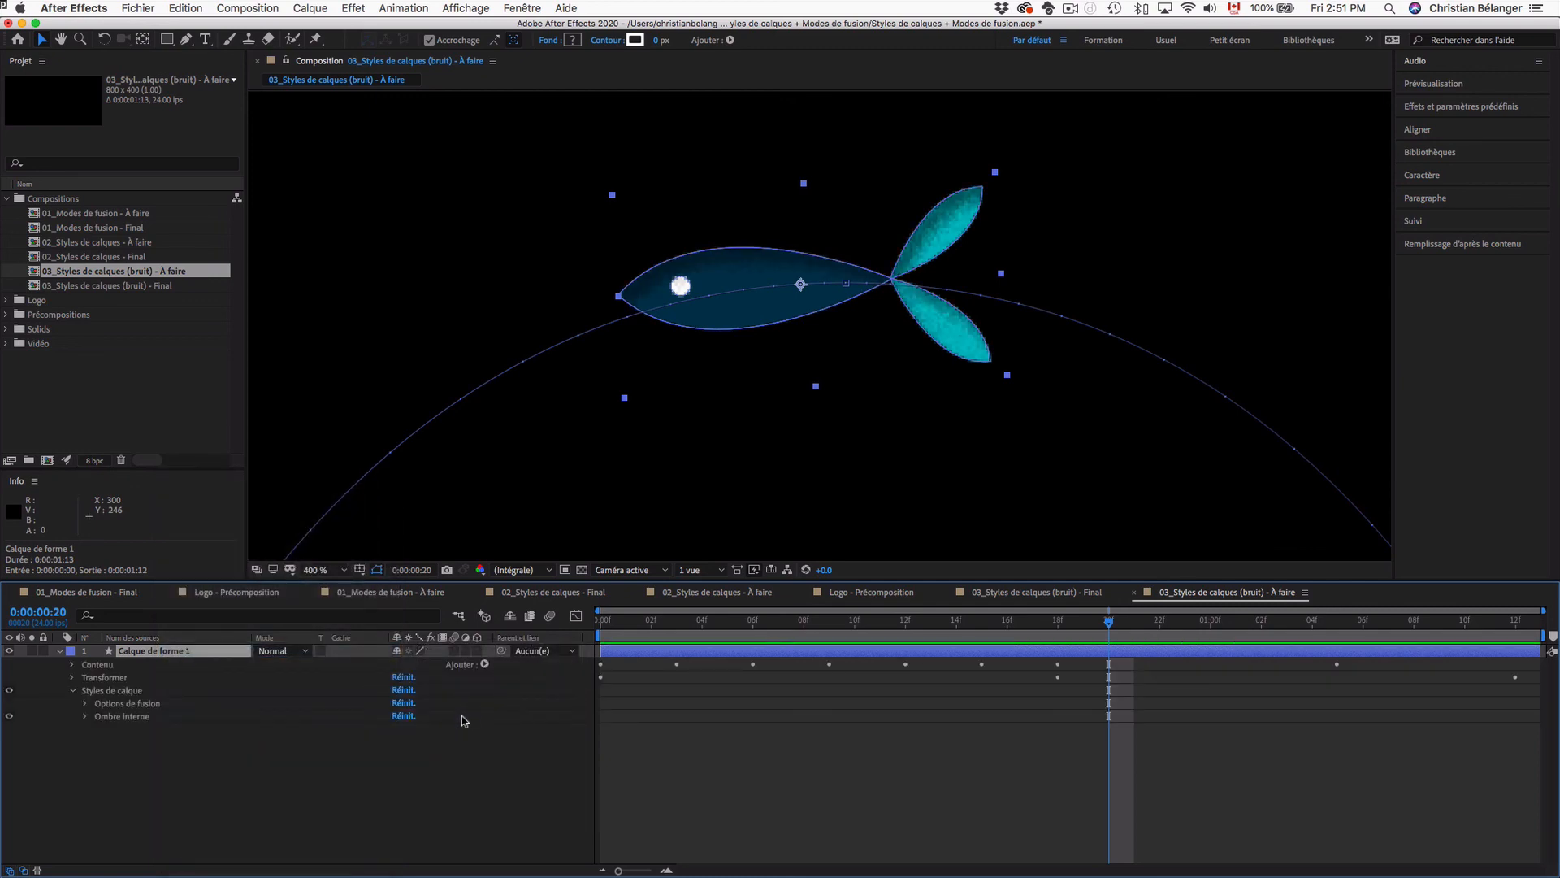
pyautogui.click(86, 716)
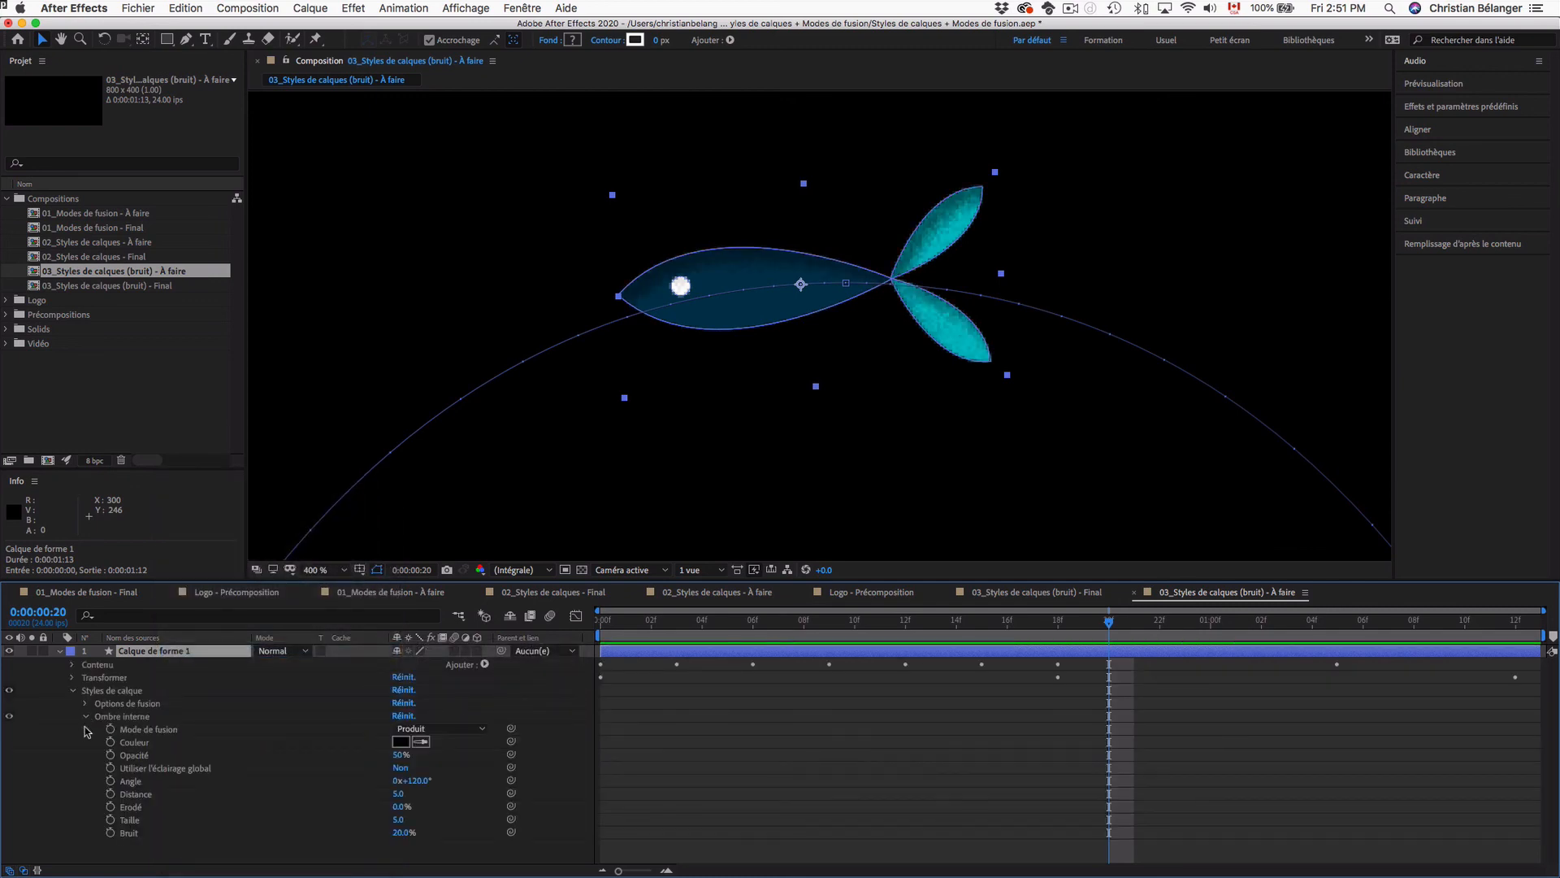
# - Try the Ombre interne's Bruit at 0.0% and at other amounts, restore it to 20.0%, and deselect the layer
pyautogui.moveTo(415, 843); pyautogui.dragTo(397, 842)
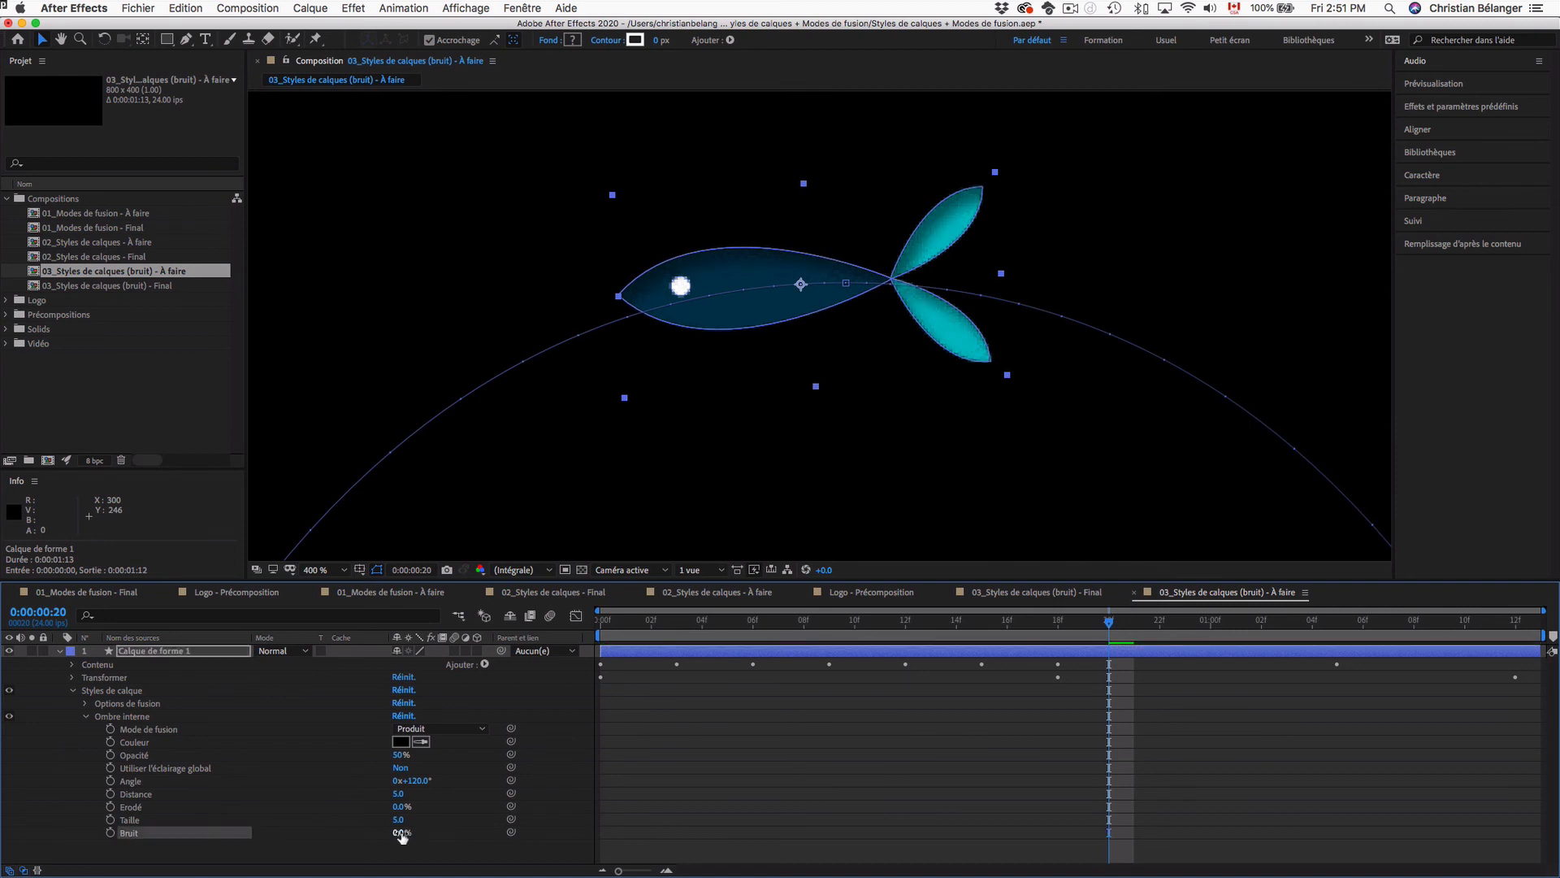
pyautogui.moveTo(398, 837); pyautogui.dragTo(494, 841)
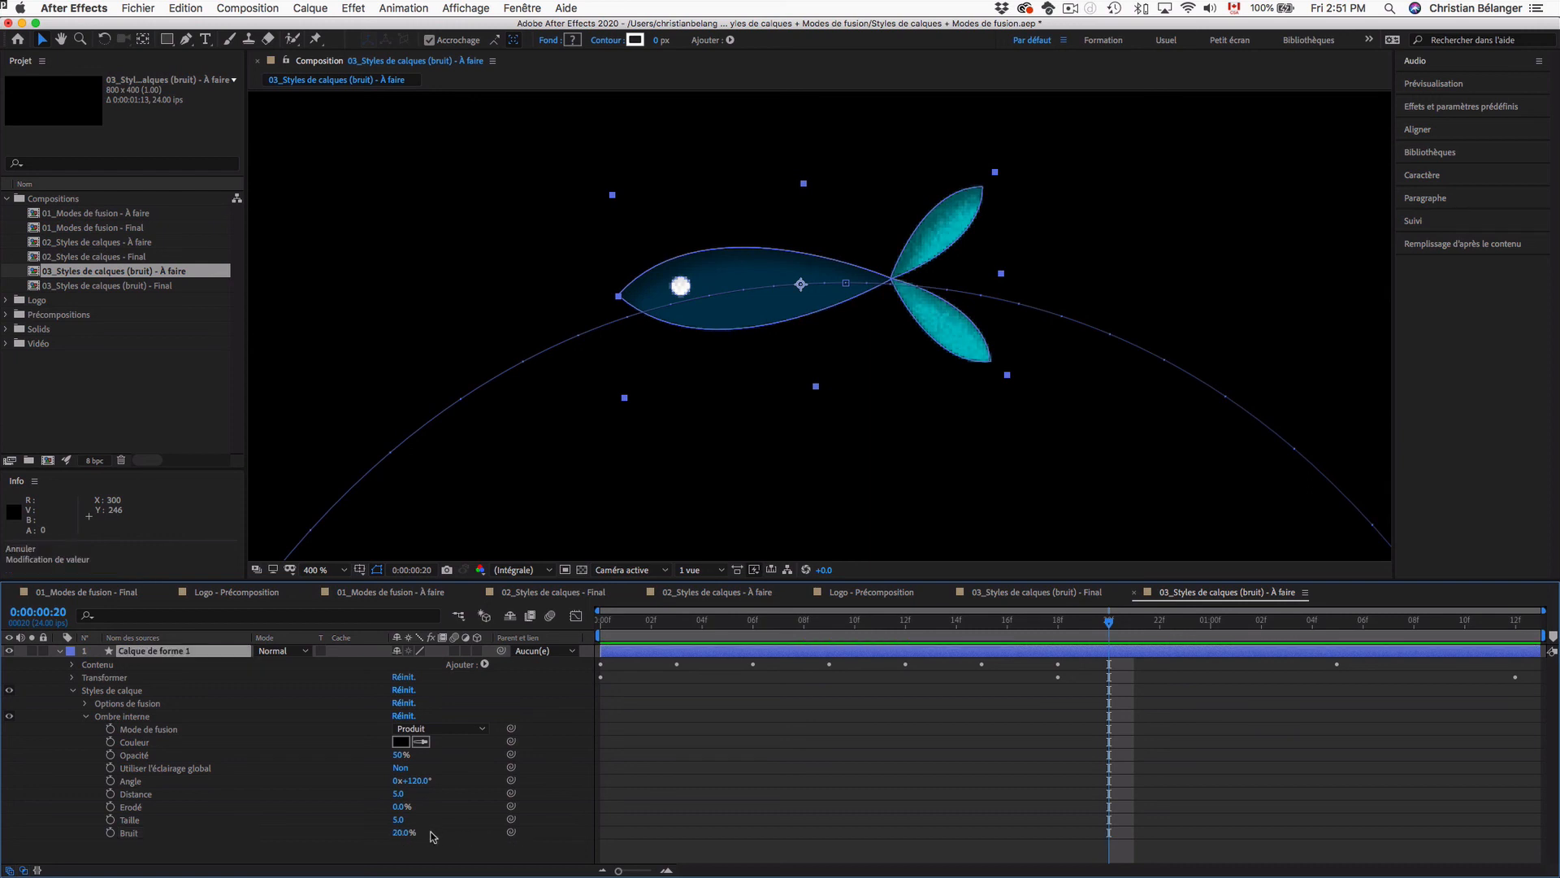
pyautogui.moveTo(398, 832)
pyautogui.mouseDown()
pyautogui.moveTo(488, 832)
pyautogui.moveTo(322, 832)
pyautogui.moveTo(396, 832)
pyautogui.mouseUp()
pyautogui.click(479, 855)
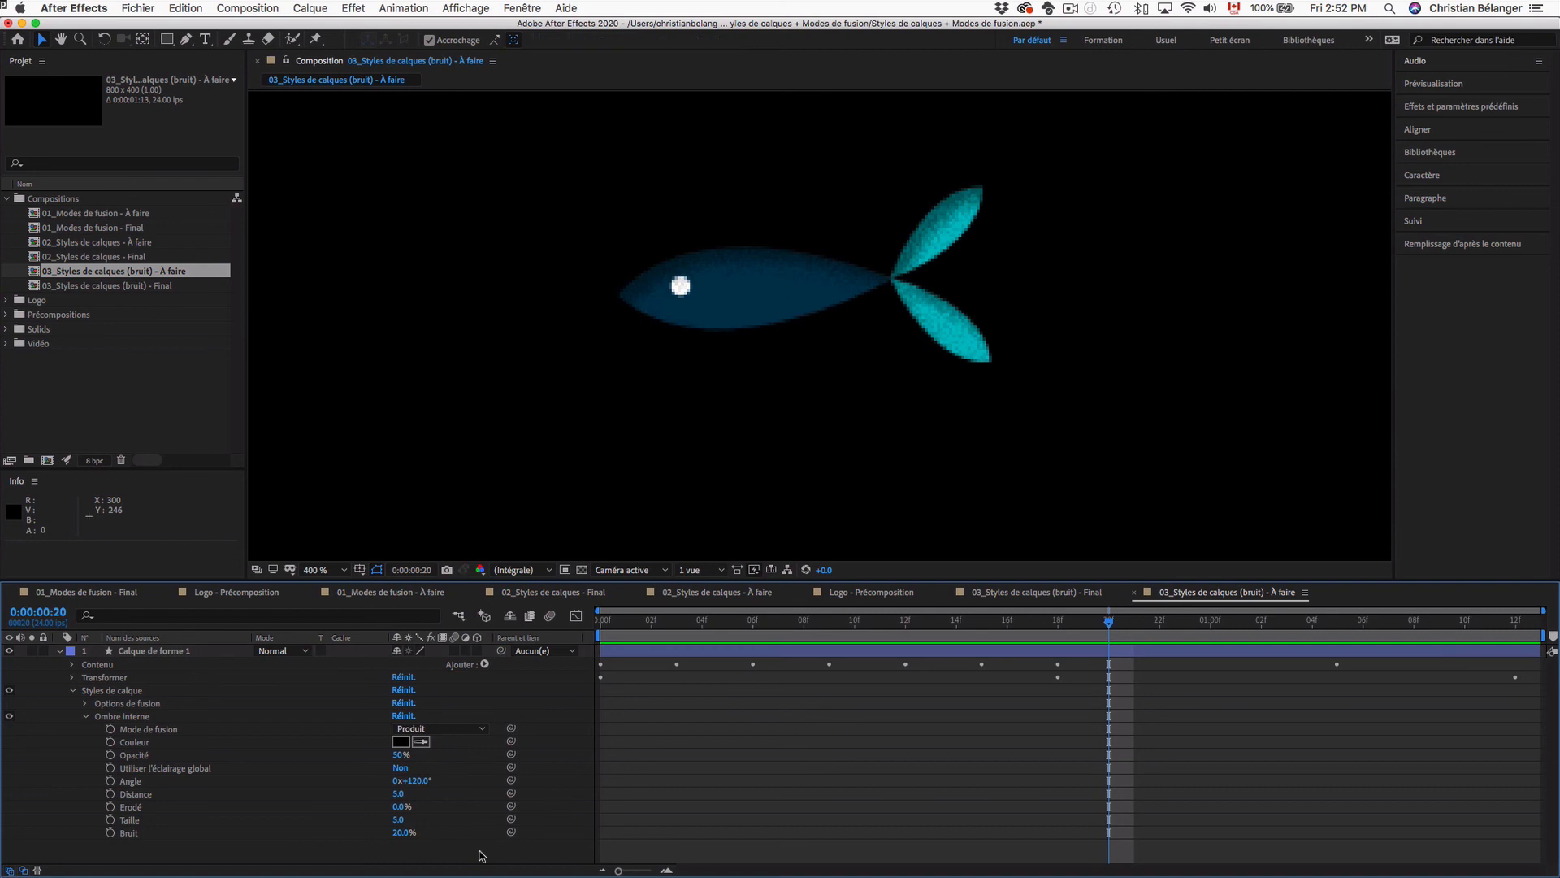